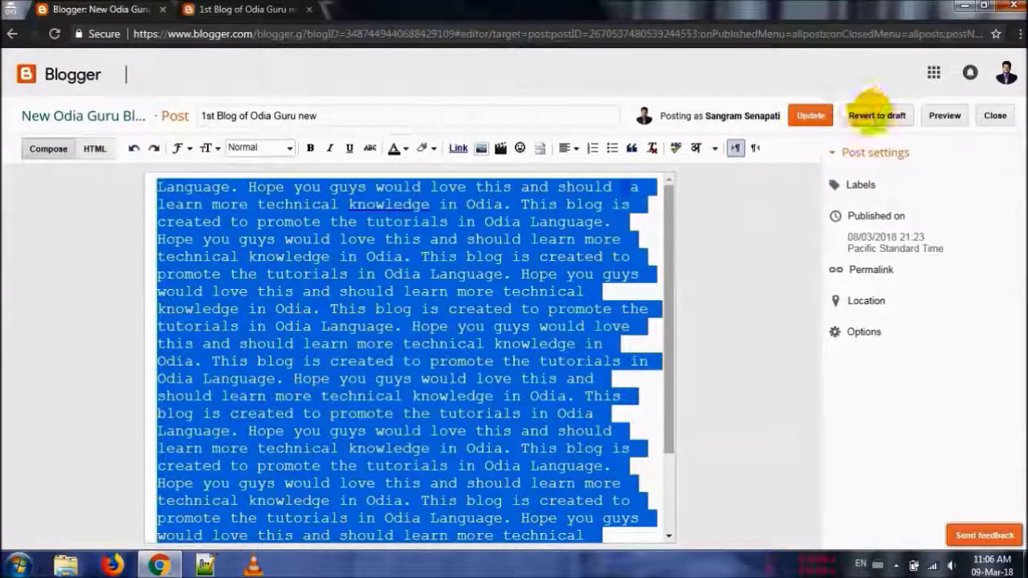
Revert the post "1st Blog of Odia Guru new" to draft and return to the posts list after checking the live blog.
left_click(877, 115)
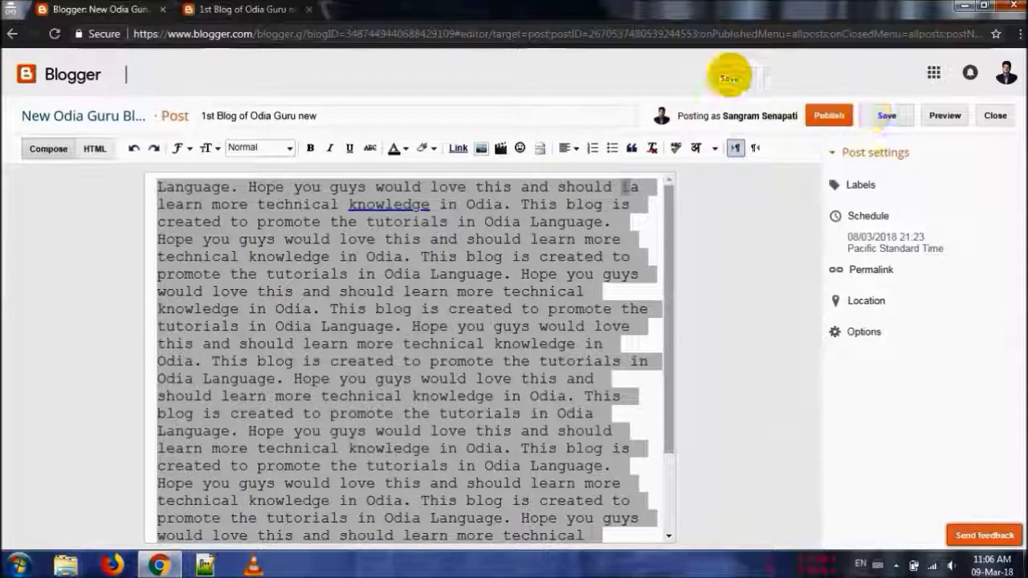
left_click(245, 9)
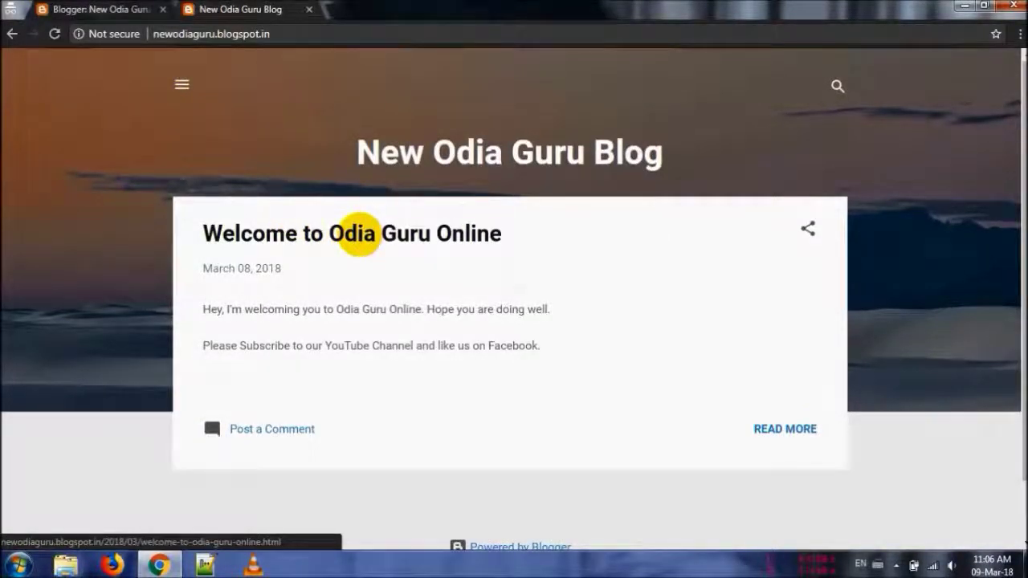
left_click(96, 9)
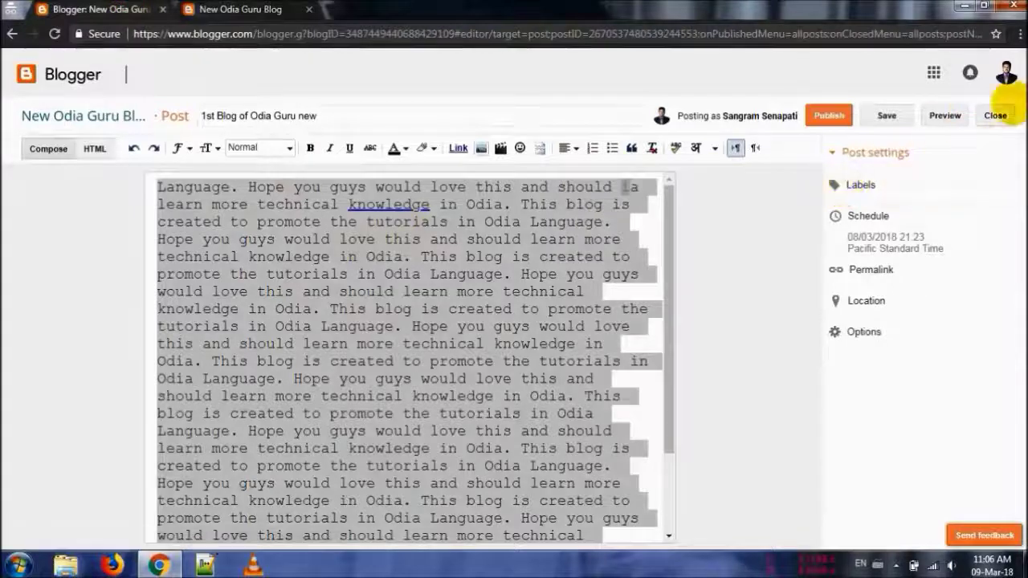
left_click(997, 113)
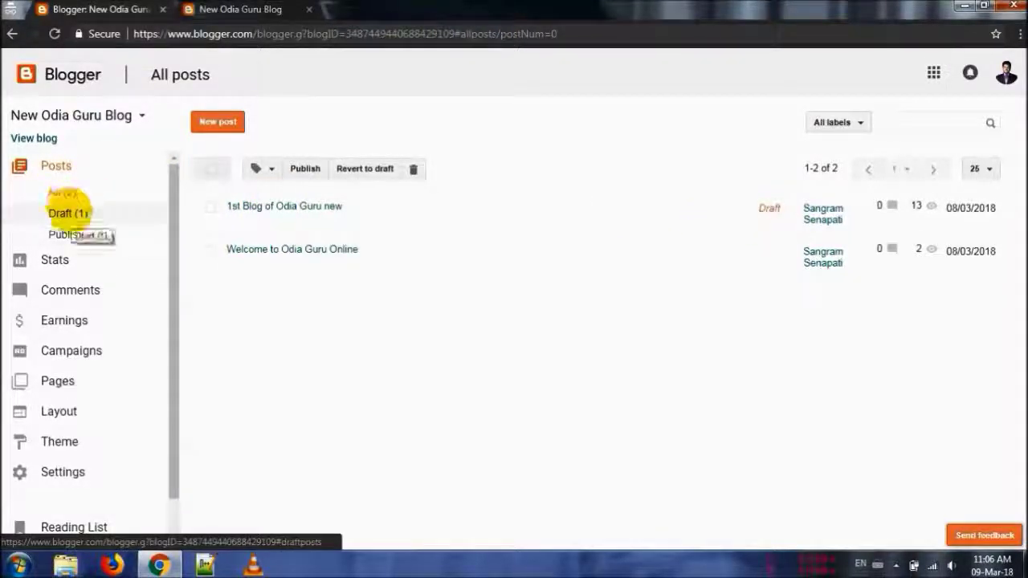
Show only the draft posts and publish the draft "1st Blog of Odia Guru new" from that list.
left_click(67, 213)
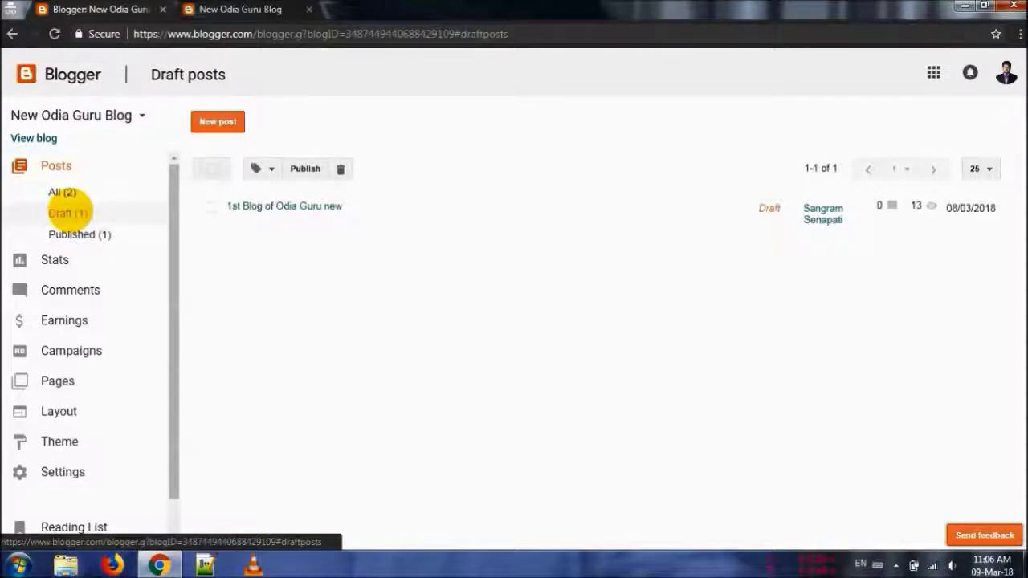
mouse_move(235, 225)
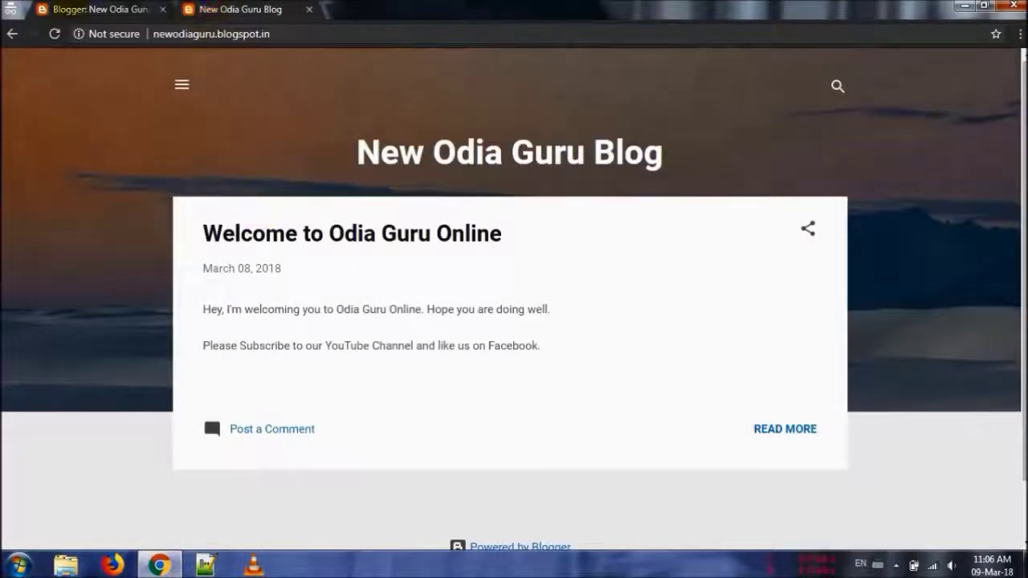
left_click(96, 9)
mouse_move(241, 223)
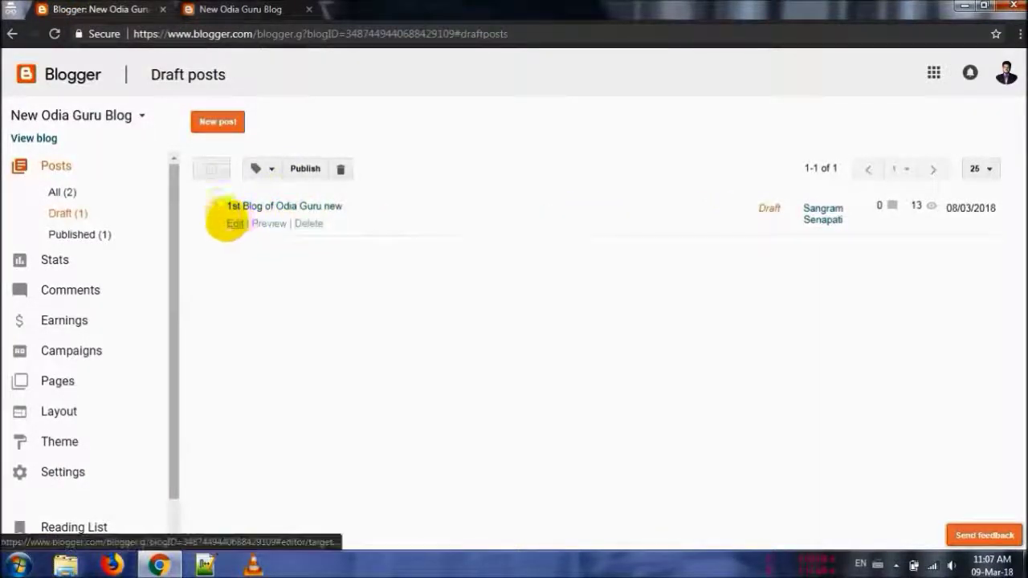
left_click(210, 209)
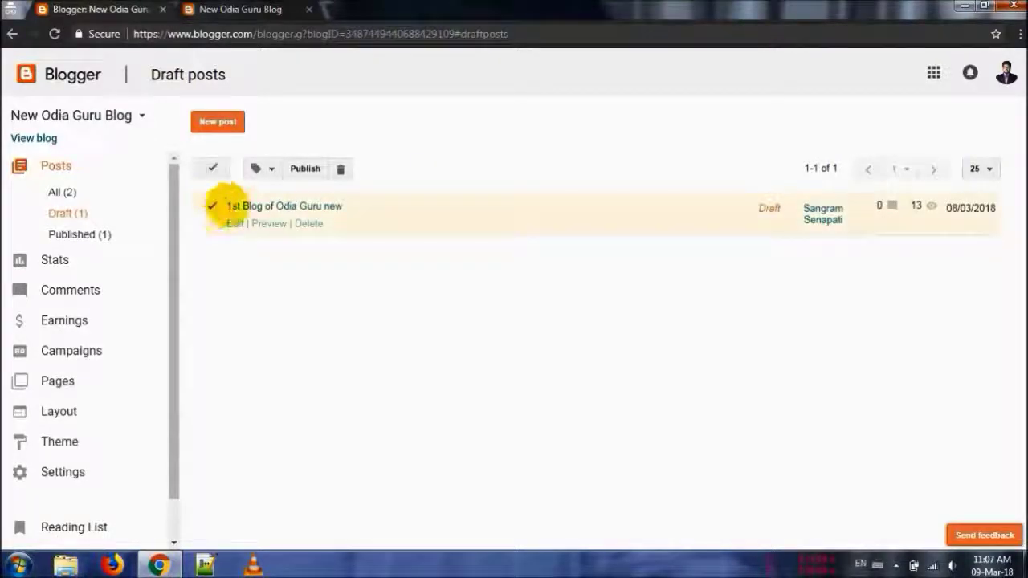
left_click(306, 169)
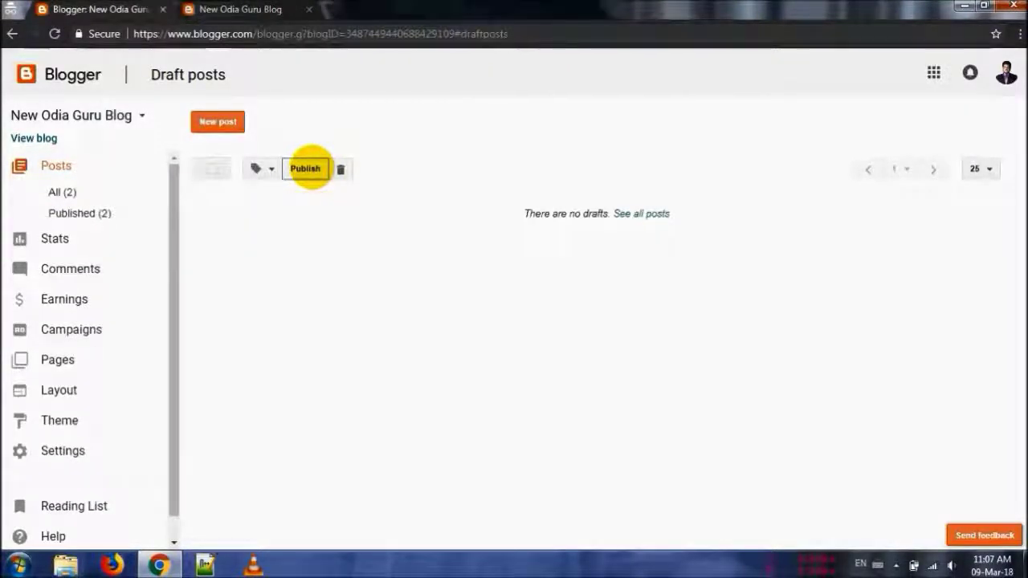
List all posts and open "1st Blog of Odia Guru new" on the live blog to examine it.
key("ctrl+Tab")
key("ctrl+Tab")
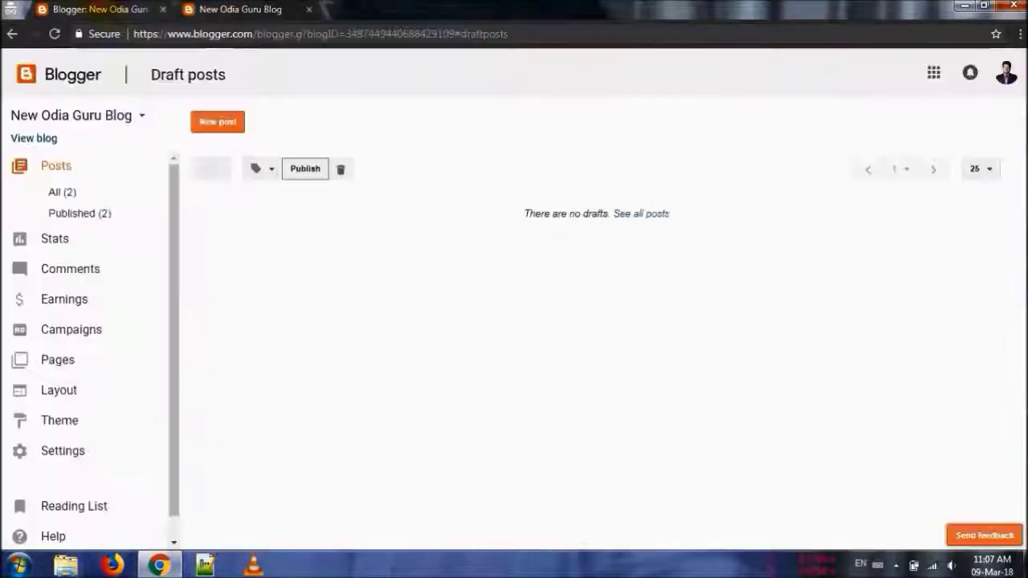
left_click(68, 192)
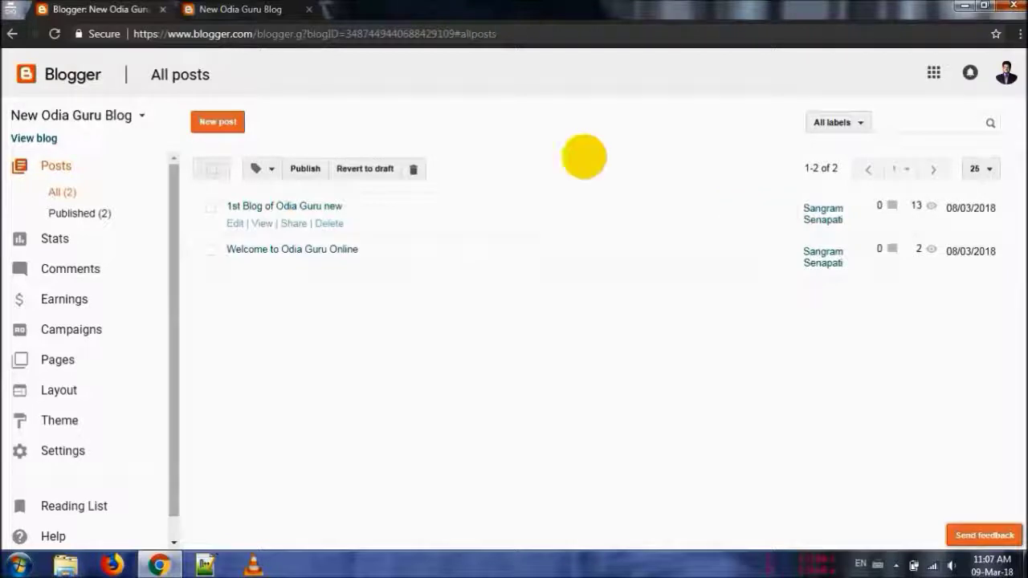
left_click(241, 9)
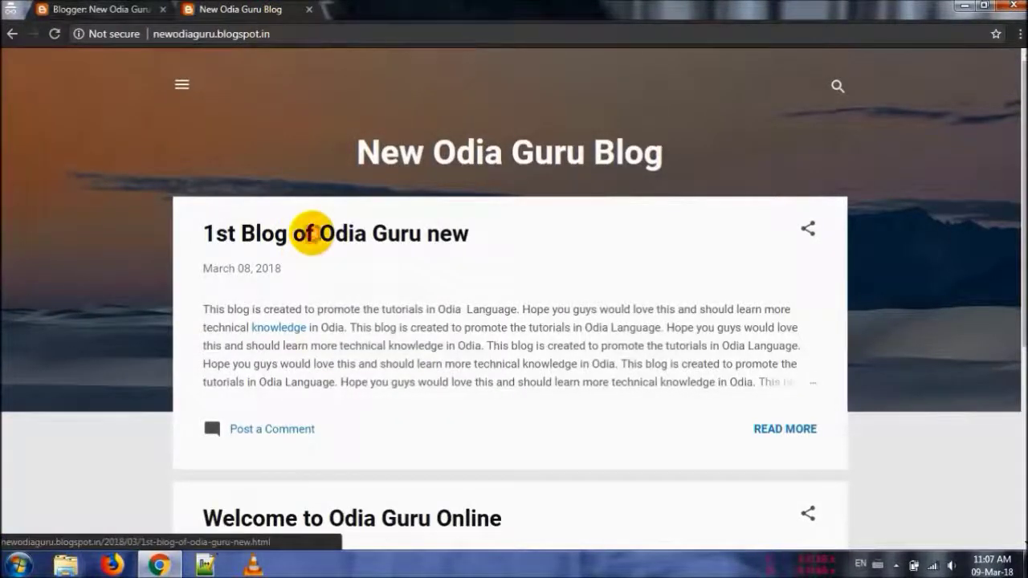
left_click(311, 233)
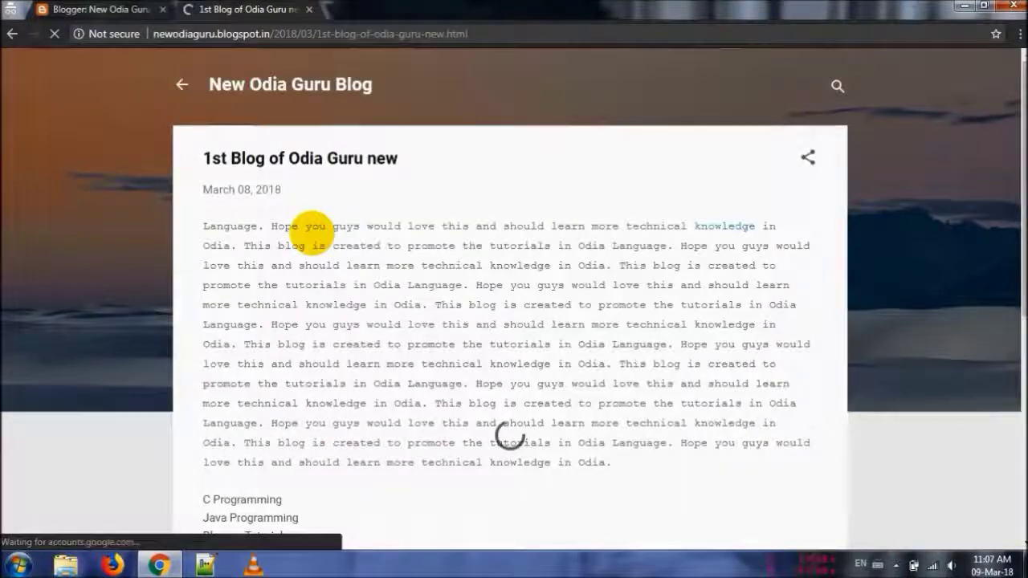
Open "1st Blog of Odia Guru new" in the Blogger post editor and remove the formatting from all of its text.
key("ctrl+shift+Tab")
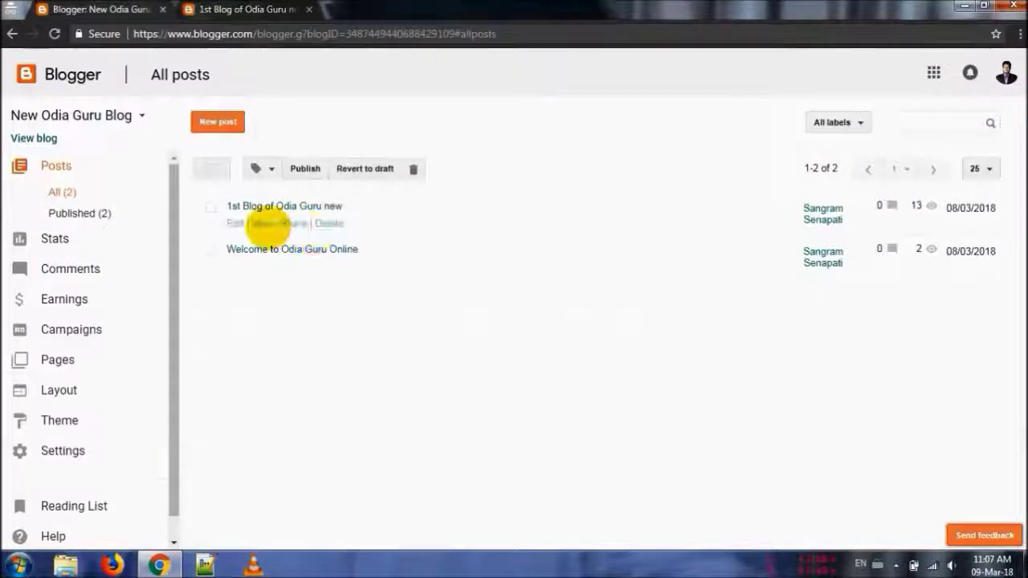
left_click(236, 223)
key("ctrl+a")
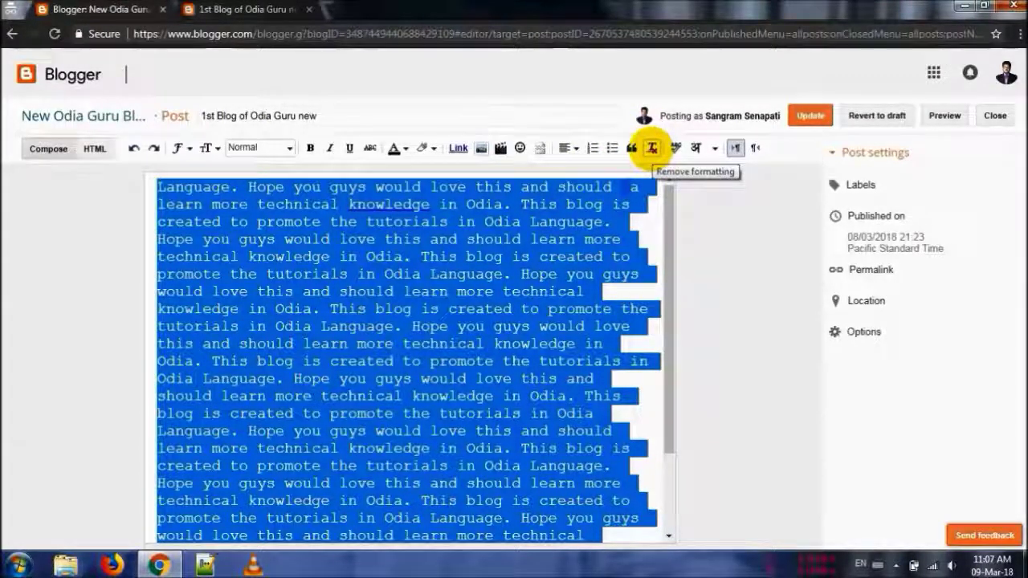
left_click(652, 147)
Delete the empty lines above the post's paragraph so the text starts with "This blog is created".
left_click(500, 340)
key("Down")
key("Down")
key("BackSpace")
key("Delete")
key("Delete")
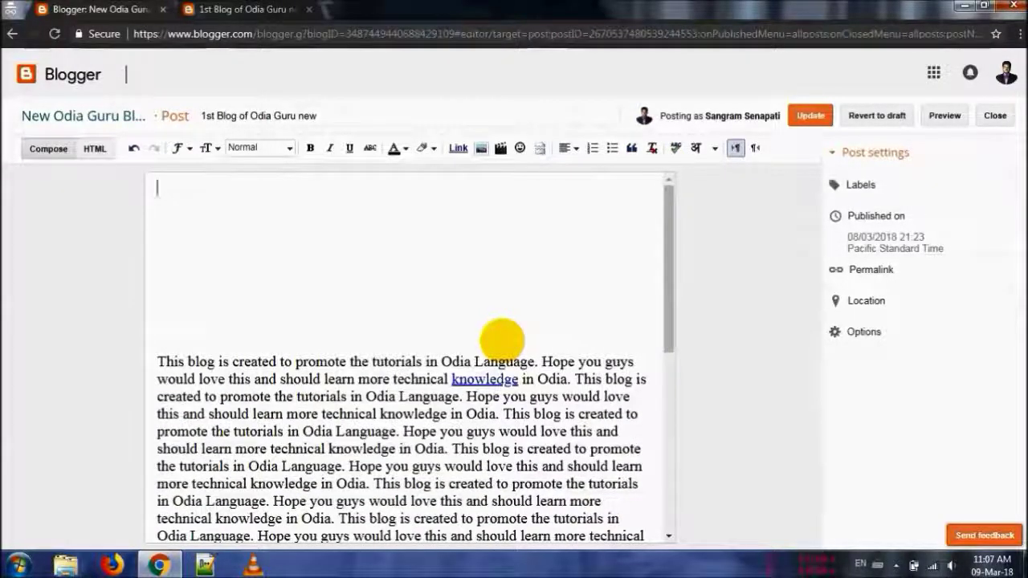
key("Delete")
key("Delete")
key("Delete")
key("Delete")
key("Delete")
key("Delete")
key("Delete")
key("Delete")
key("Delete")
key("Delete")
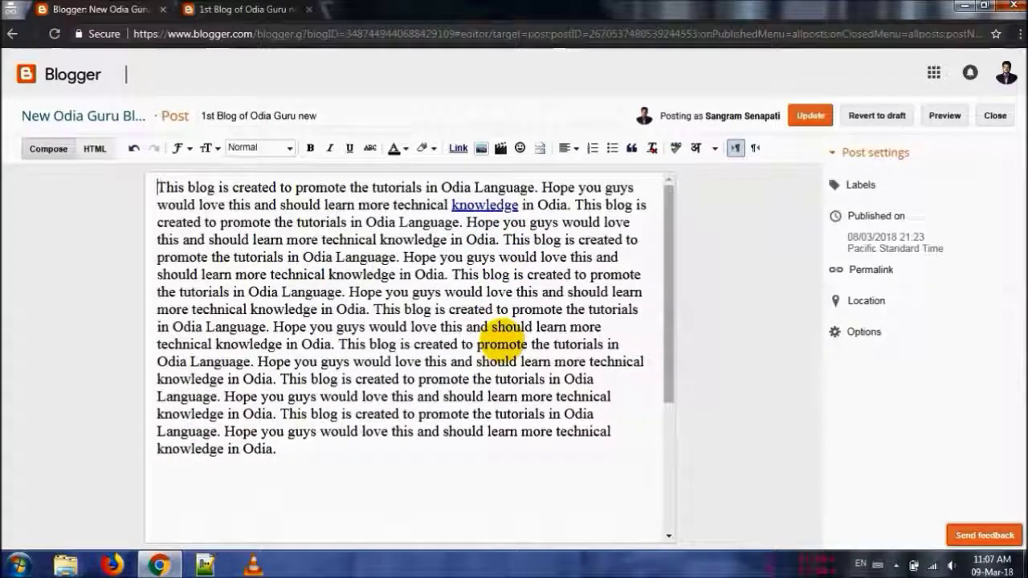
Delete the "C Programming", "Java Programming" and "Blogger Tutorials" lines below the post's paragraph.
key("ctrl+End")
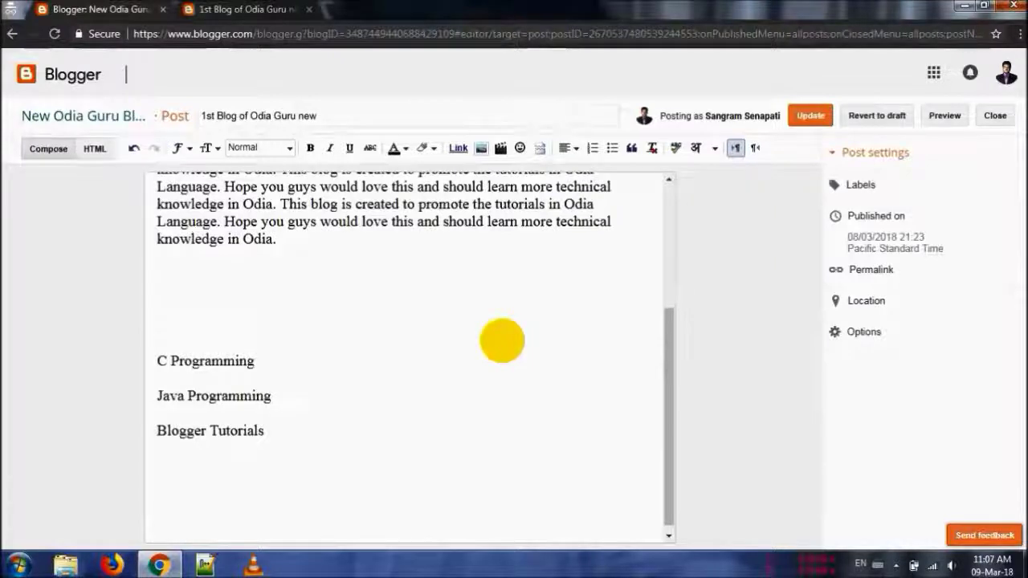
key("Page_Up")
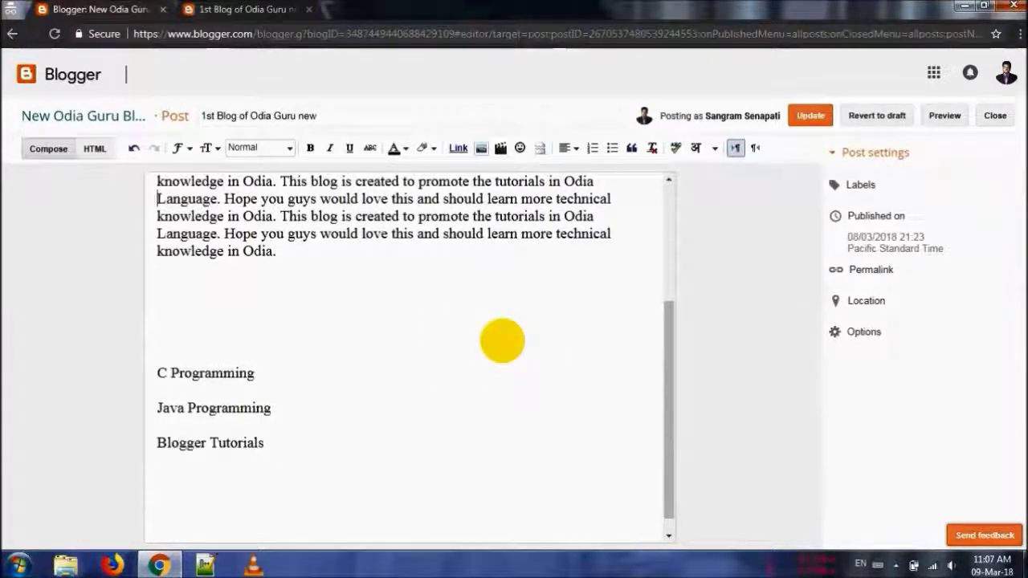
key("ctrl+z")
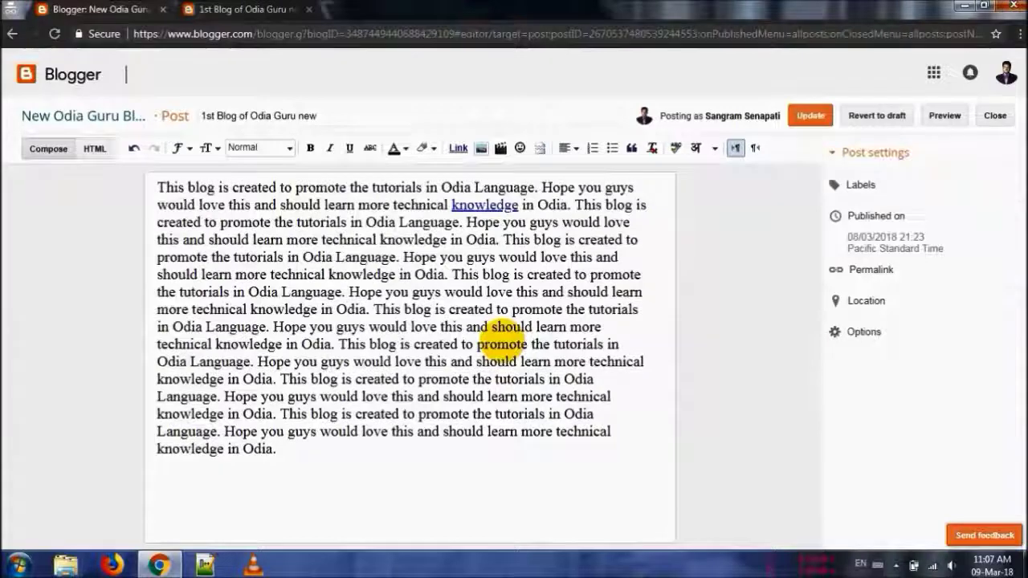
Justify all of the post's text and update the published post.
key("ctrl+a")
left_click(570, 146)
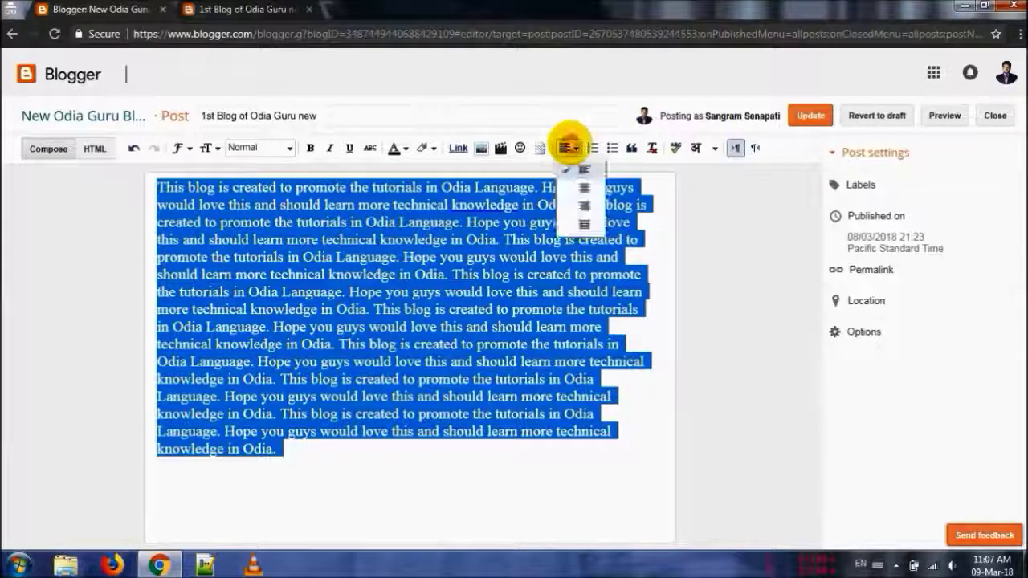
left_click(578, 222)
left_click(809, 116)
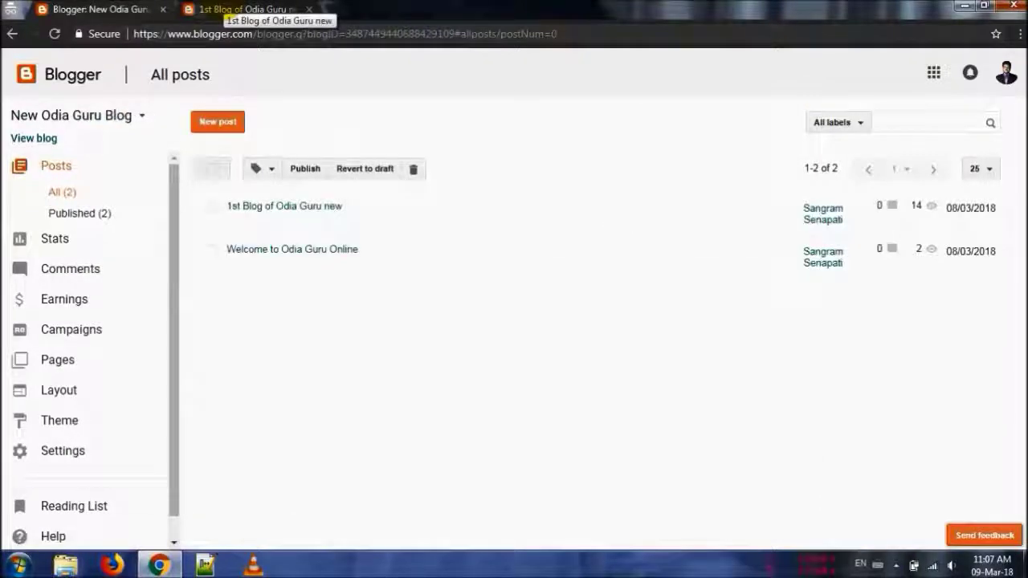
Examine the text layout of the updated post on the live blog page.
left_click(241, 10)
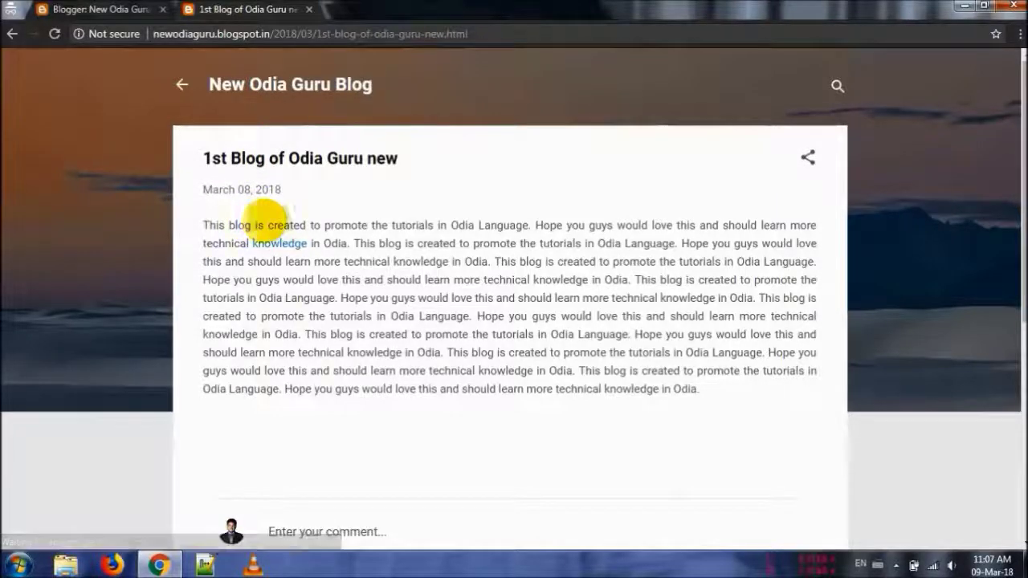
scroll(351, 261, "down", 1)
scroll(351, 261, "down", 2)
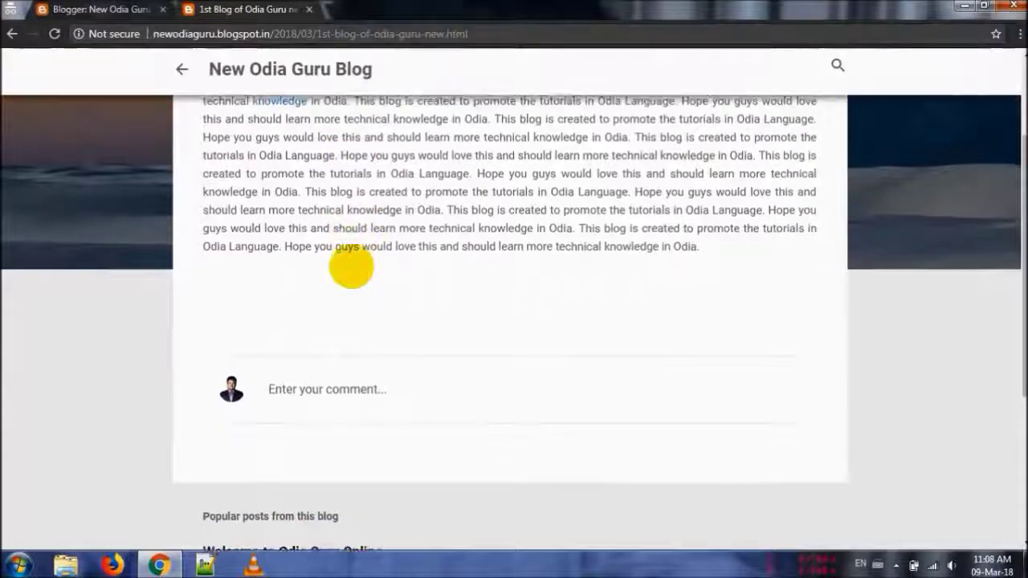
scroll(348, 265, "up", 3)
scroll(351, 261, "down", 4)
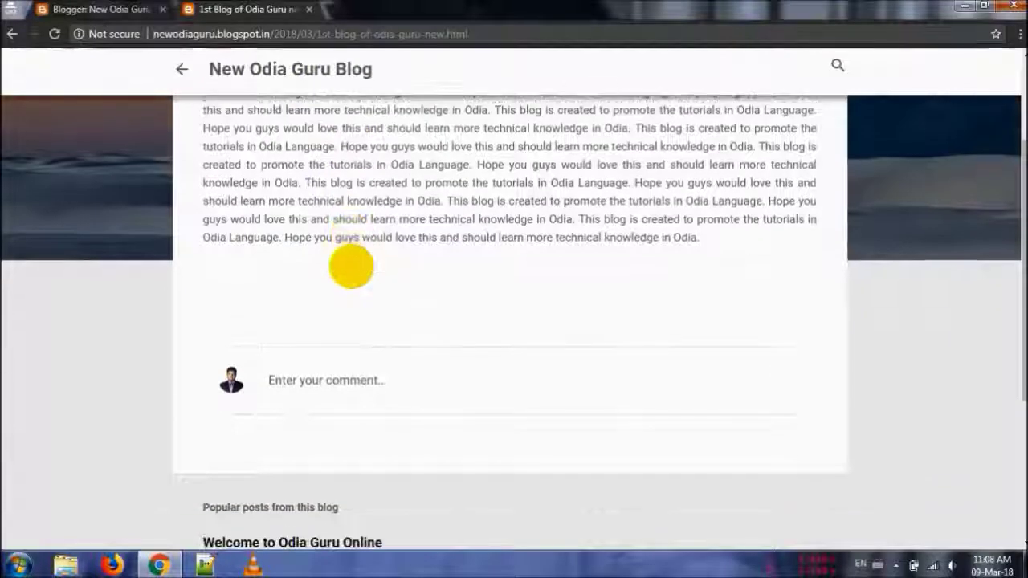
scroll(351, 266, "up", 1)
scroll(351, 266, "down", 3)
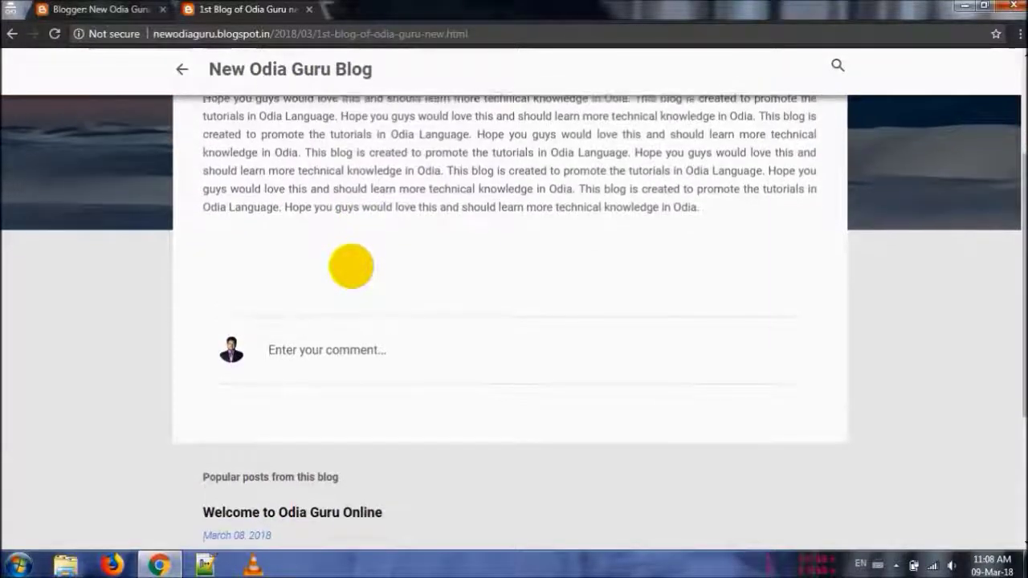
scroll(345, 258, "up", 5)
Reopen "1st Blog of Odia Guru new" in the Blogger post editor and expand its label settings.
key("ctrl+shift+Tab")
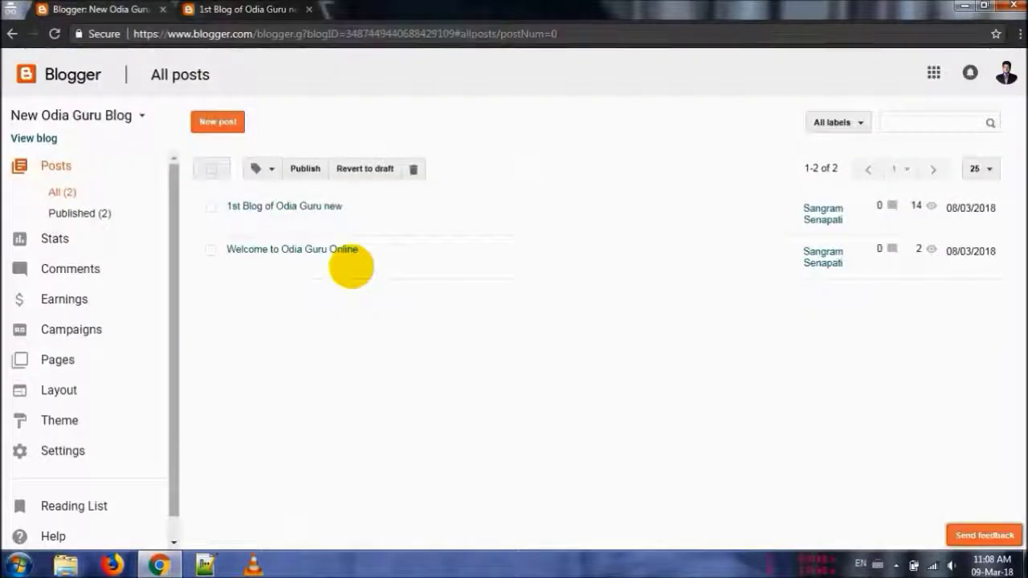
left_click(235, 223)
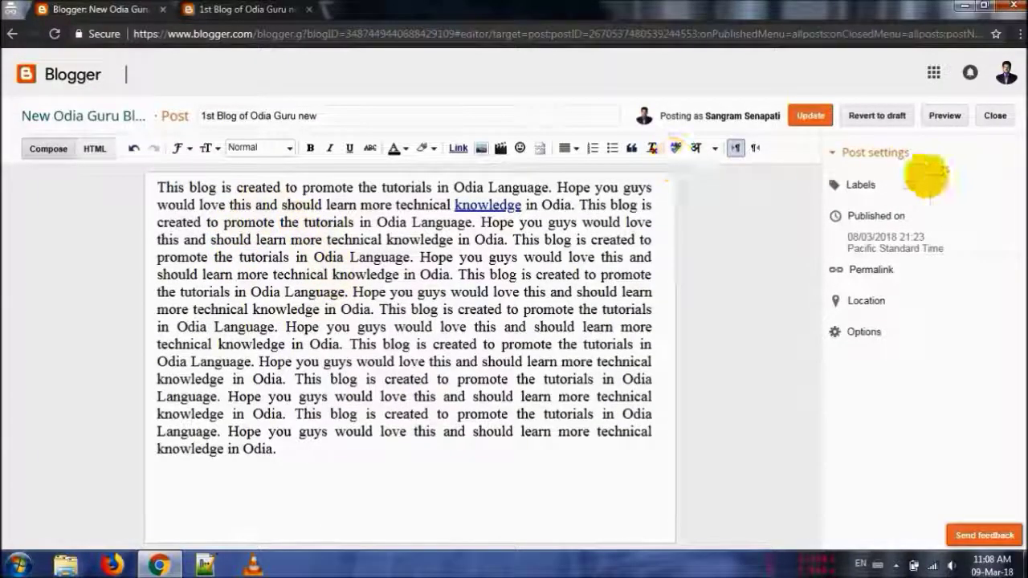
left_click(884, 189)
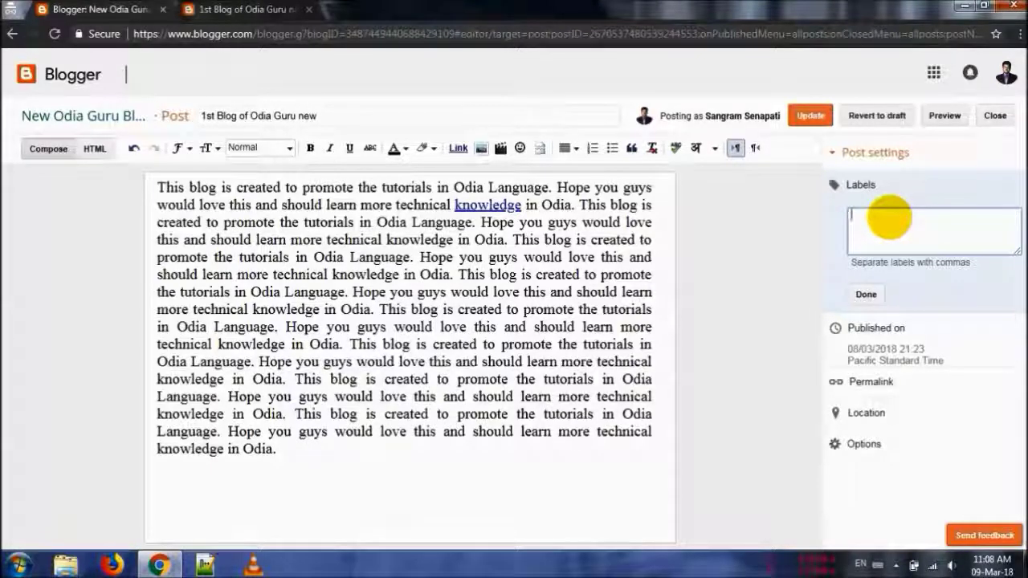
Open odiaguruonline.blogspot.in in a new tab and examine the post listings on its home page.
key("ctrl+shift+n")
type("odia")
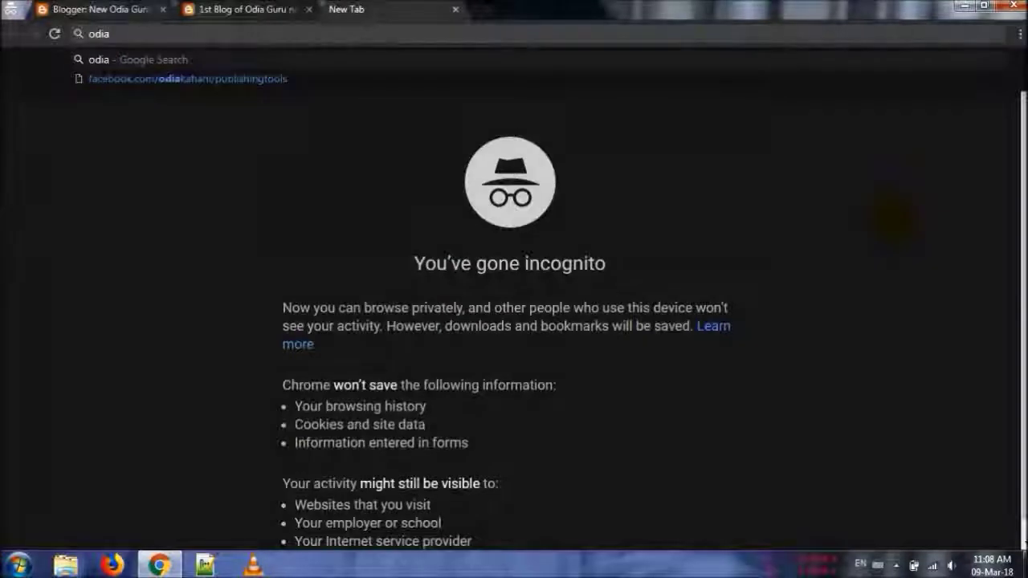
type("guruonline.blo")
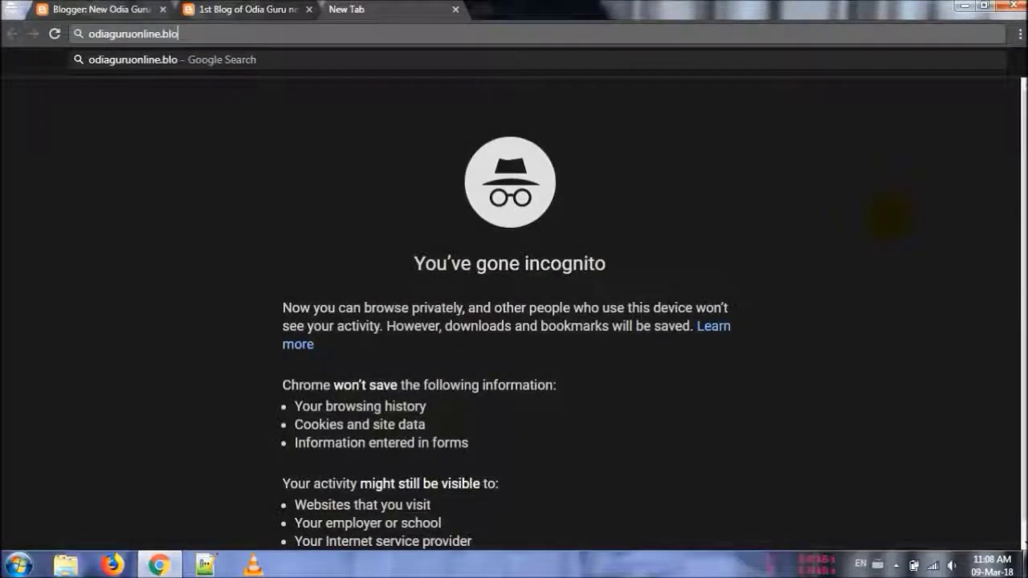
type("gspot.i")
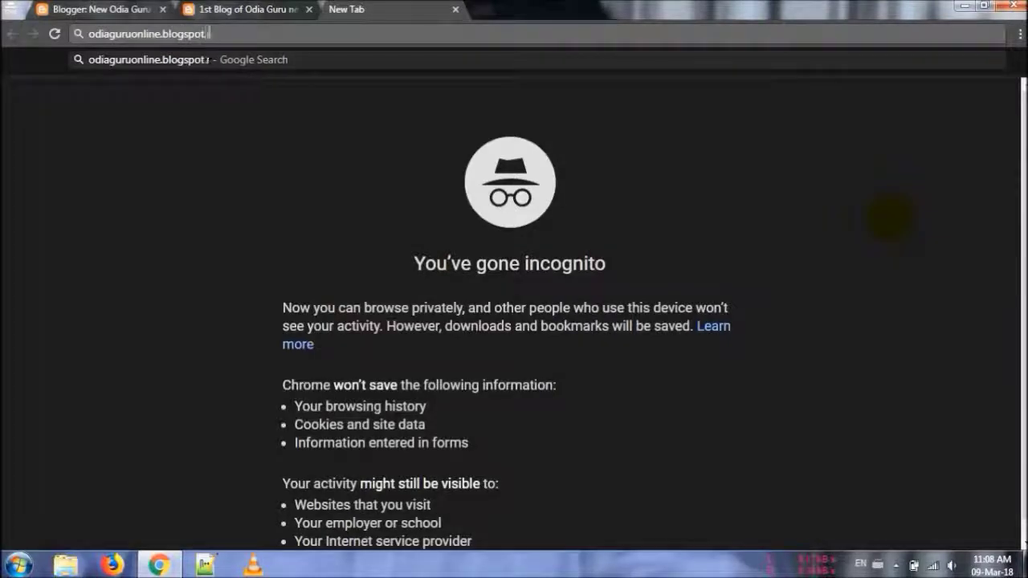
type("n")
key("Return")
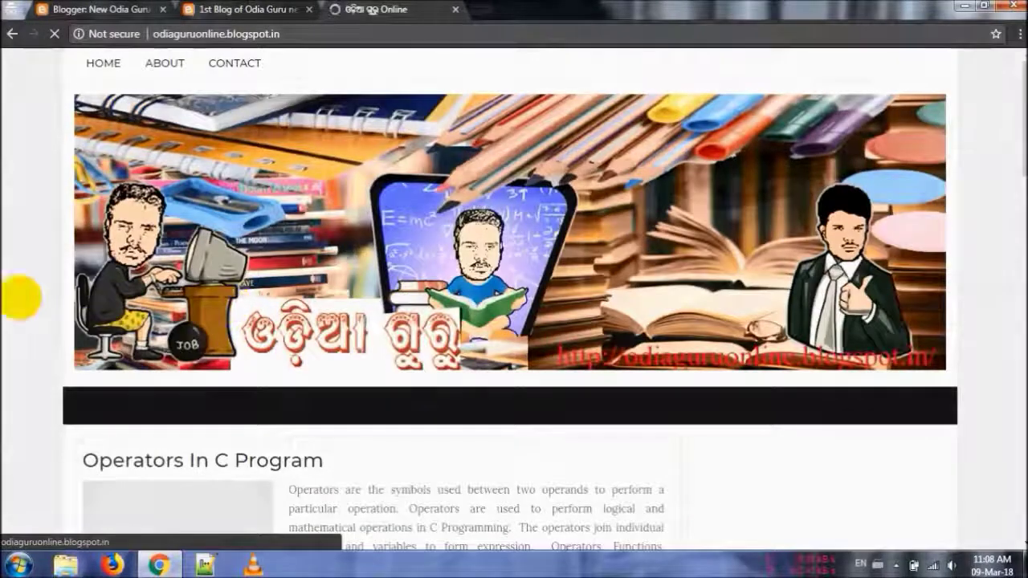
scroll(4, 325, "down", 1)
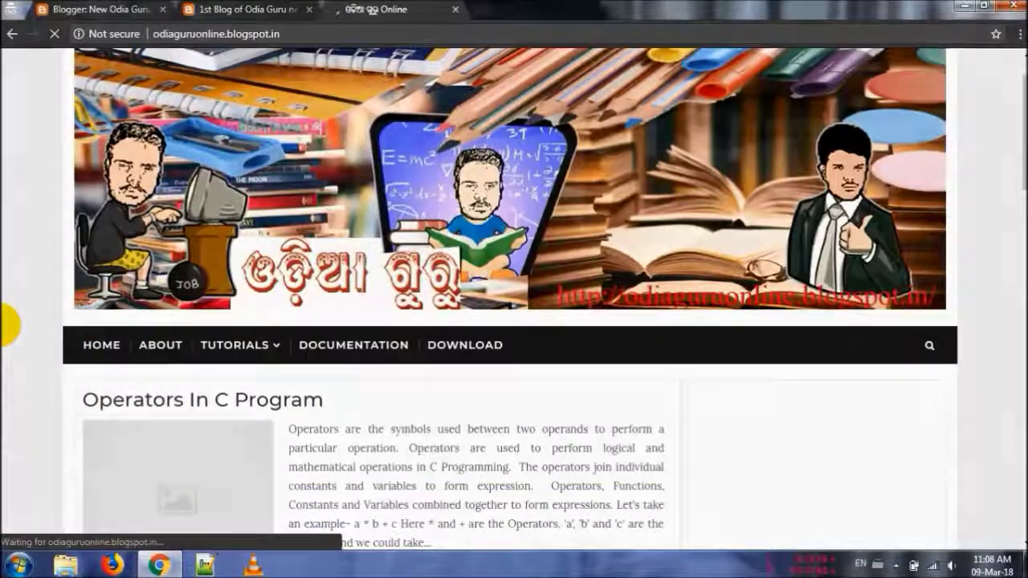
scroll(6, 326, "down", 1)
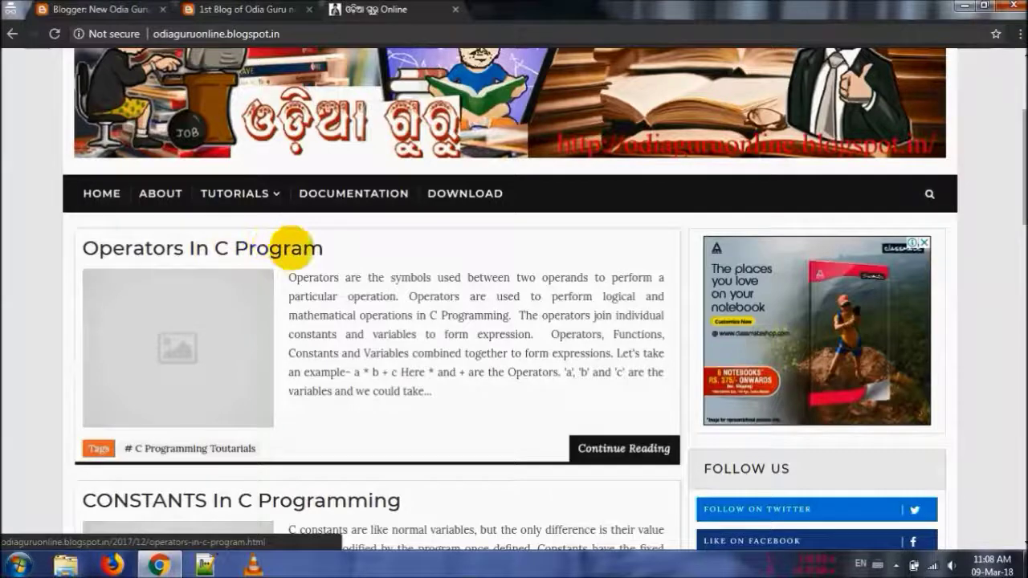
Examine the tags shown under each post listing, down to the end of the odiaguruonline home page.
scroll(383, 273, "down", 2)
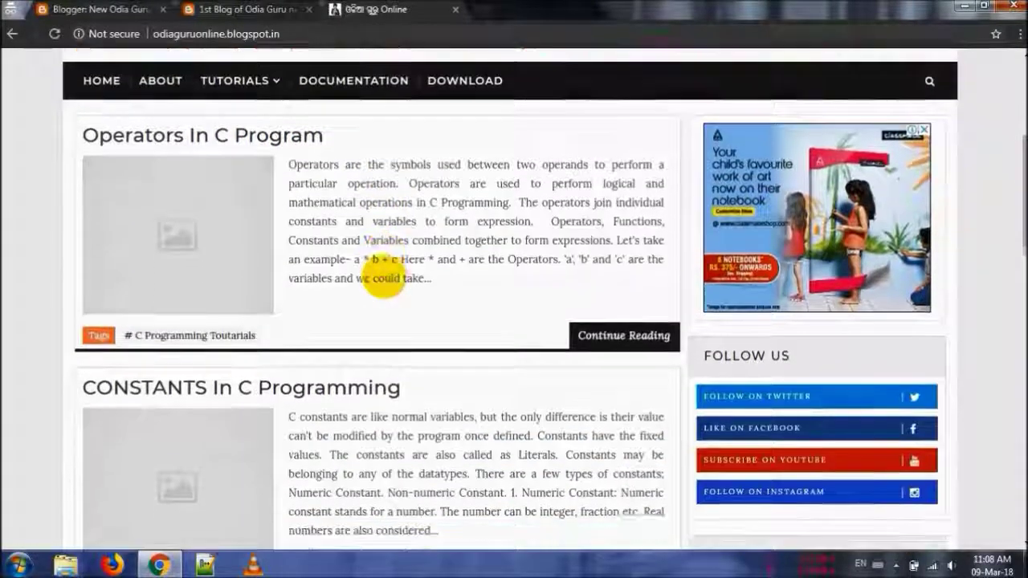
scroll(384, 273, "down", 5)
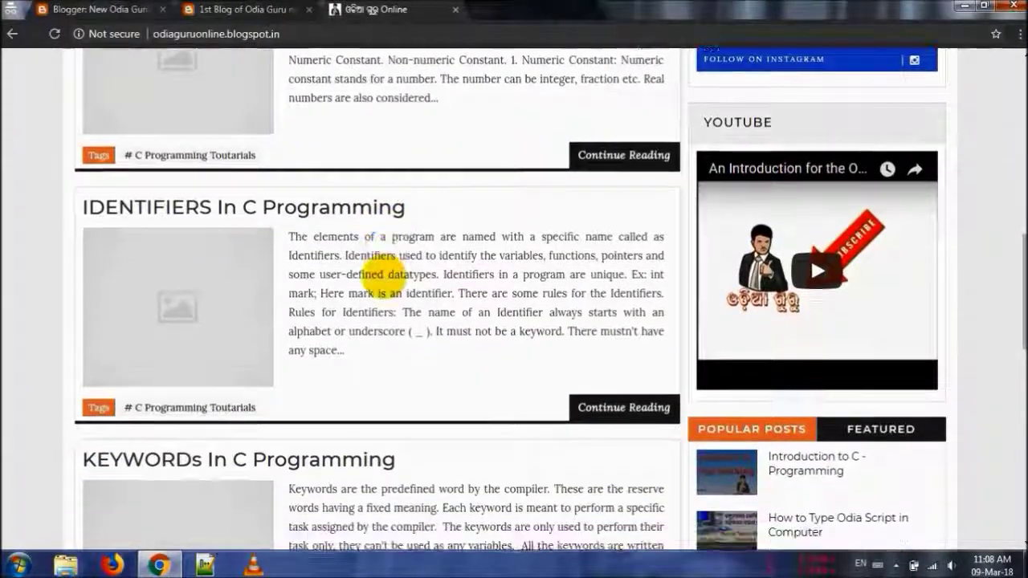
scroll(384, 277, "down", 3)
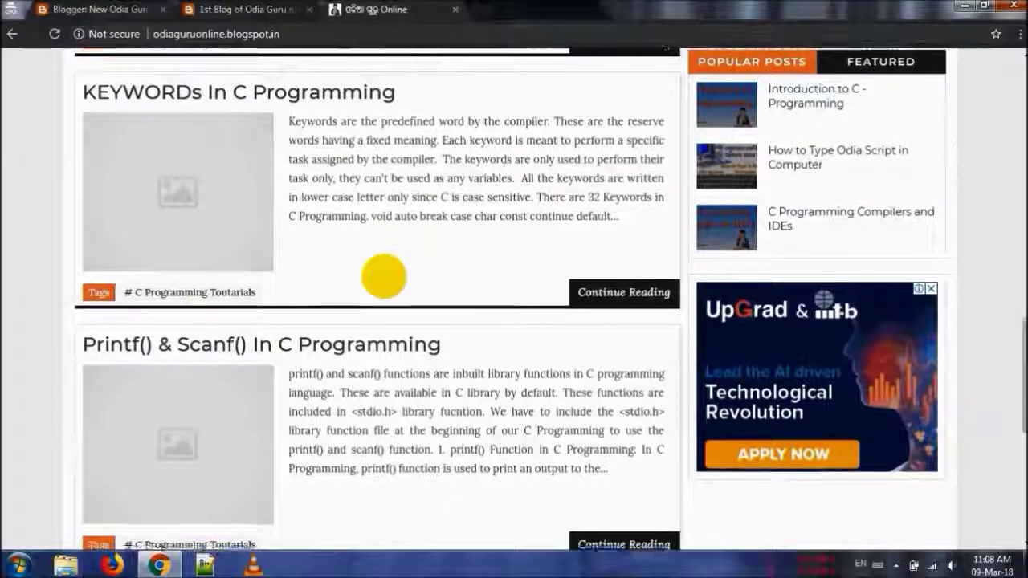
scroll(384, 275, "down", 1)
scroll(384, 275, "down", 1)
scroll(384, 275, "up", 3)
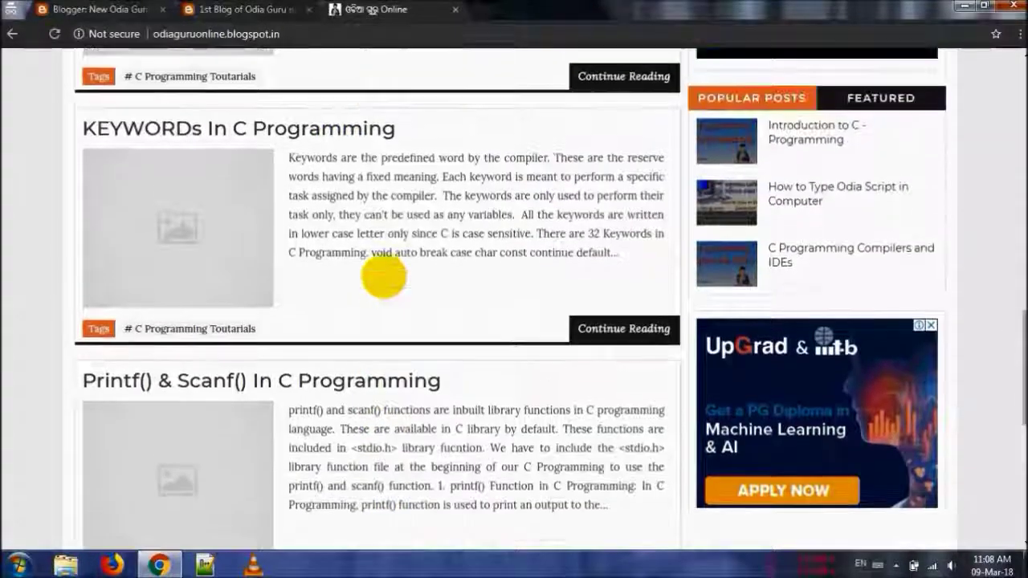
scroll(384, 275, "down", 6)
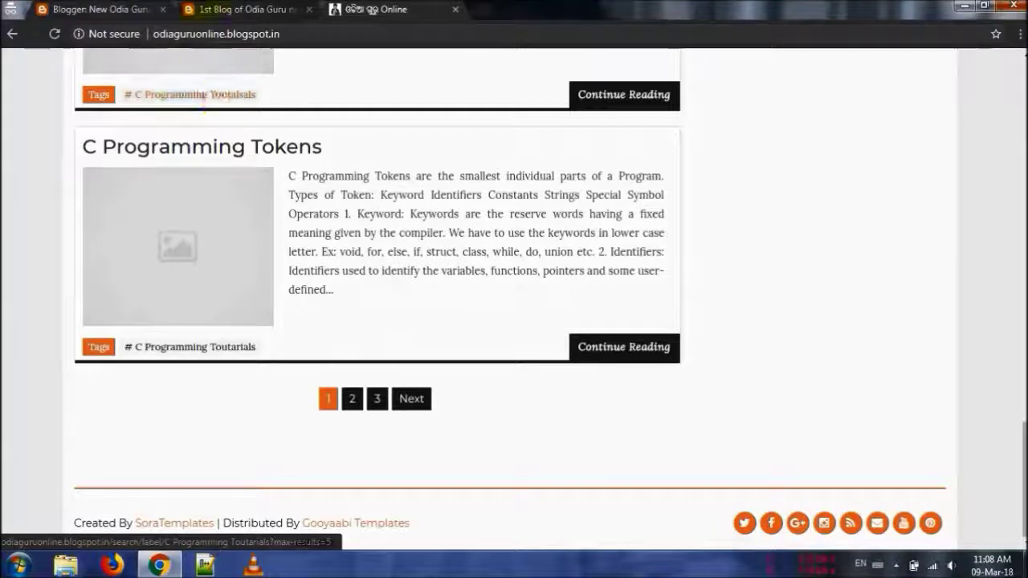
Return to the Blogger post editor, add the label "Welcome" to the post, and update it.
left_click(241, 9)
left_click(96, 9)
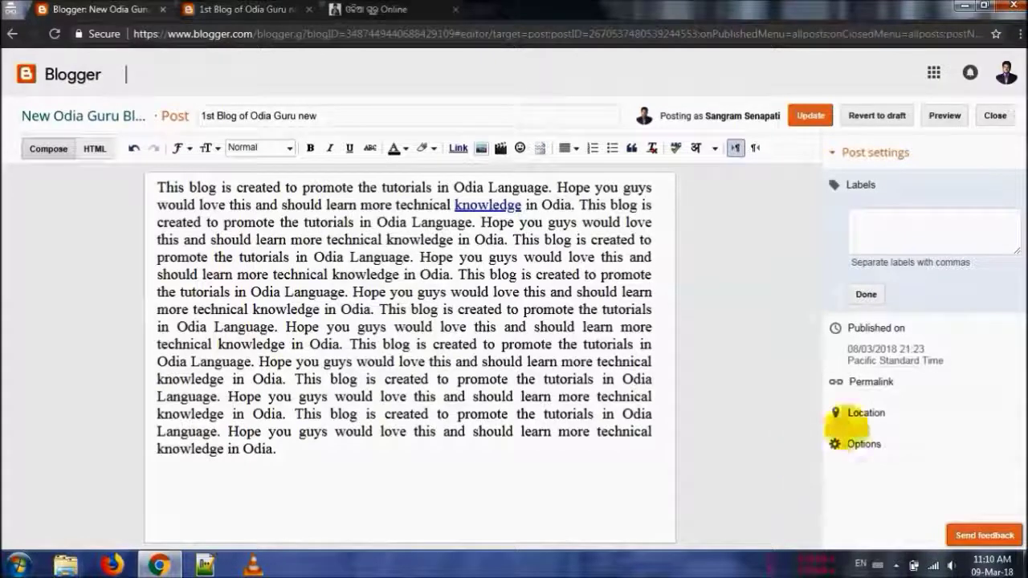
left_click(896, 236)
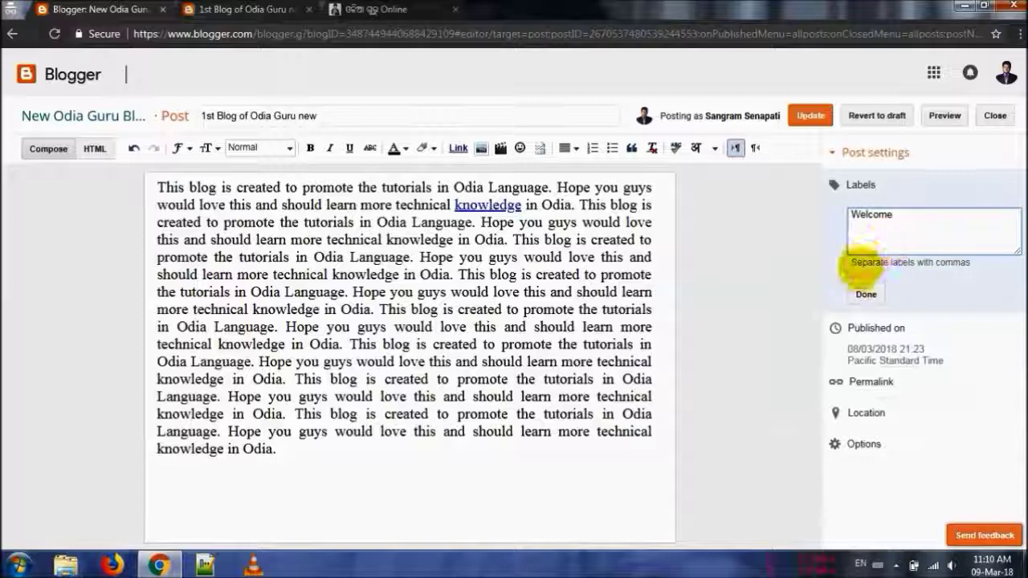
left_click(866, 294)
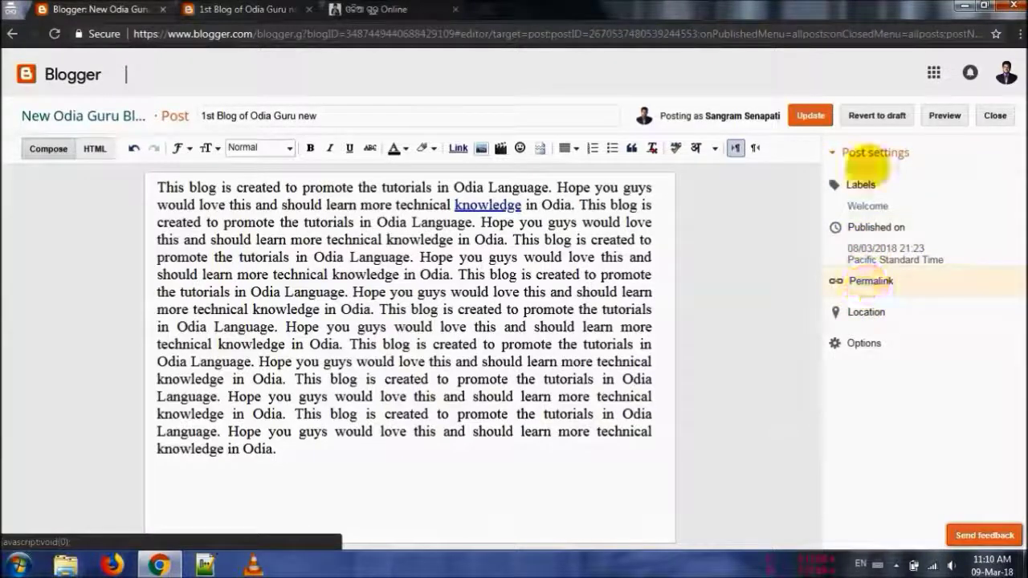
left_click(810, 115)
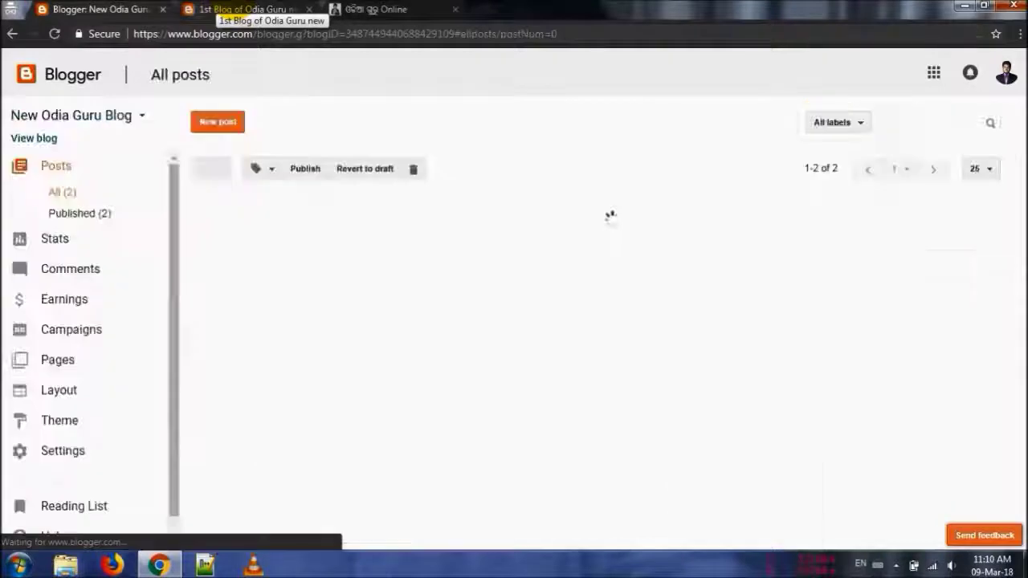
Reload the live "1st Blog of Odia Guru new" post and view the posts under its Welcome label.
left_click(215, 11)
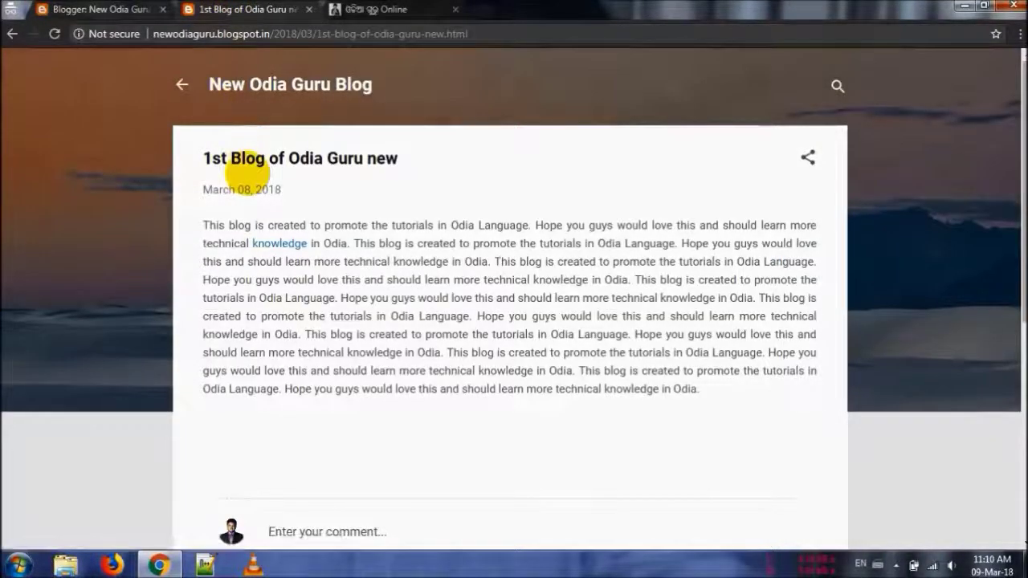
key("F5")
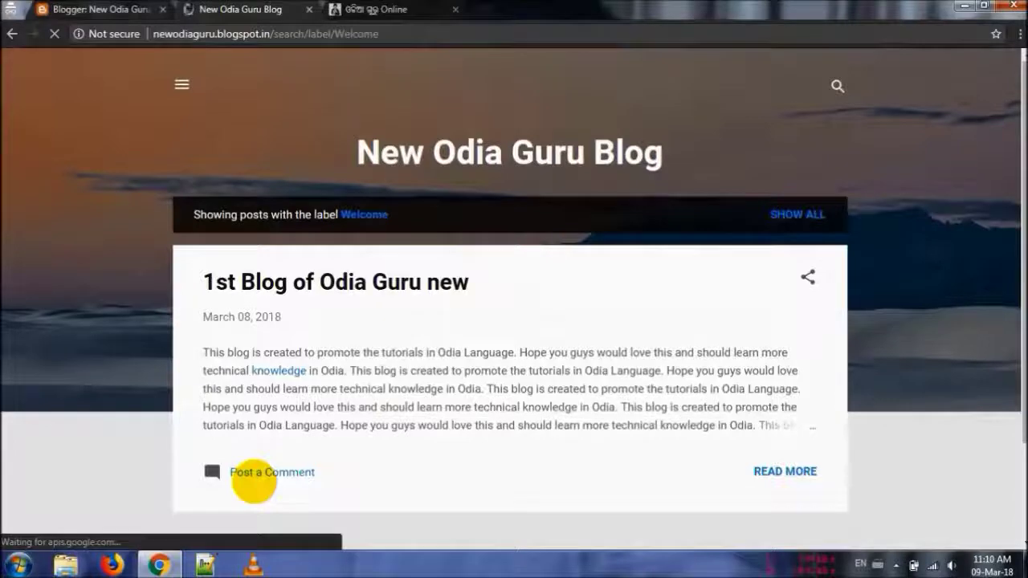
scroll(254, 480, "down", 3)
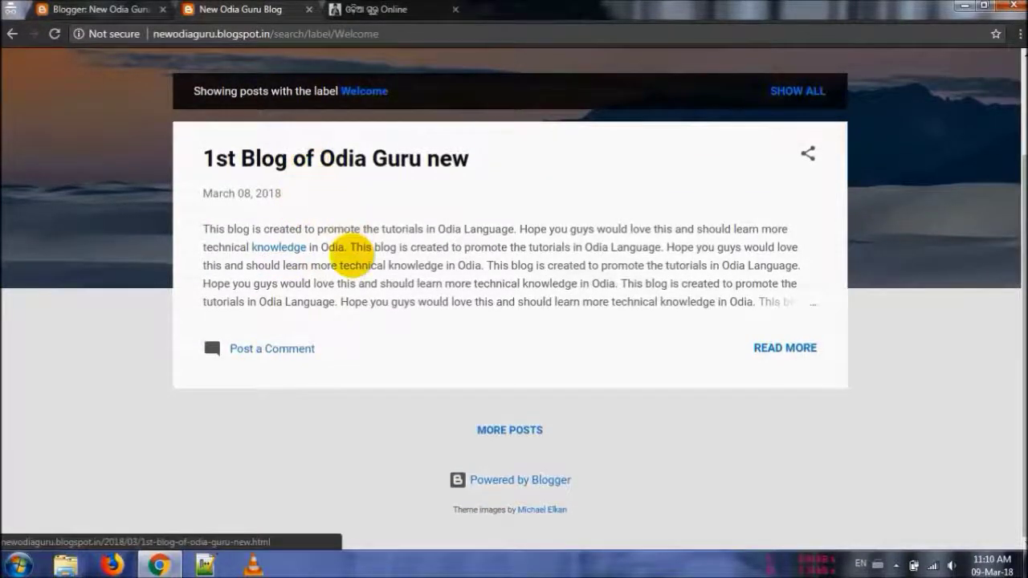
On the odiaguruonline blog, open the "C Programming Toutarials" tag and examine the posts listed under it.
key("ctrl+shift+Tab")
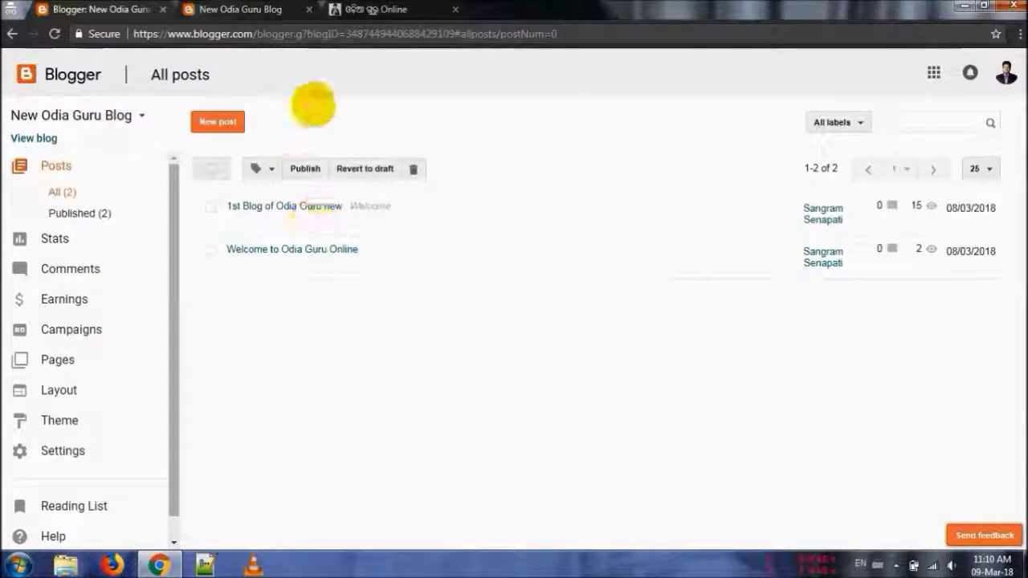
key("ctrl+shift+Tab")
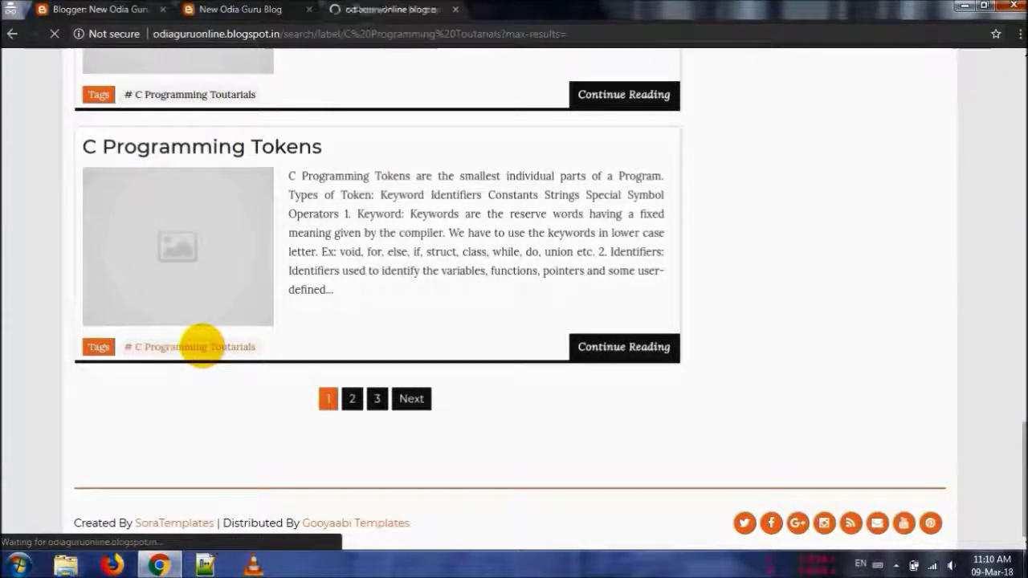
scroll(201, 347, "down", 5)
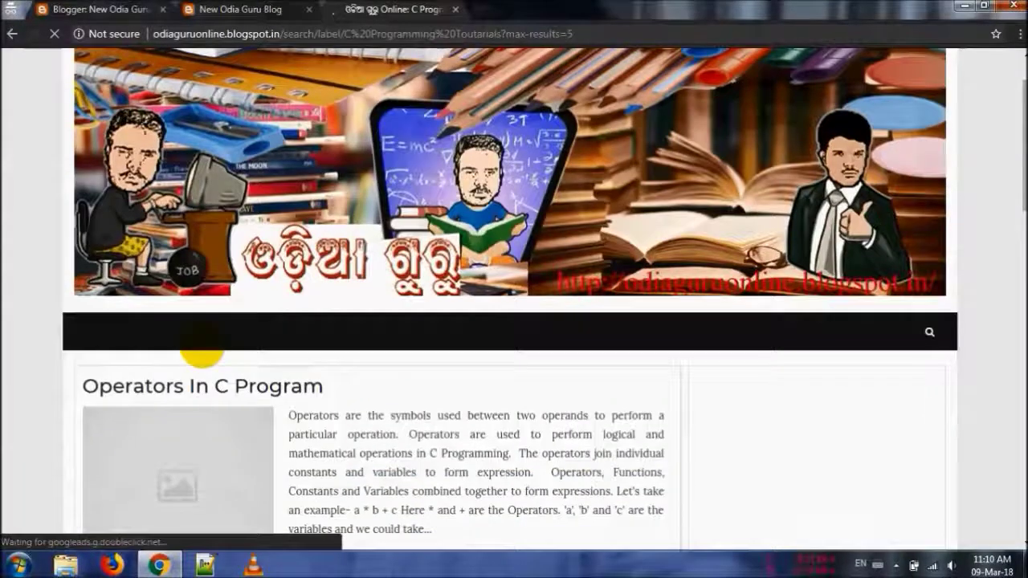
scroll(202, 347, "down", 2)
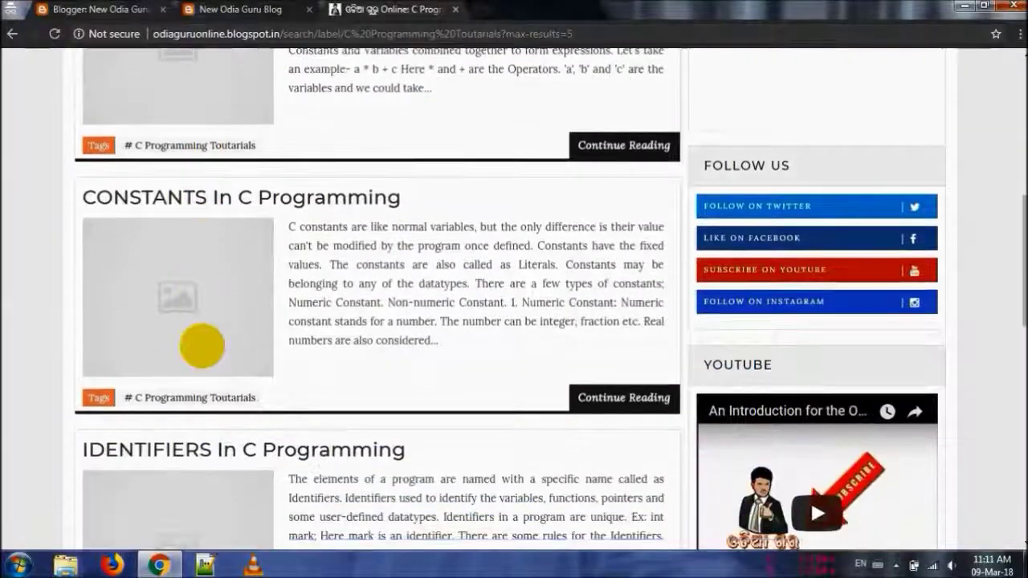
scroll(202, 347, "up", 2)
scroll(202, 347, "up", 1)
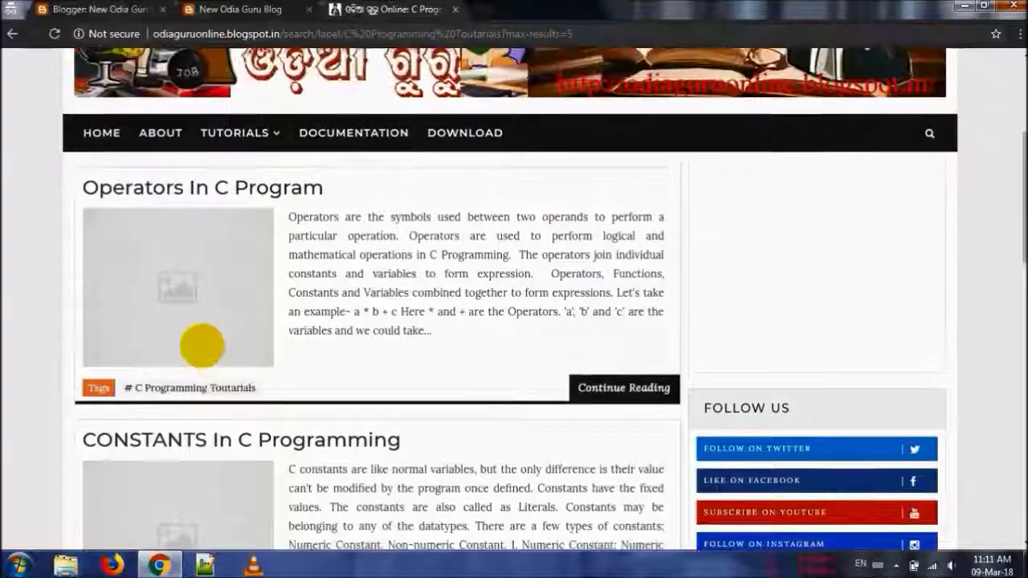
scroll(202, 347, "down", 4)
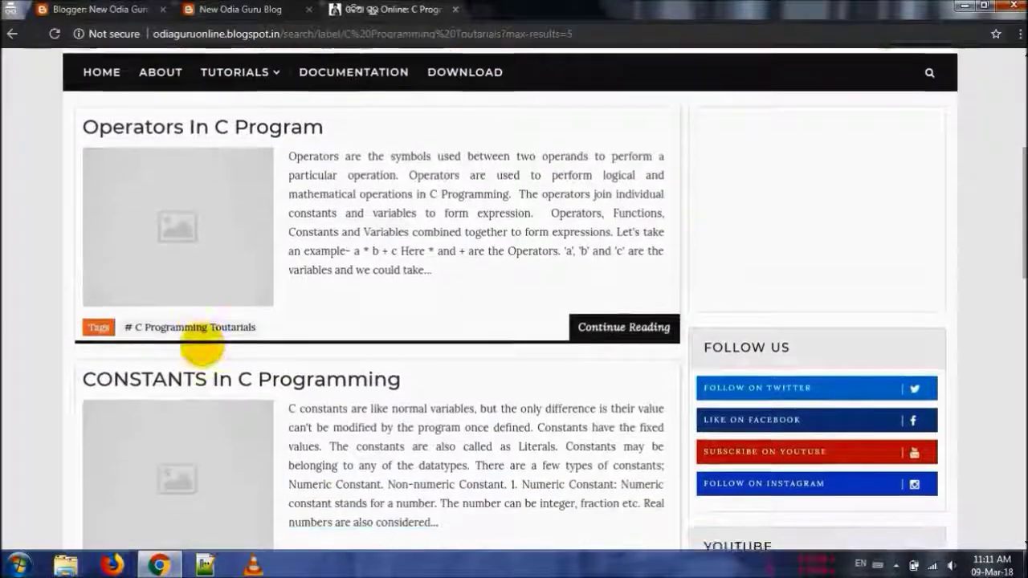
scroll(202, 347, "down", 9)
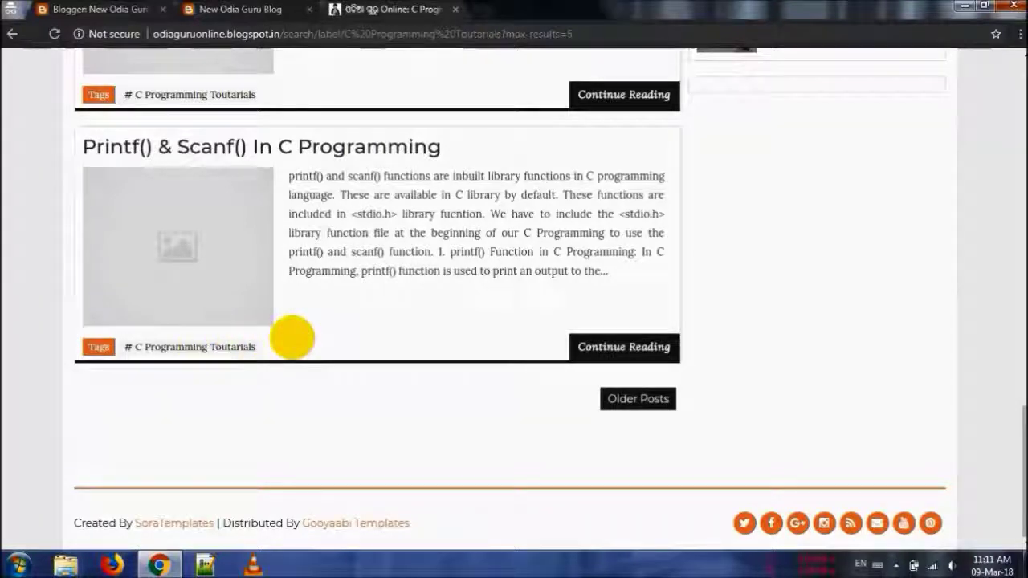
scroll(293, 338, "up", 15)
scroll(290, 339, "down", 1)
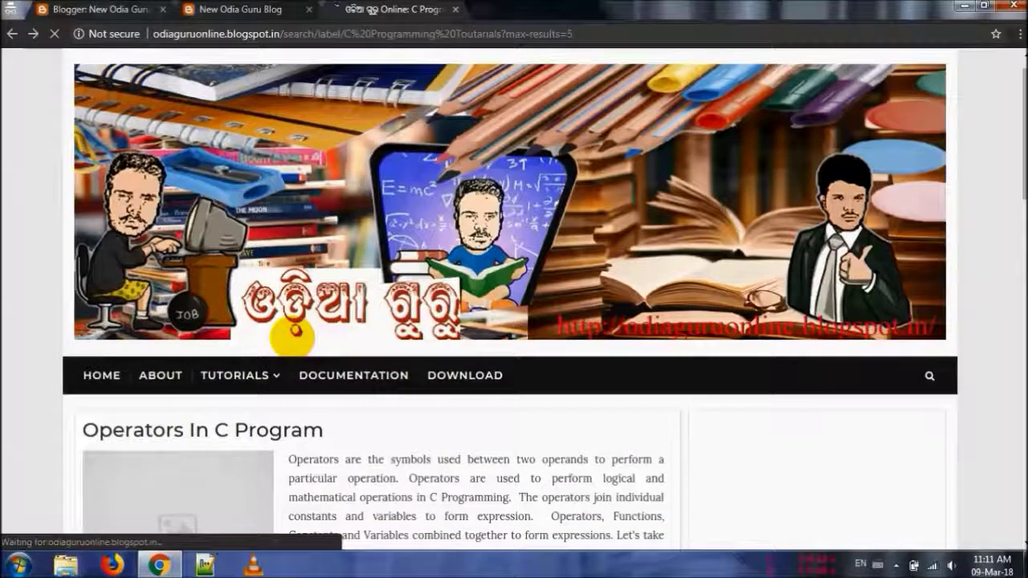
Go to page 3 of the odiaguruonline home listings, open the "Short Technicals" tag and examine its posts.
scroll(292, 339, "down", 10)
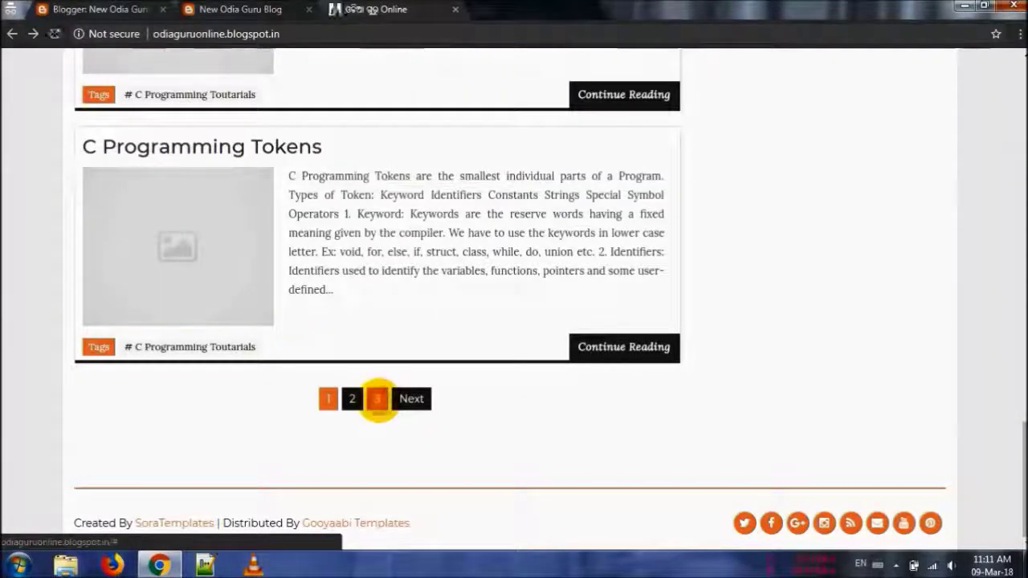
left_click(377, 398)
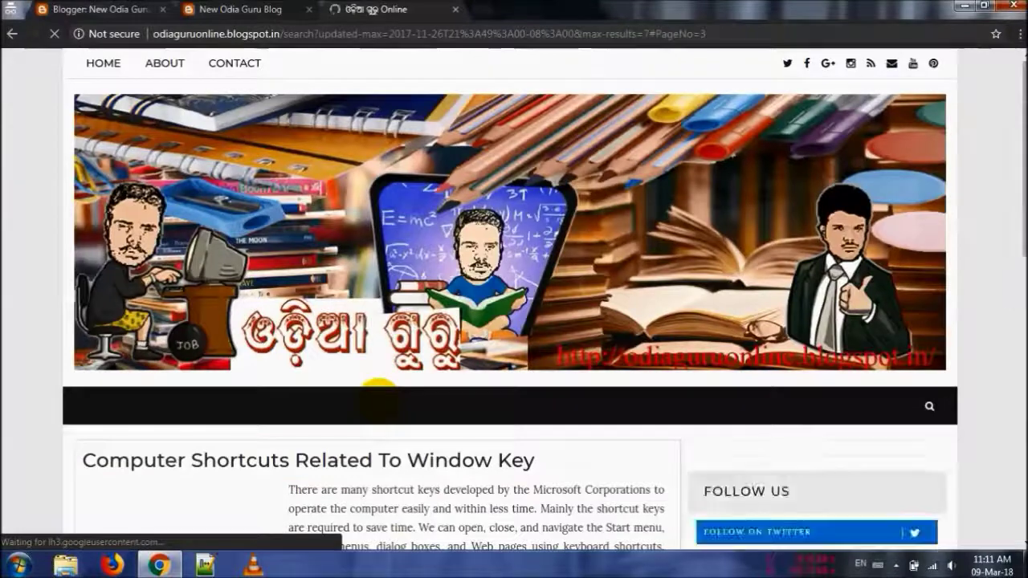
scroll(379, 402, "down", 6)
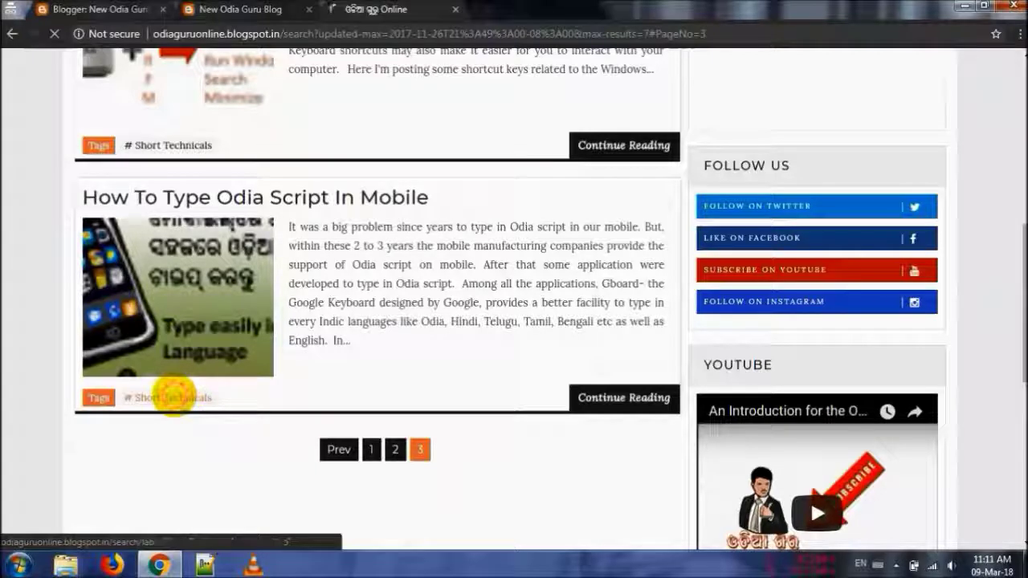
left_click(174, 397)
scroll(174, 386, "down", 8)
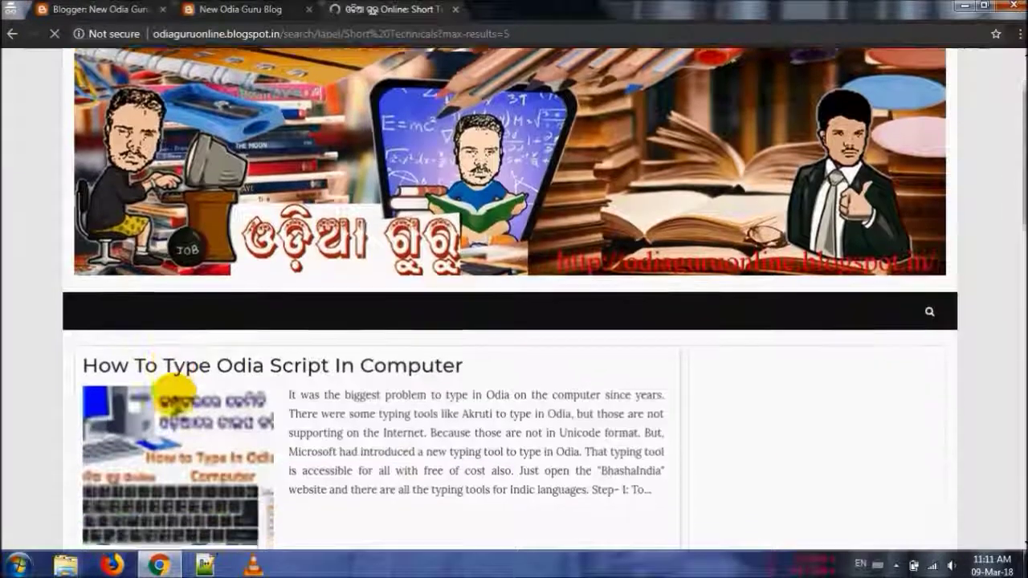
scroll(174, 385, "down", 3)
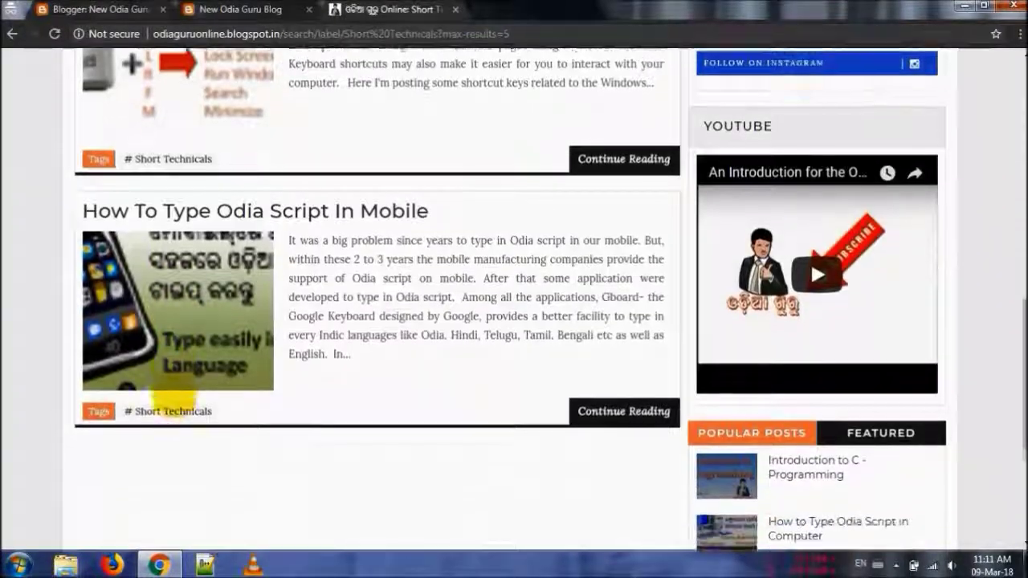
scroll(174, 397, "up", 3)
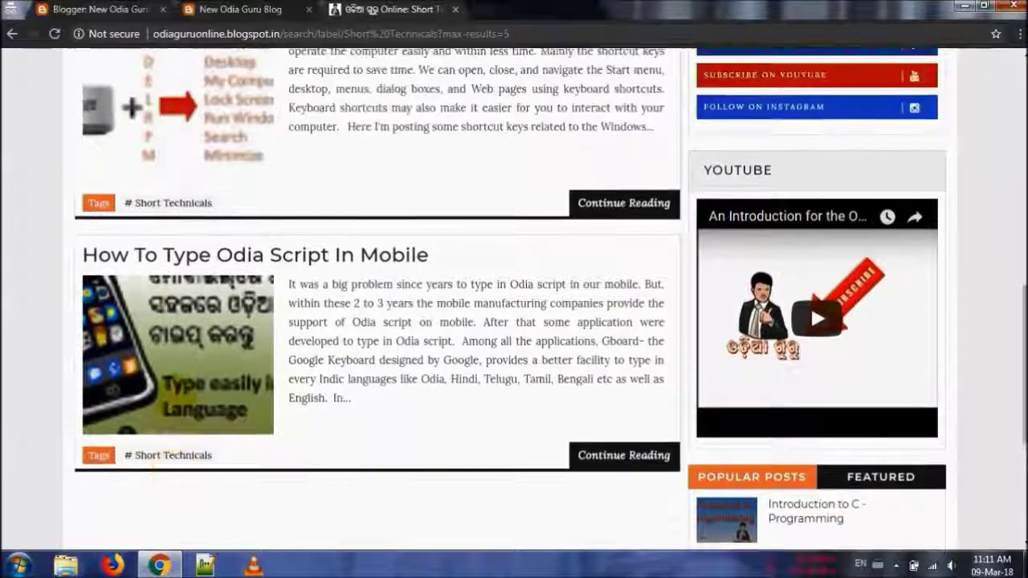
Return to the Blogger posts list and open "1st Blog of Odia Guru new" for editing.
key("ctrl+shift+Tab")
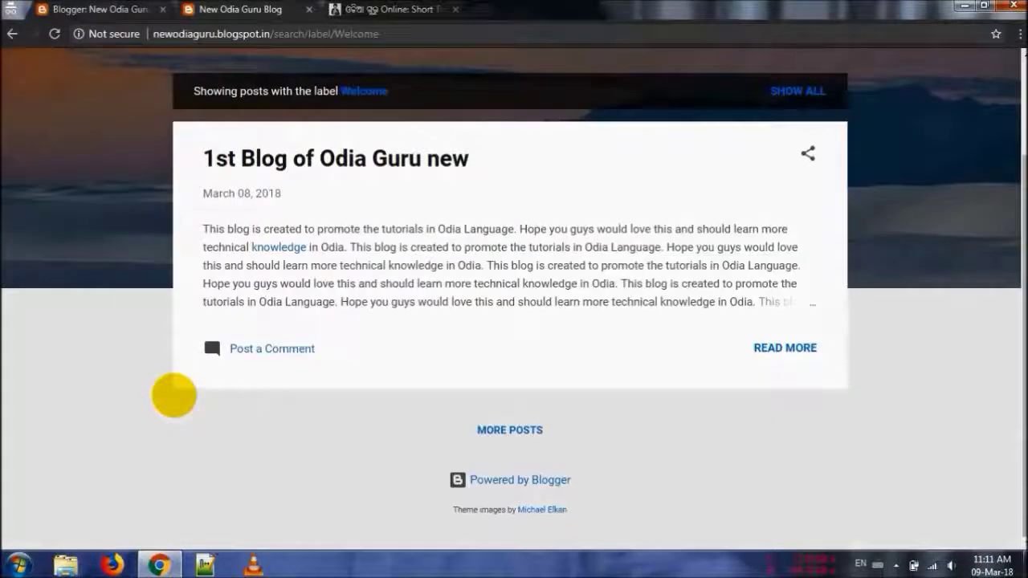
key("ctrl+shift+Tab")
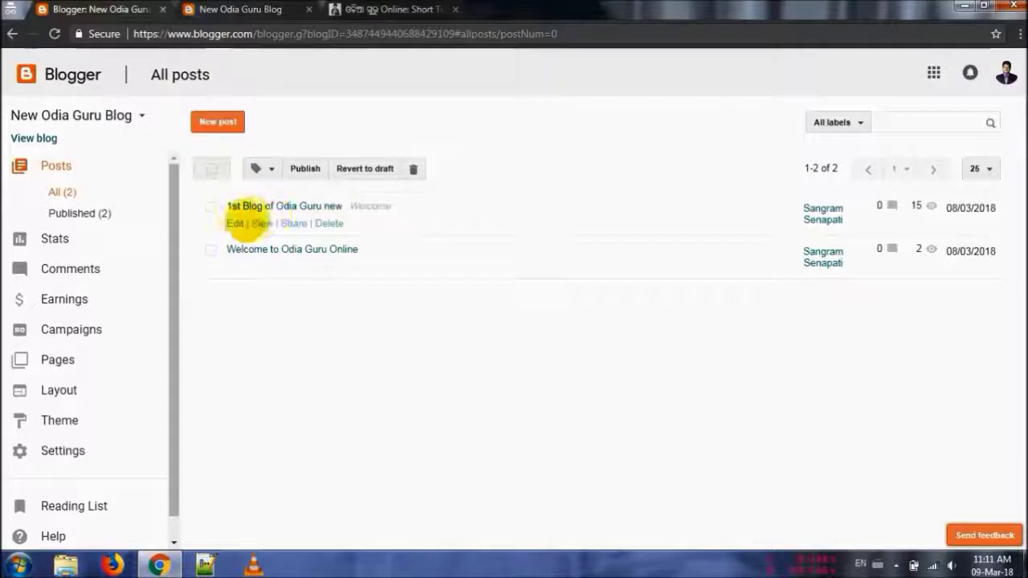
left_click(234, 224)
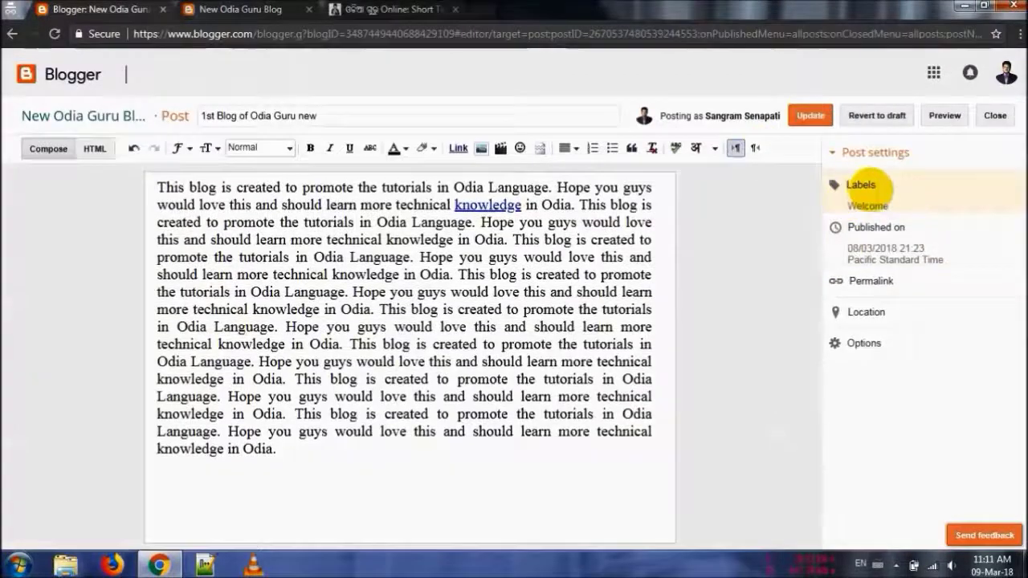
Review the post's label settings and its publish date and time settings, closing each without changes.
left_click(863, 185)
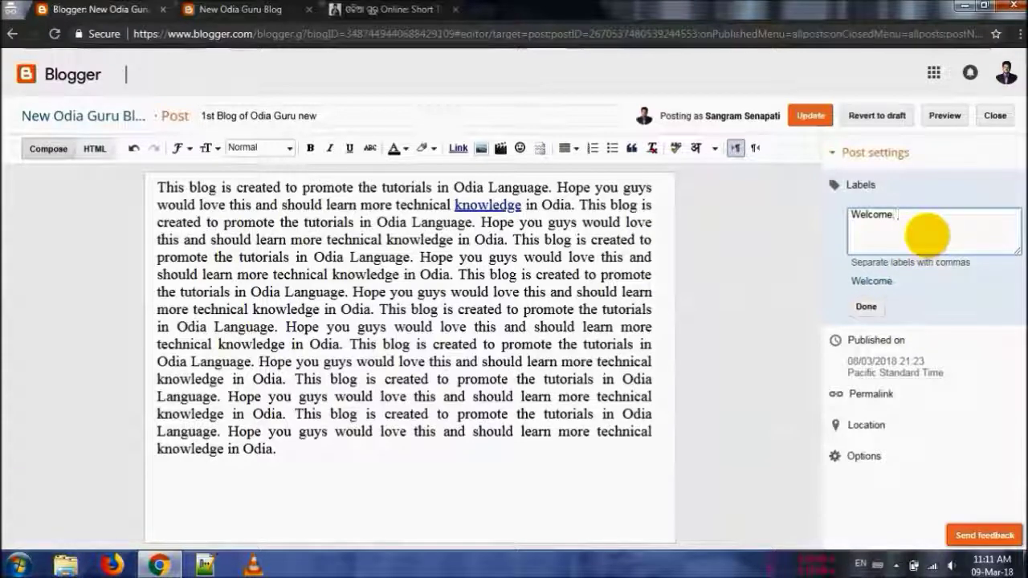
left_click(876, 306)
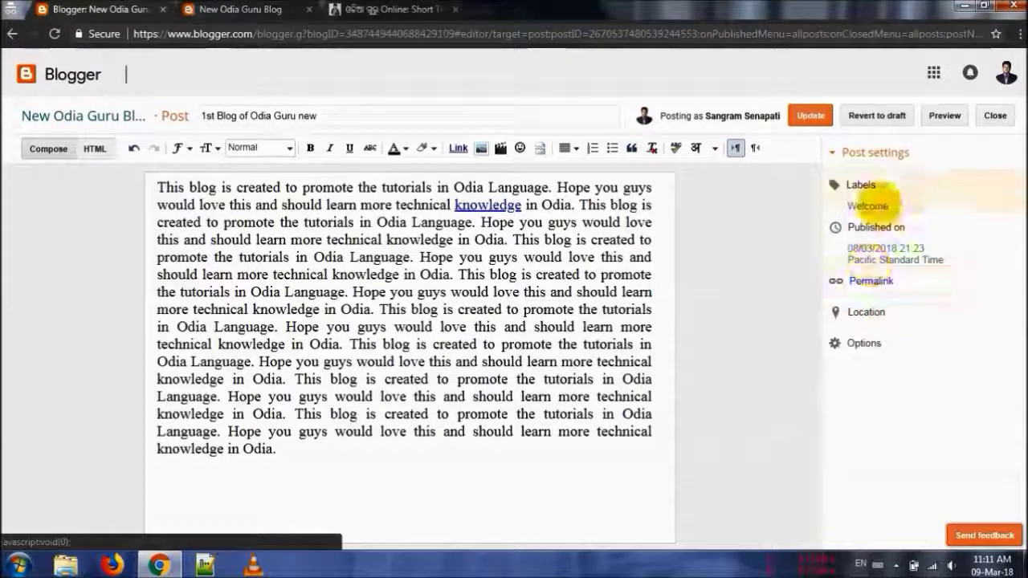
left_click(880, 190)
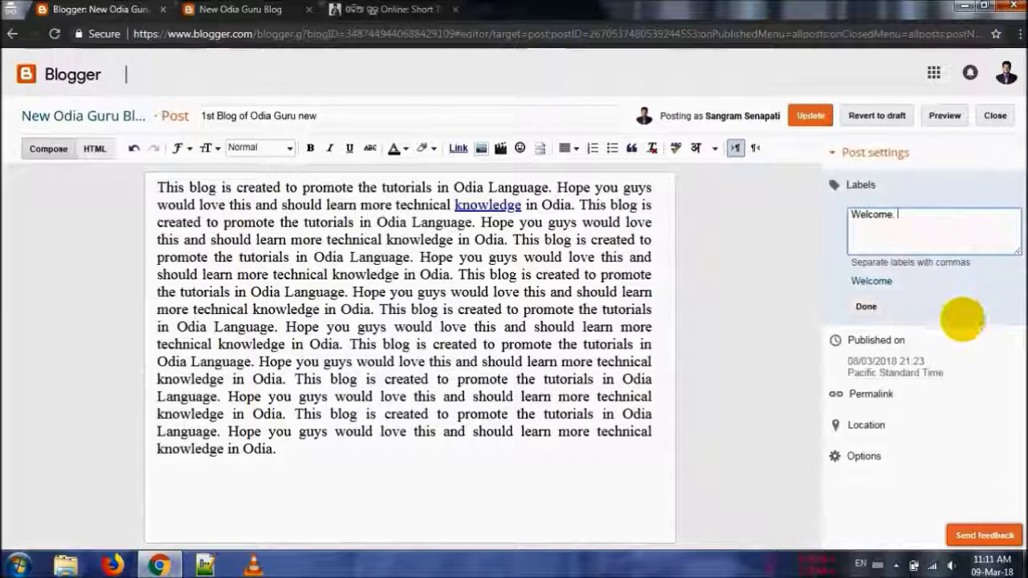
left_click(866, 306)
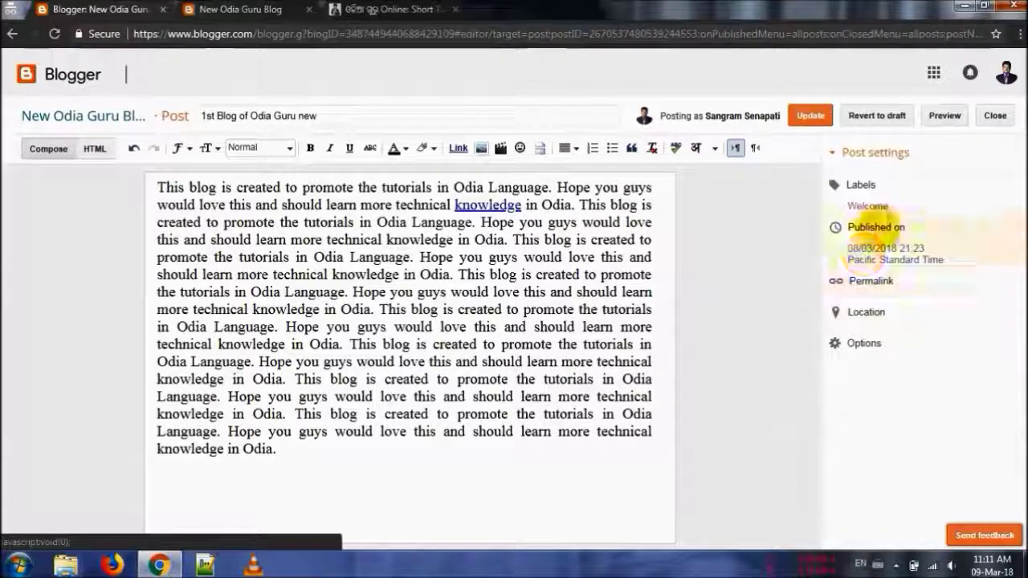
left_click(879, 228)
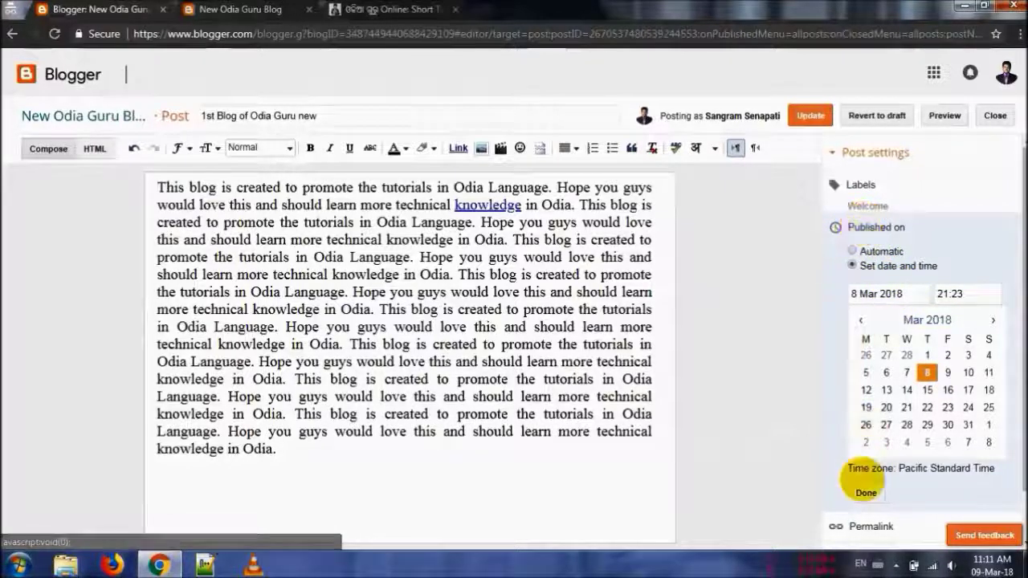
left_click(865, 491)
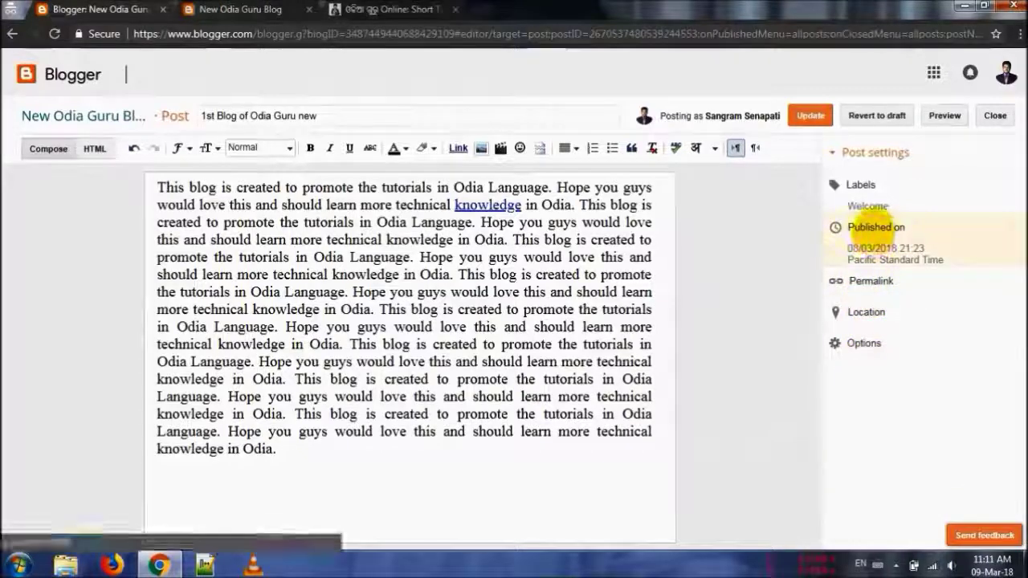
Recheck the post's publish date and time settings, close them unchanged, and view the post's permalink.
left_click(874, 231)
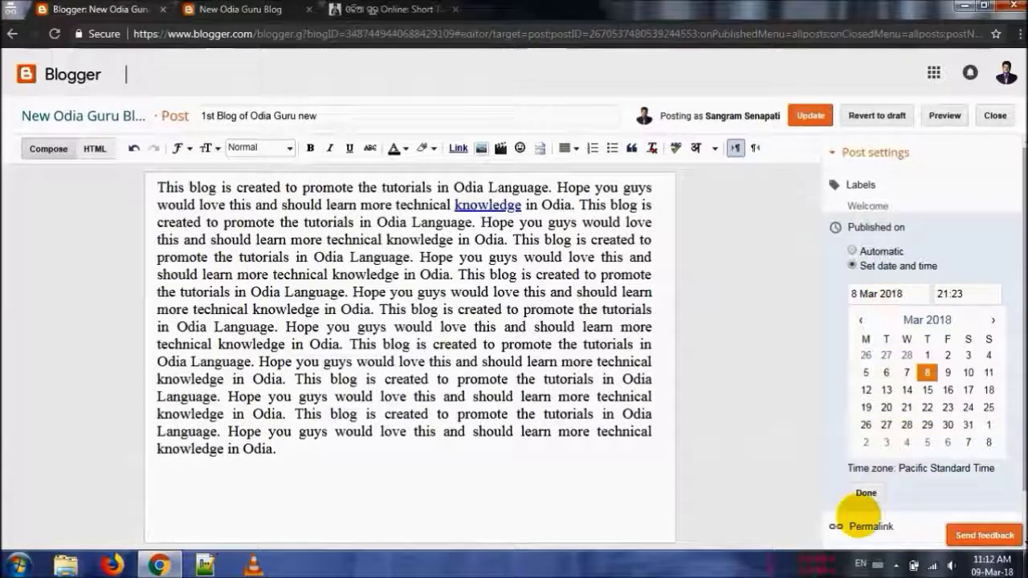
left_click(866, 492)
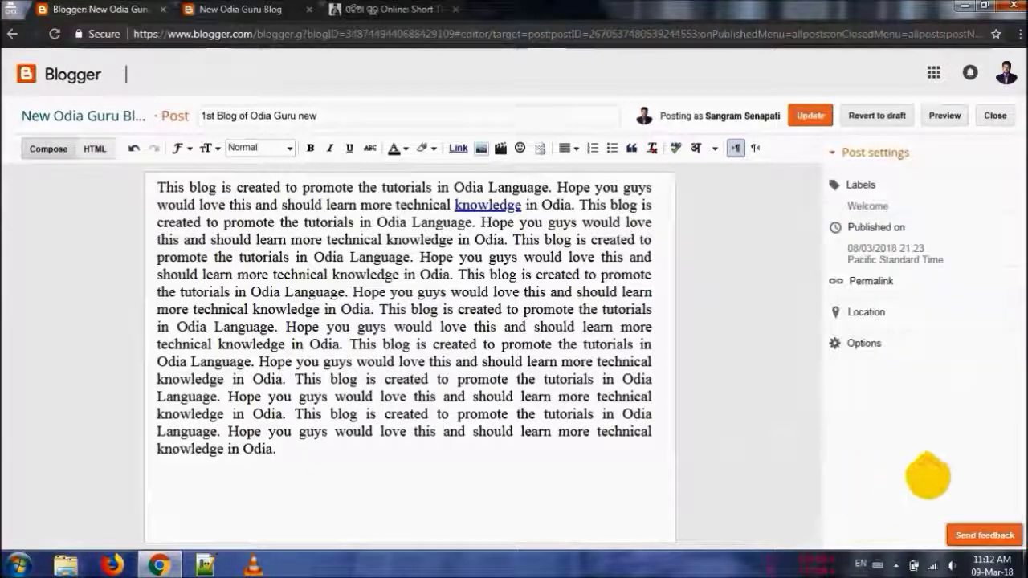
left_click(883, 283)
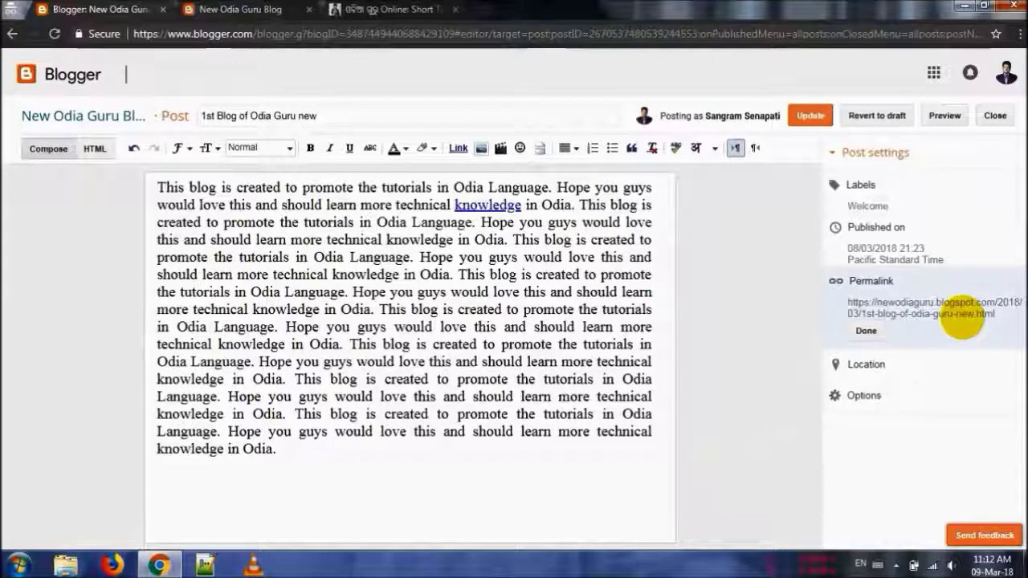
Revert the post to draft and switch its permalink to custom, keeping the address 1st-blog-of-odia-guru-new.
left_click(882, 117)
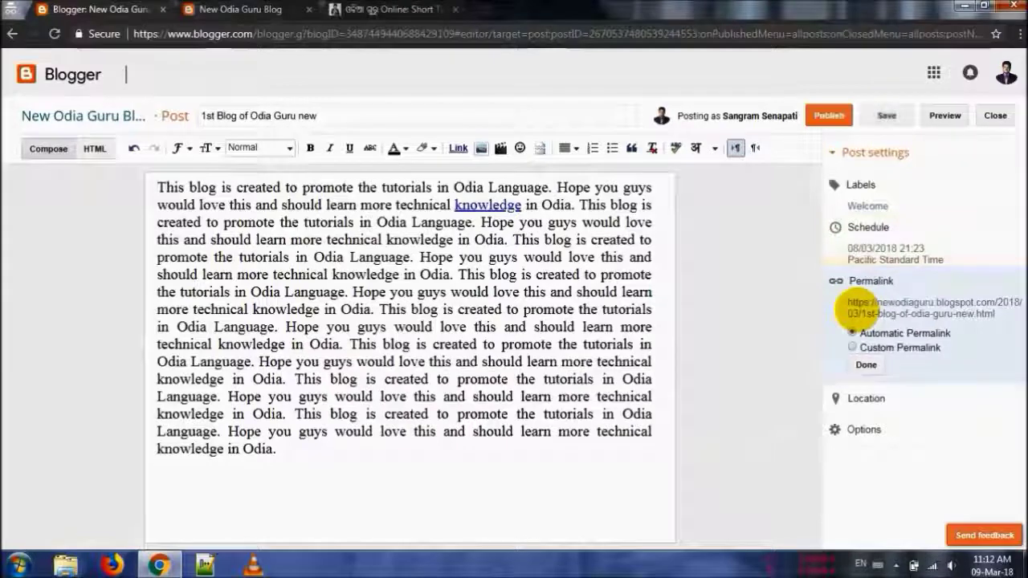
left_click(874, 348)
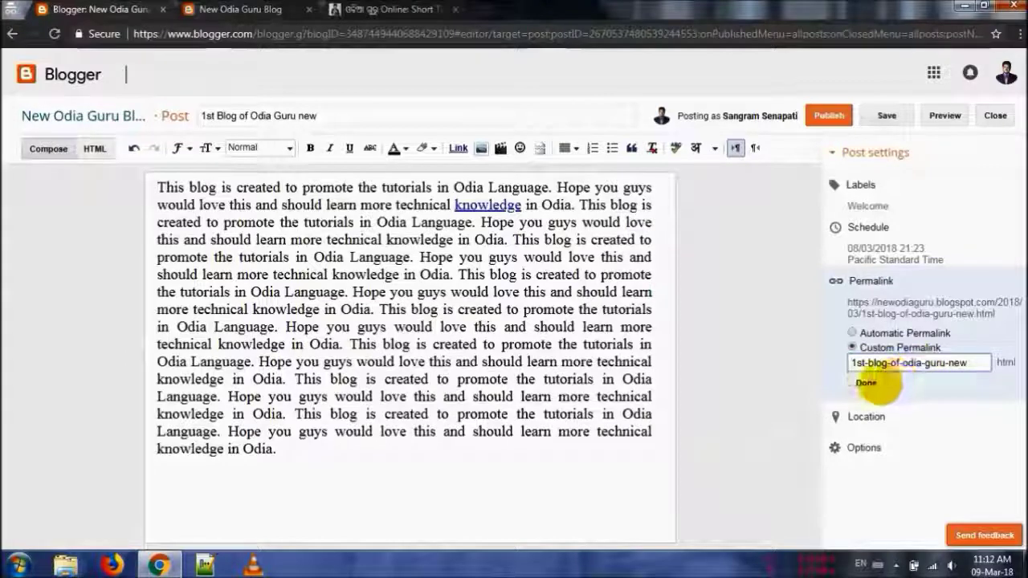
left_click(866, 383)
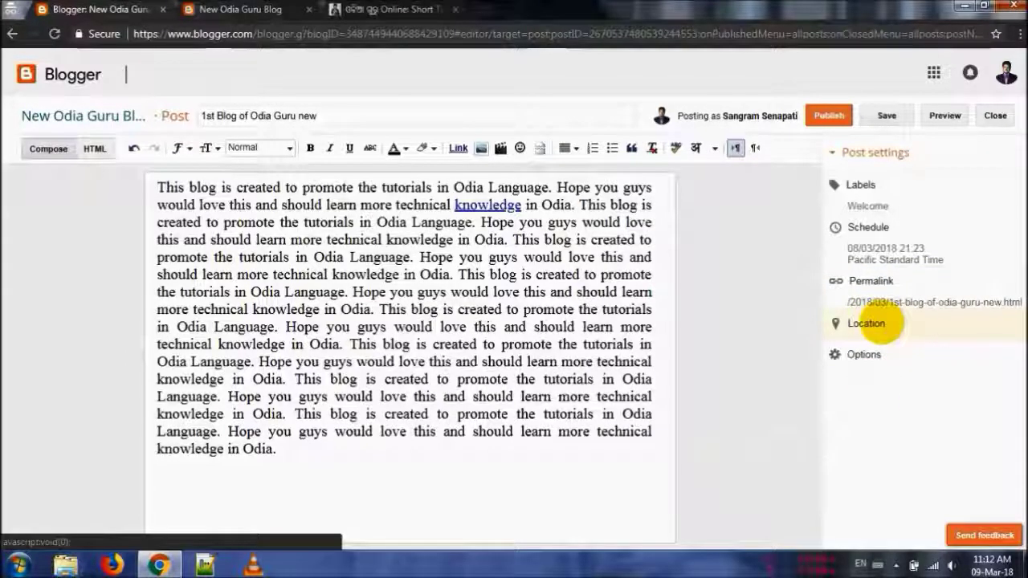
Review the post's reader comments, compose mode and line break options, and close them without changes.
left_click(864, 354)
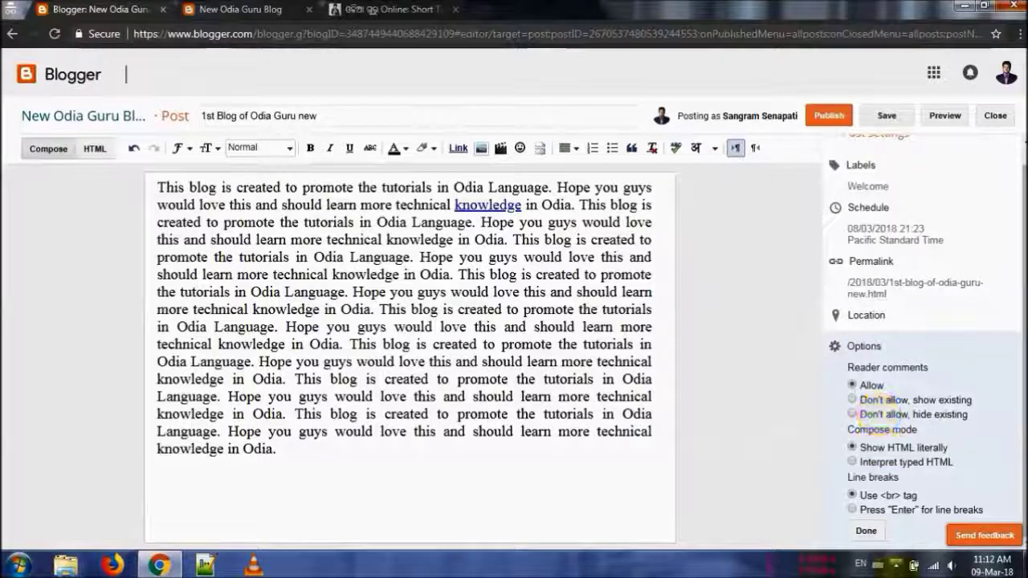
left_click(896, 565)
left_click(782, 450)
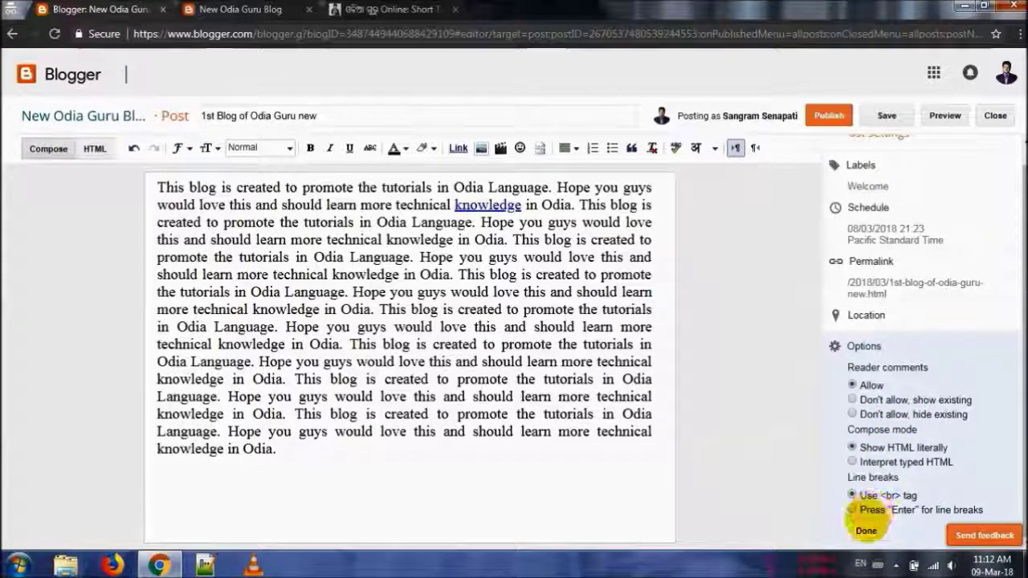
left_click(865, 530)
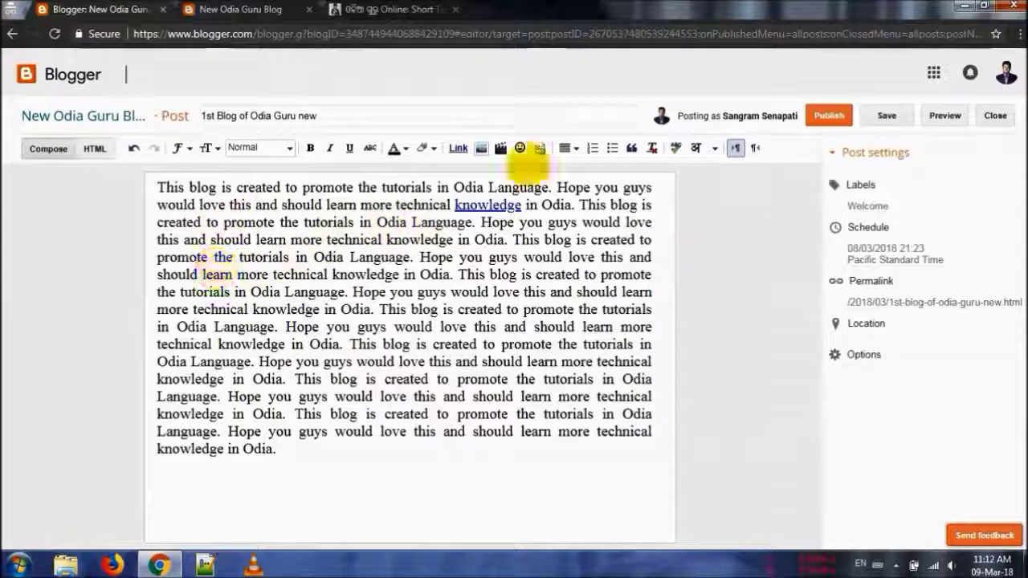
Publish the post without sharing it on Google+, and reopen it for editing.
left_click(832, 116)
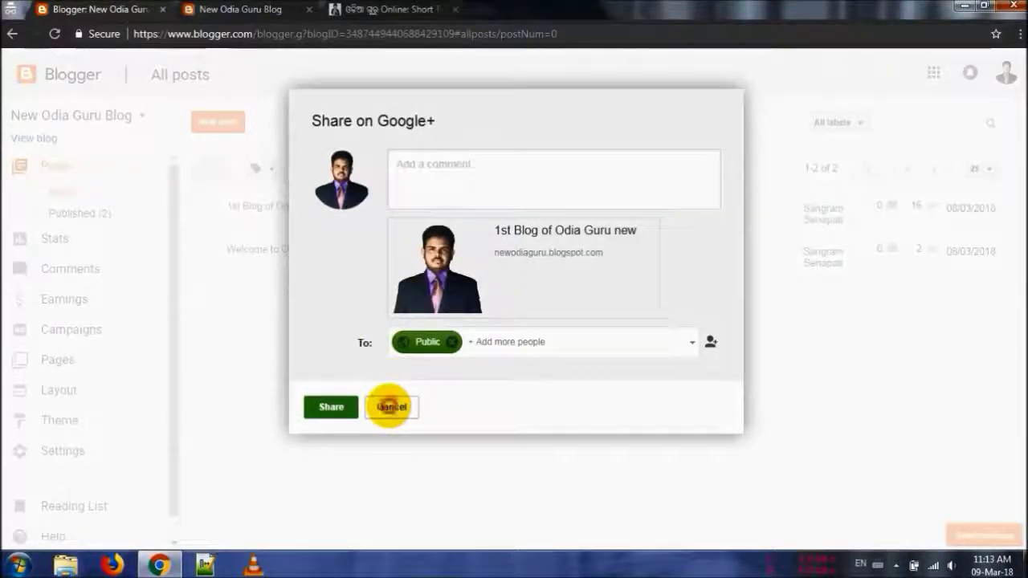
left_click(391, 406)
left_click(237, 221)
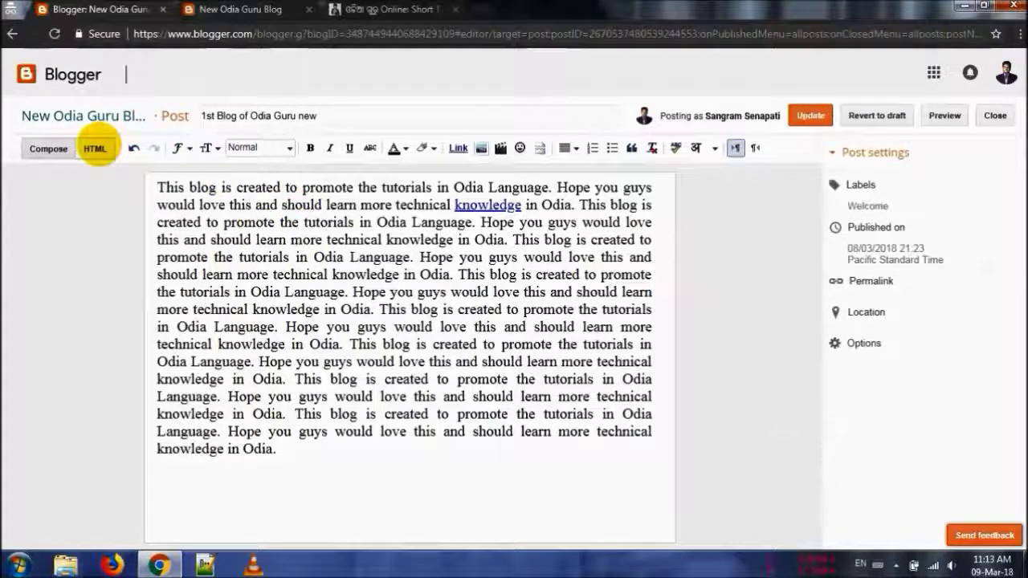
left_click(95, 147)
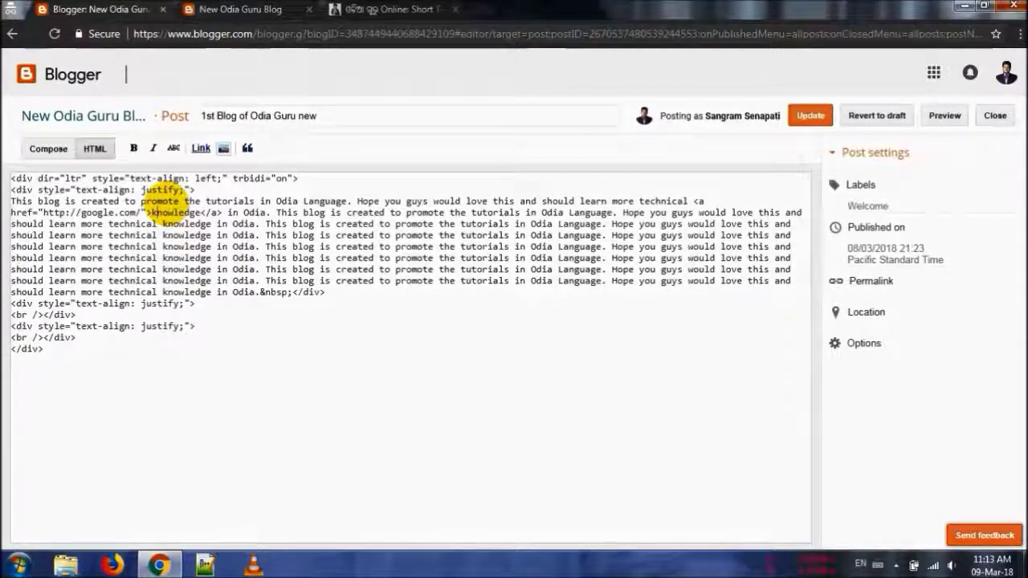
key("shift+Home")
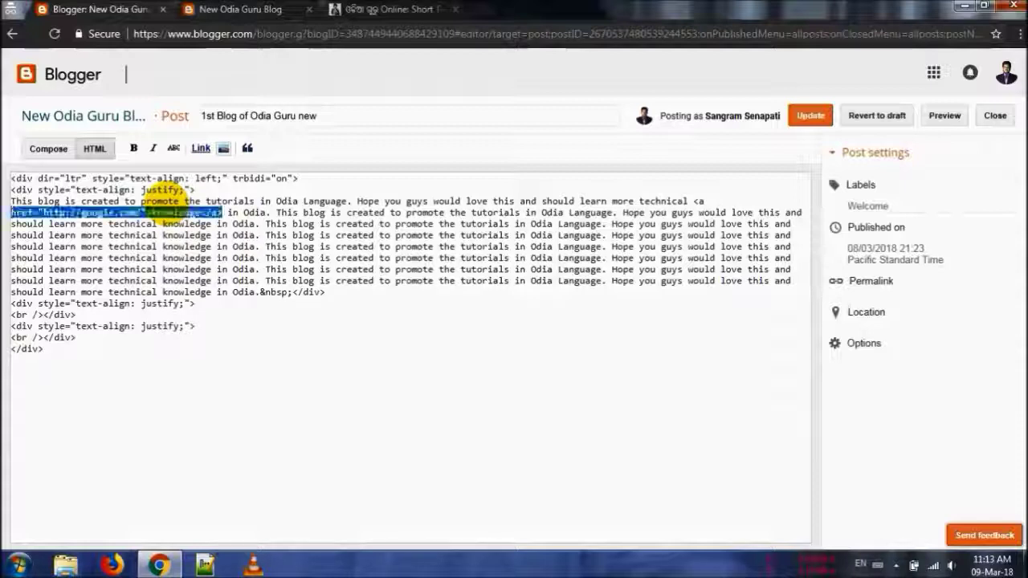
key("shift+Left")
key("shift+Left")
key("shift+Left")
key("shift+Right")
key("shift+Right")
key("shift+Right")
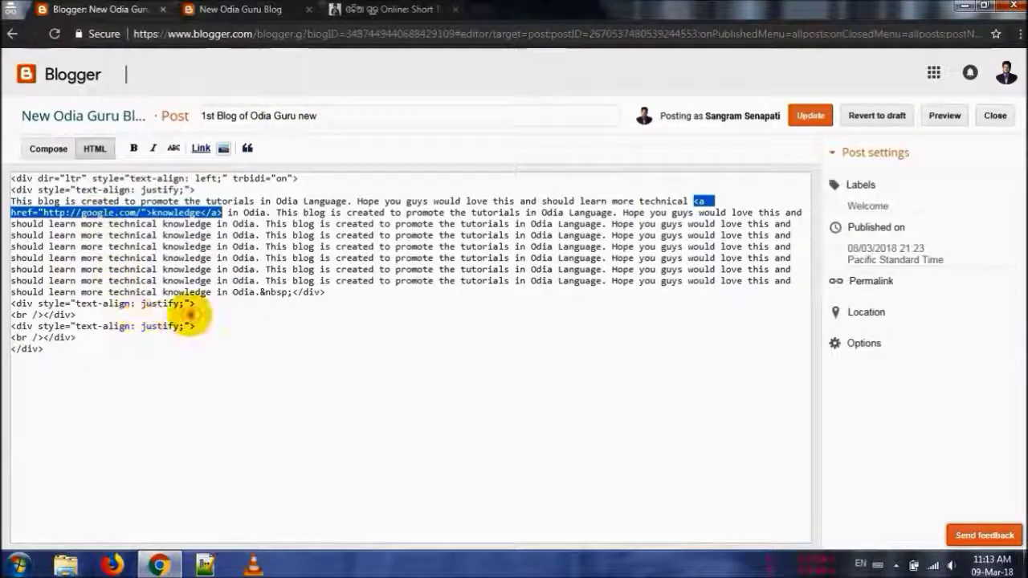
left_click(191, 316)
key("Up")
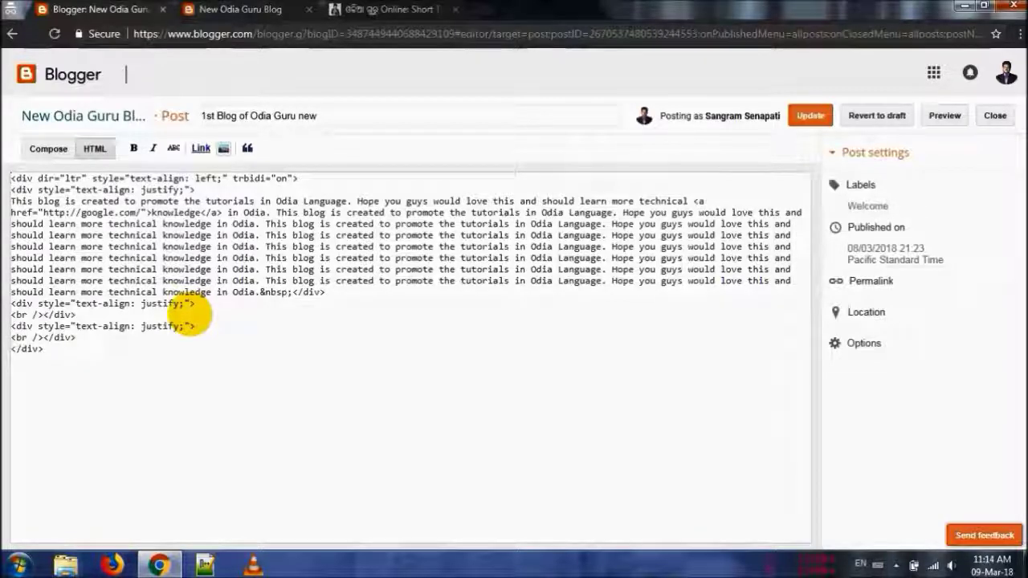
left_click(48, 149)
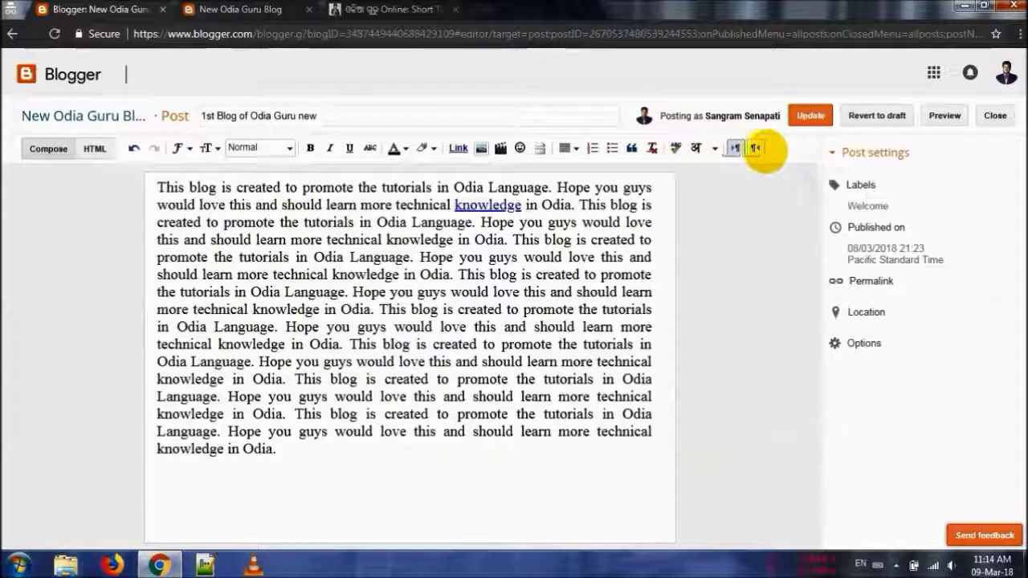
Insert two blank lines above the post's first paragraph.
left_click(312, 474)
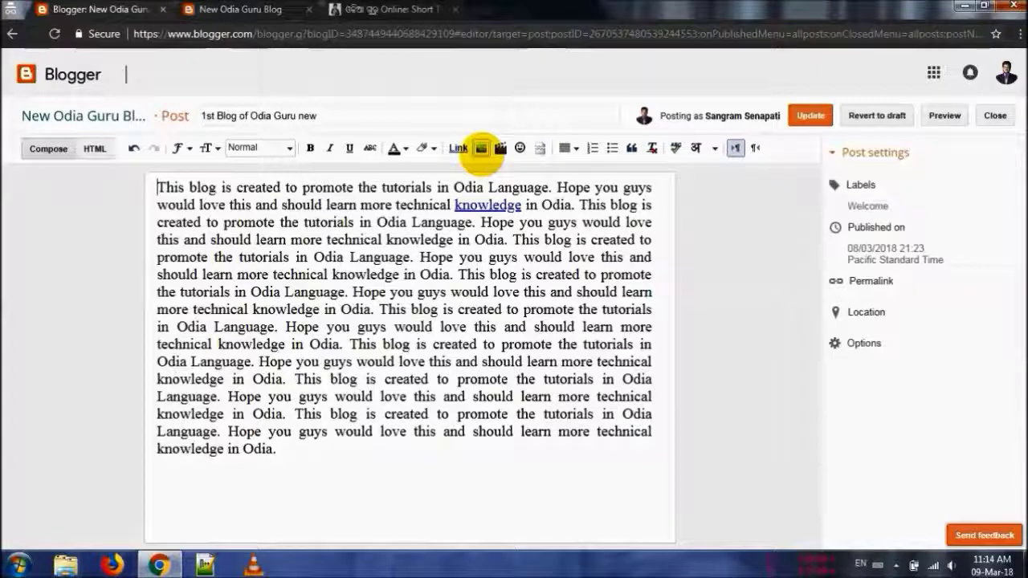
key("Return")
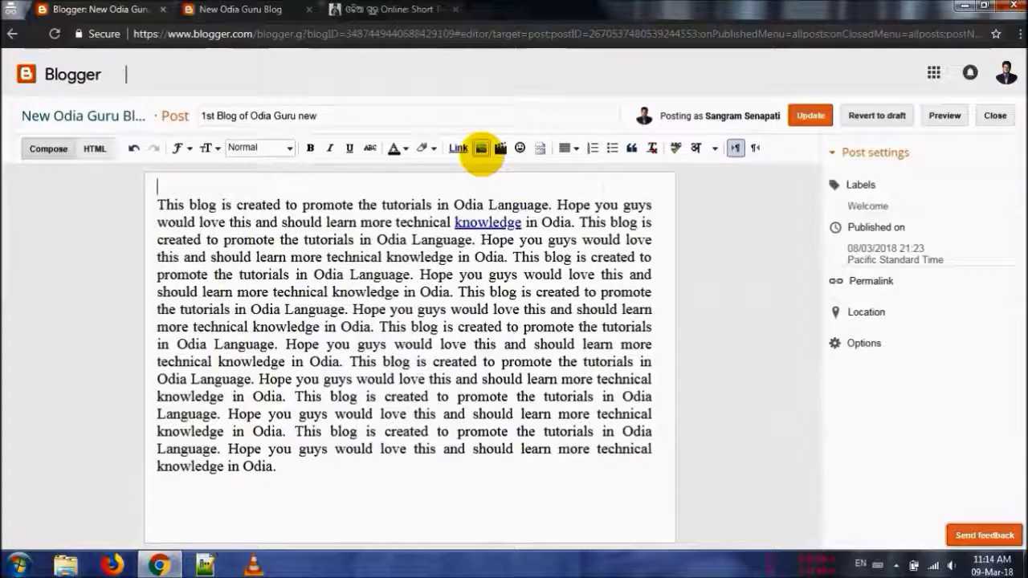
key("Return")
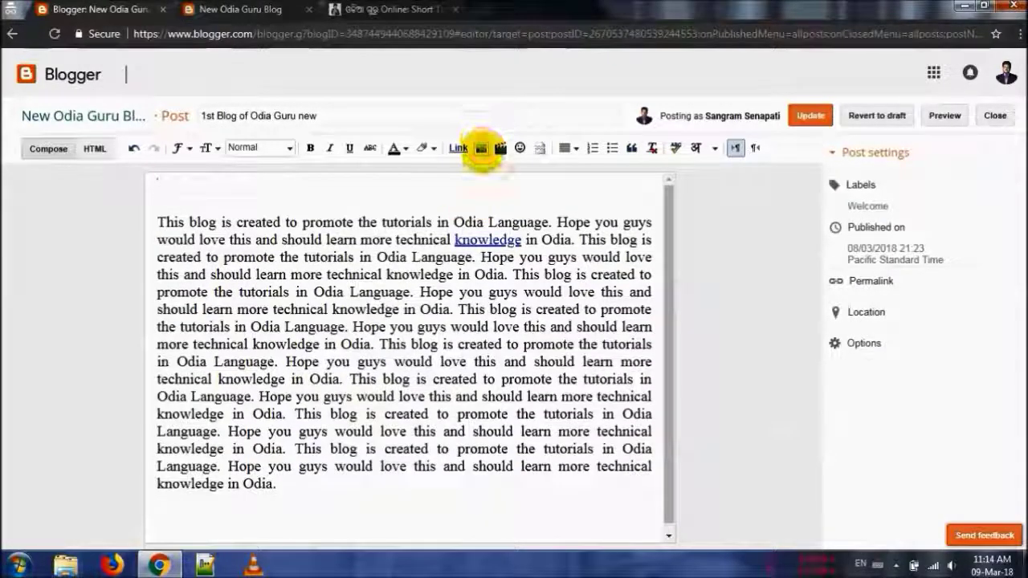
Upload the image 20170729_091148 from the Desktop and insert it above the post's text.
left_click(481, 150)
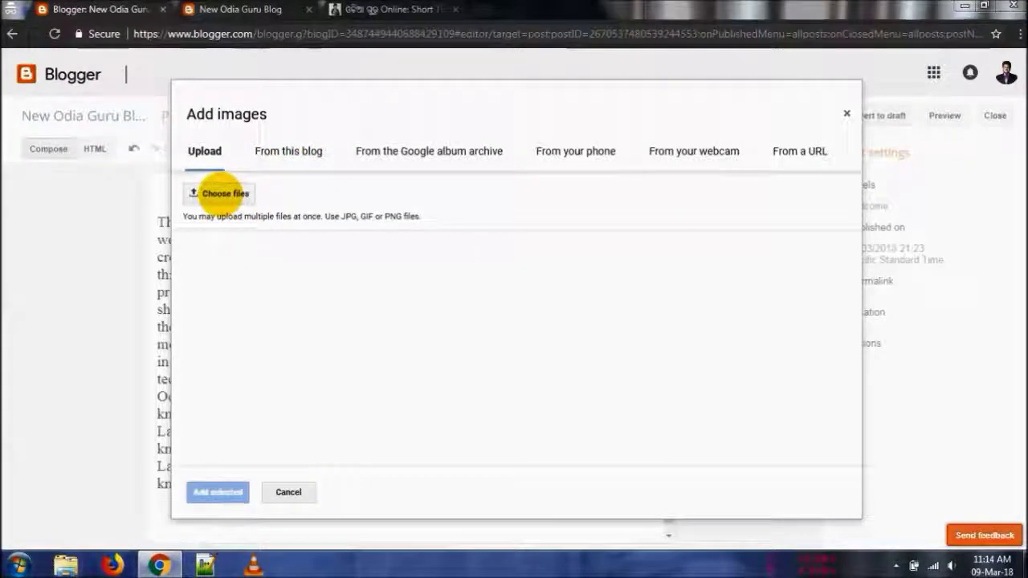
left_click(220, 193)
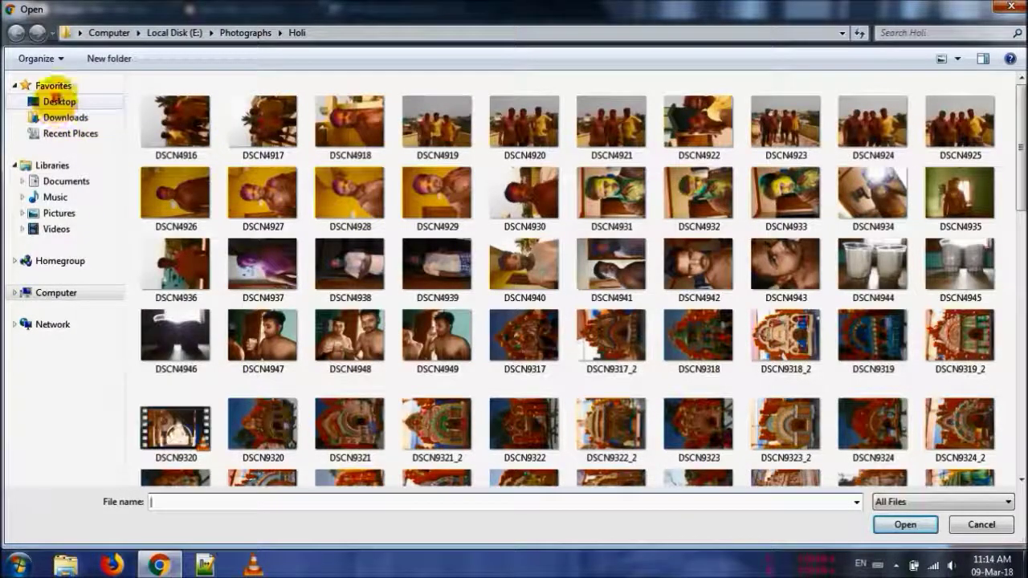
left_click(56, 96)
key("Down")
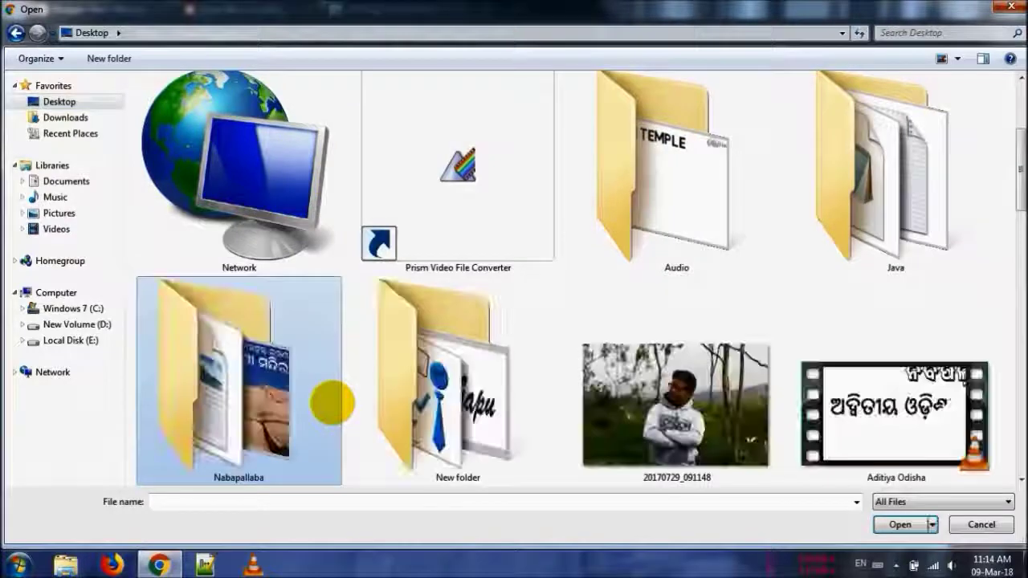
key("Down")
key("Right")
key("Right")
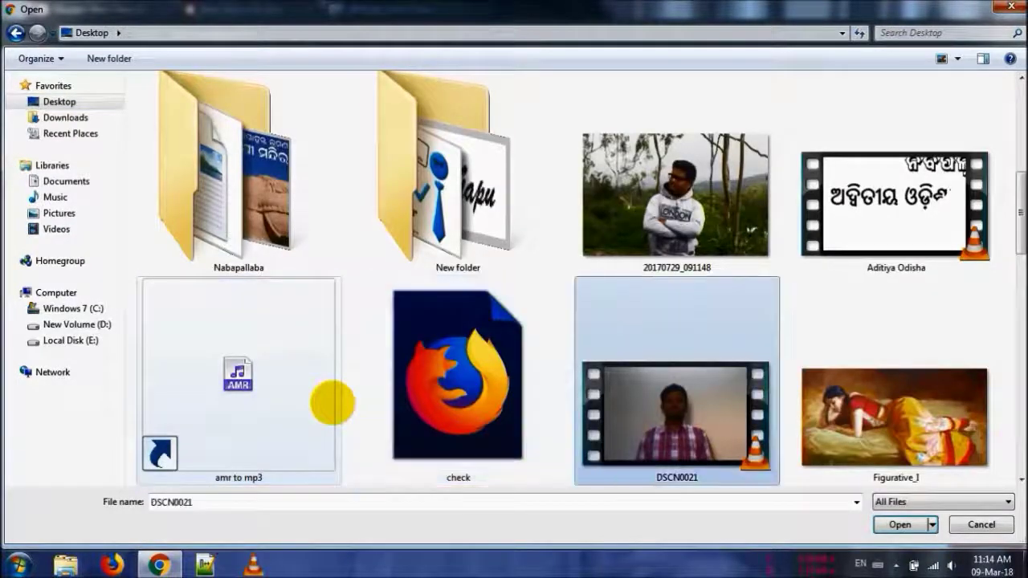
key("Up")
key("Return")
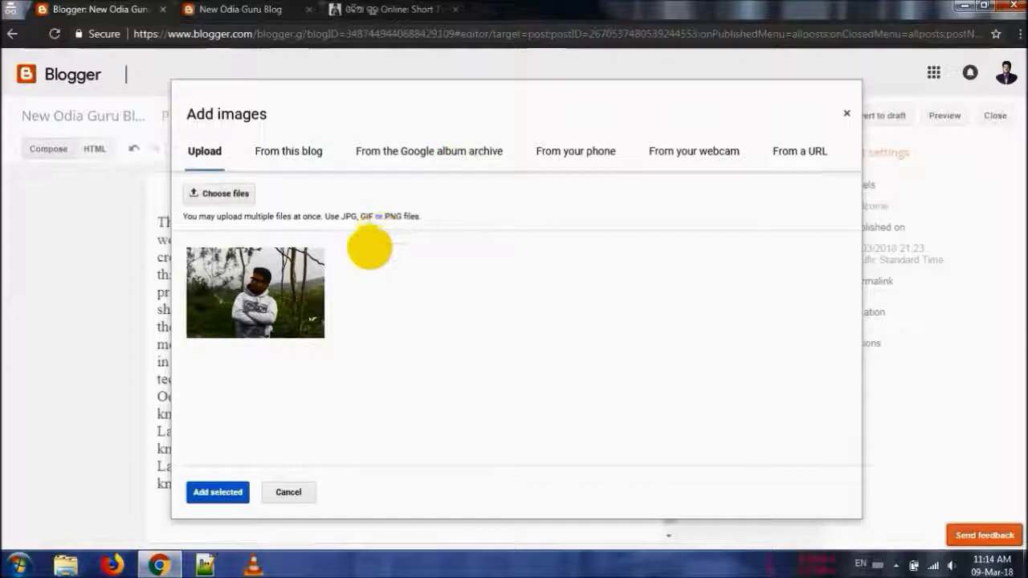
left_click(293, 281)
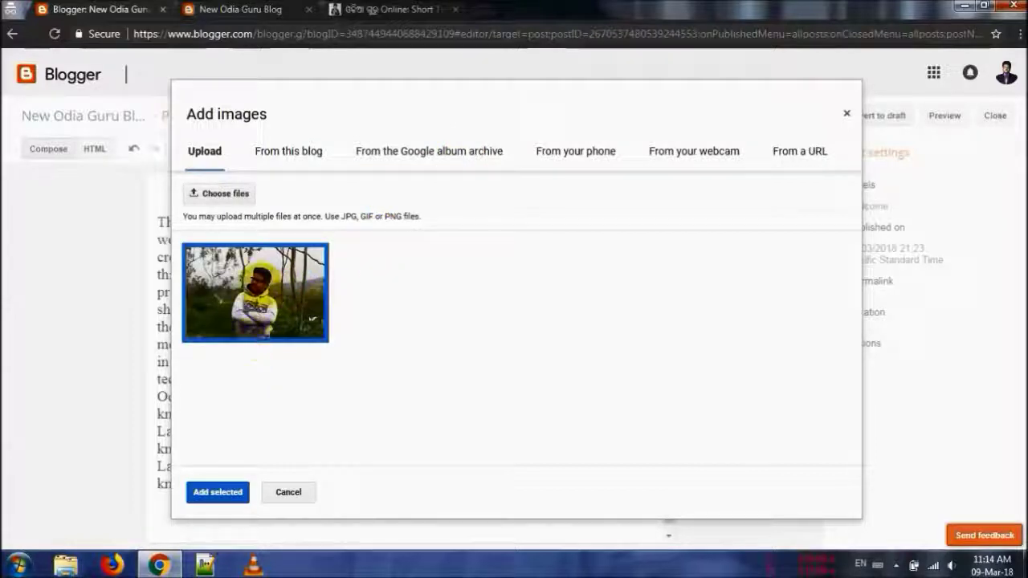
left_click(217, 492)
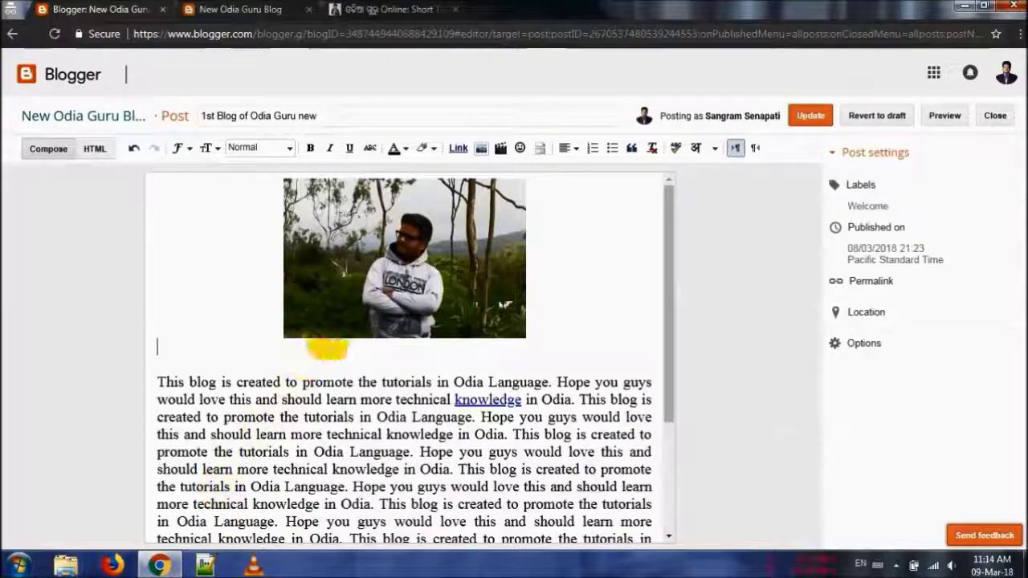
Try the inserted image at Small, Medium, Original size and Large, and set it to X-Large.
left_click(349, 298)
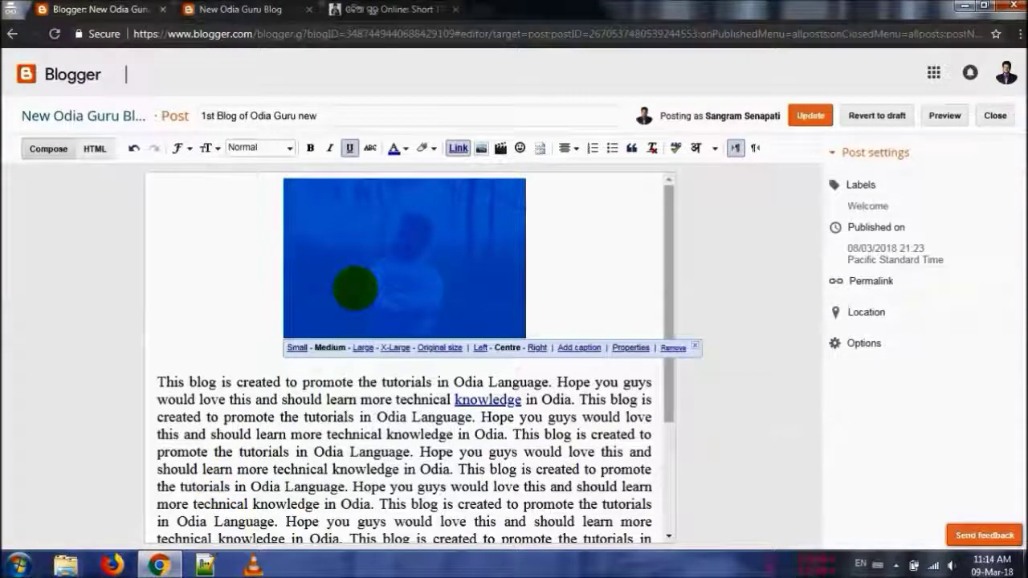
left_click(297, 347)
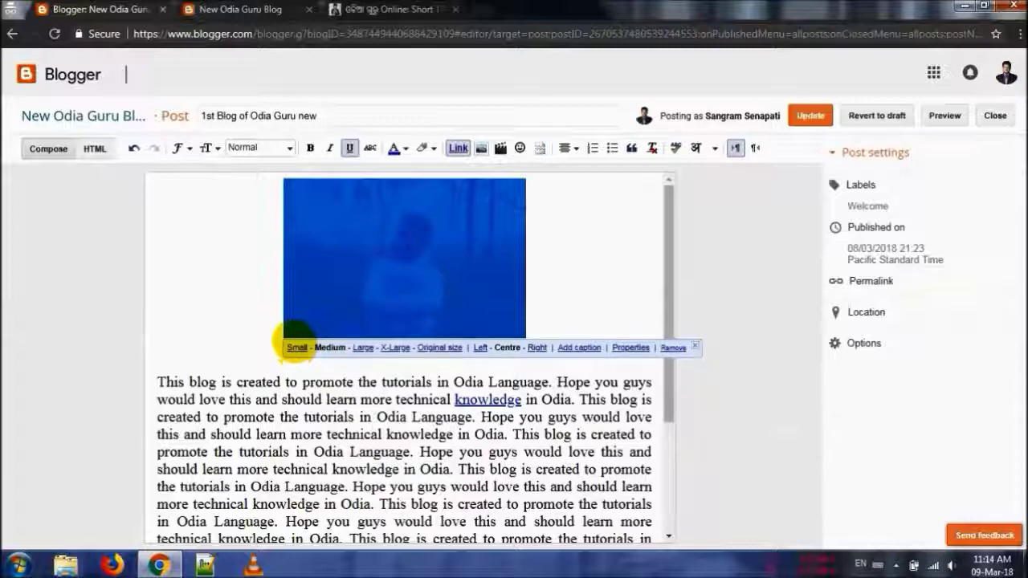
left_click(296, 347)
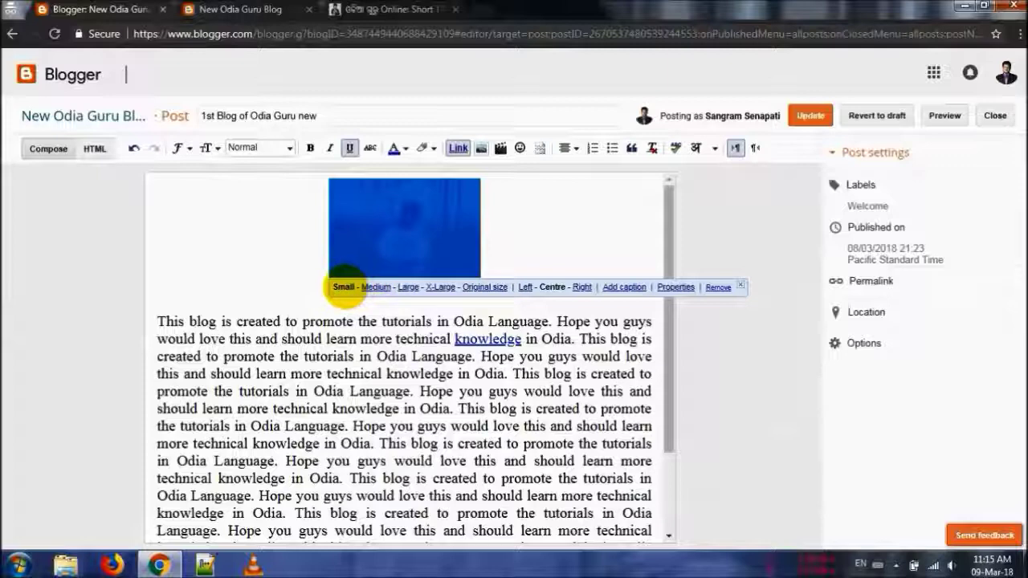
left_click(372, 286)
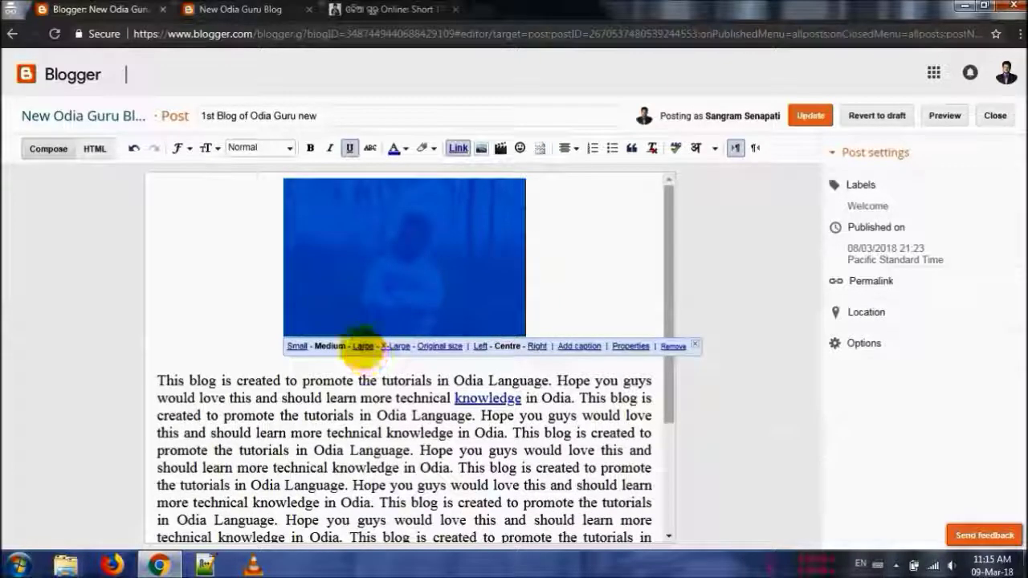
left_click(364, 346)
left_click(365, 387)
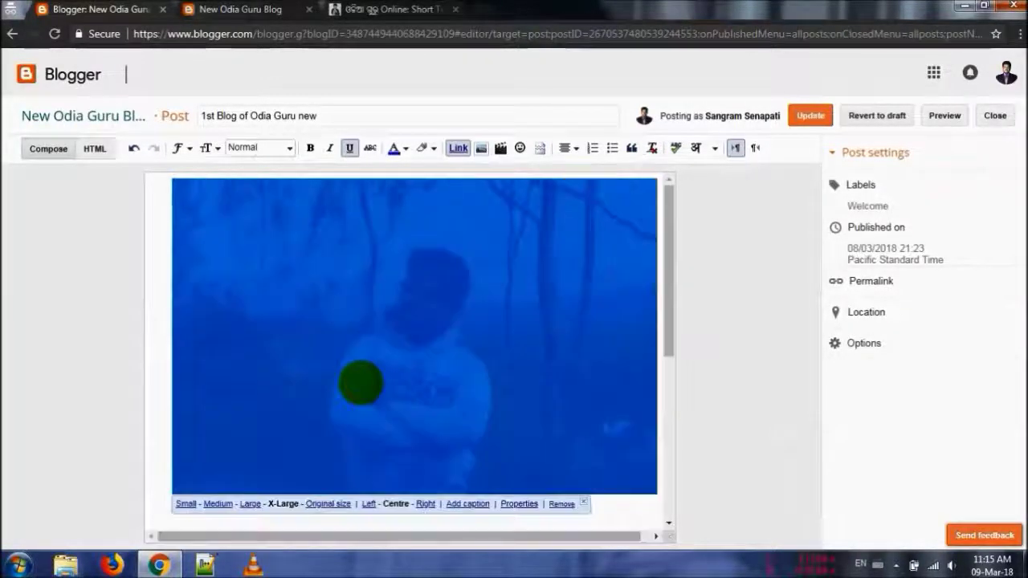
left_click(327, 504)
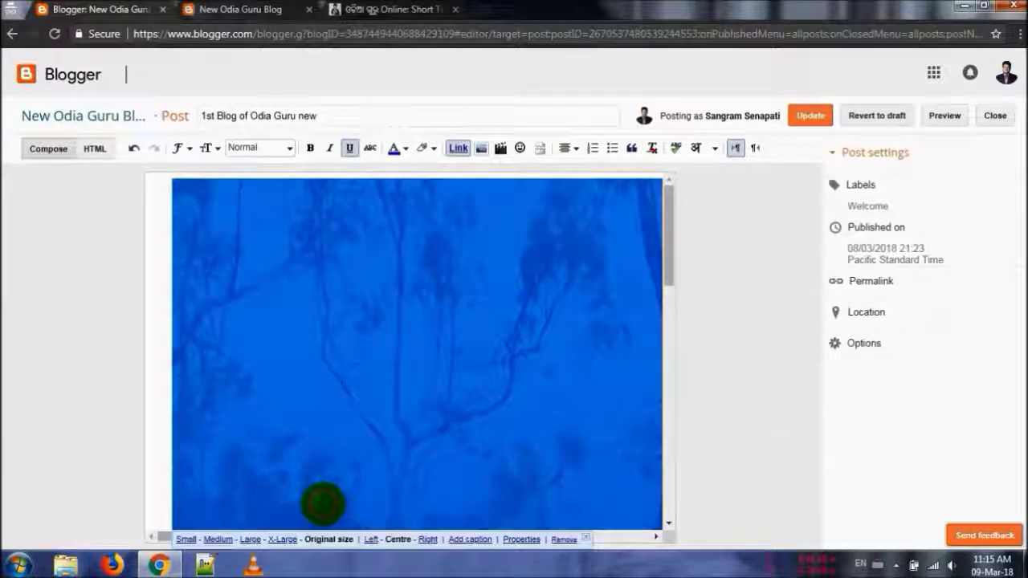
left_click(249, 539)
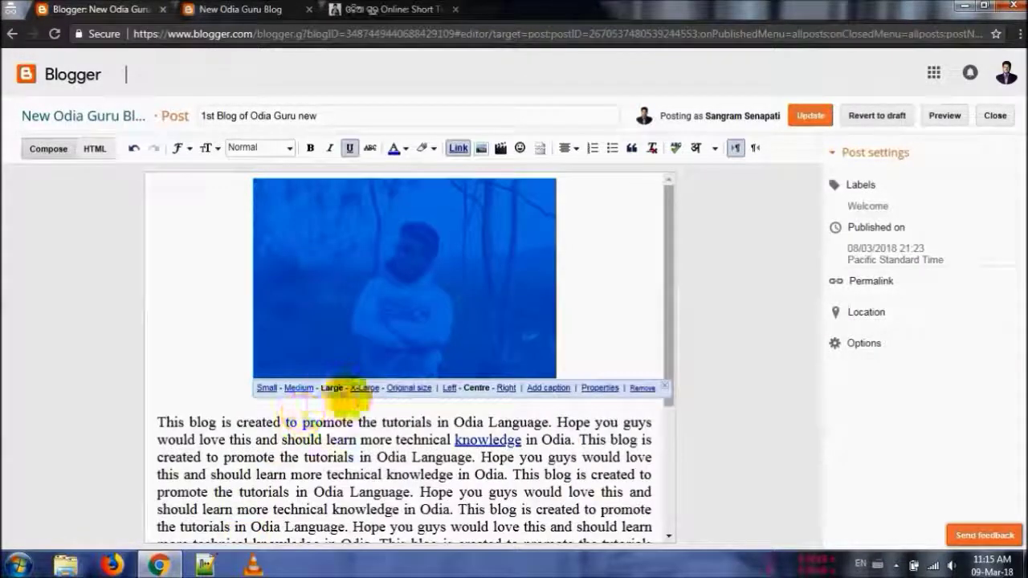
left_click(365, 388)
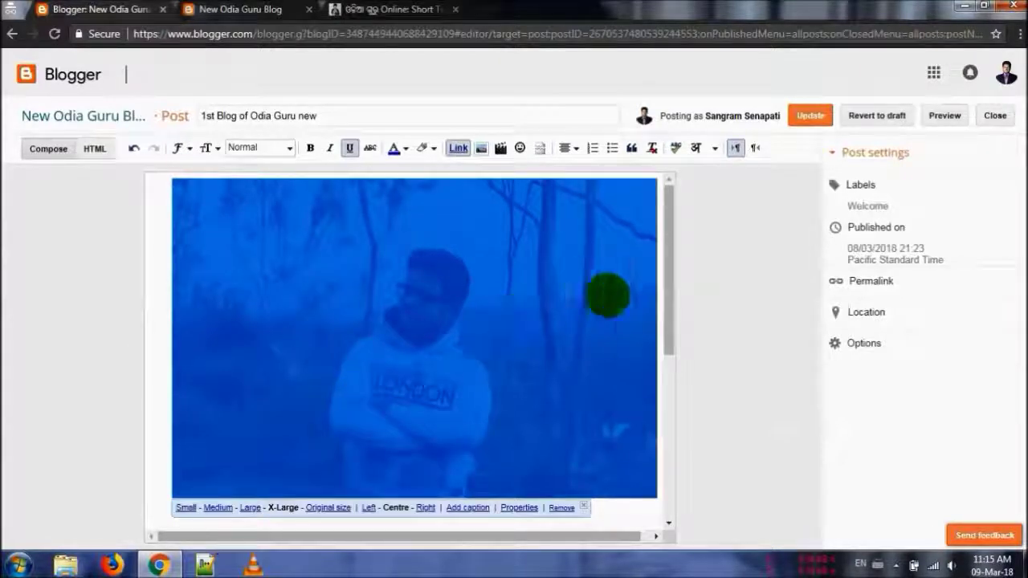
scroll(667, 298, "down", 1)
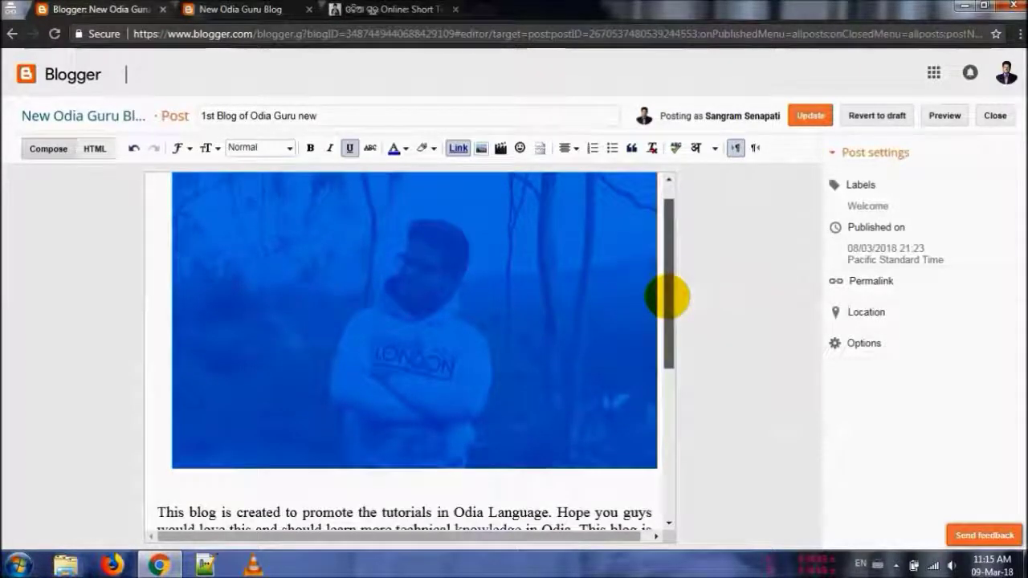
Try aligning the inserted image to the left, and return it to centre alignment.
mouse_move(375, 361)
left_mouse_down()
mouse_move(313, 452)
mouse_move(337, 366)
left_mouse_up()
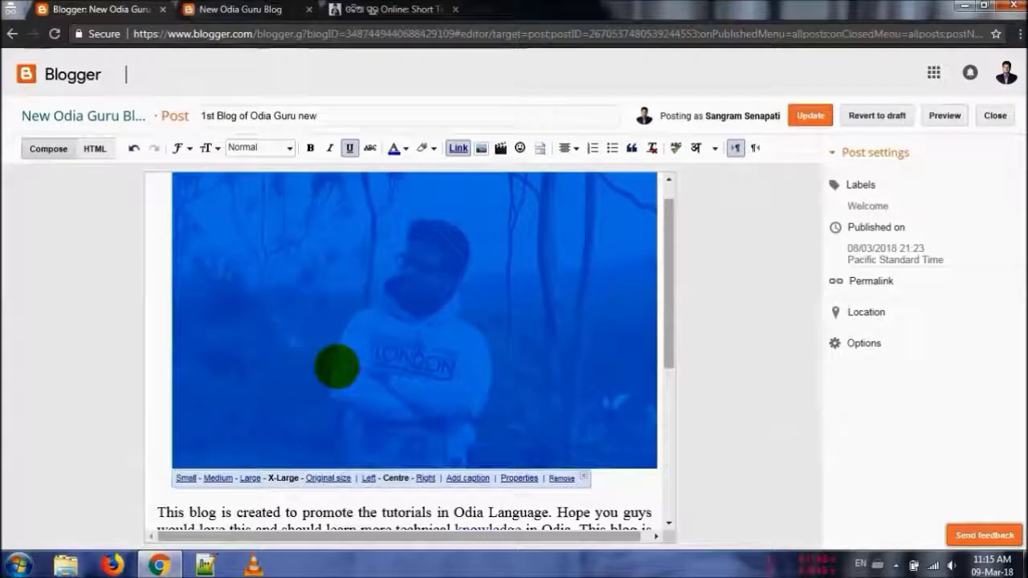
left_click(357, 478)
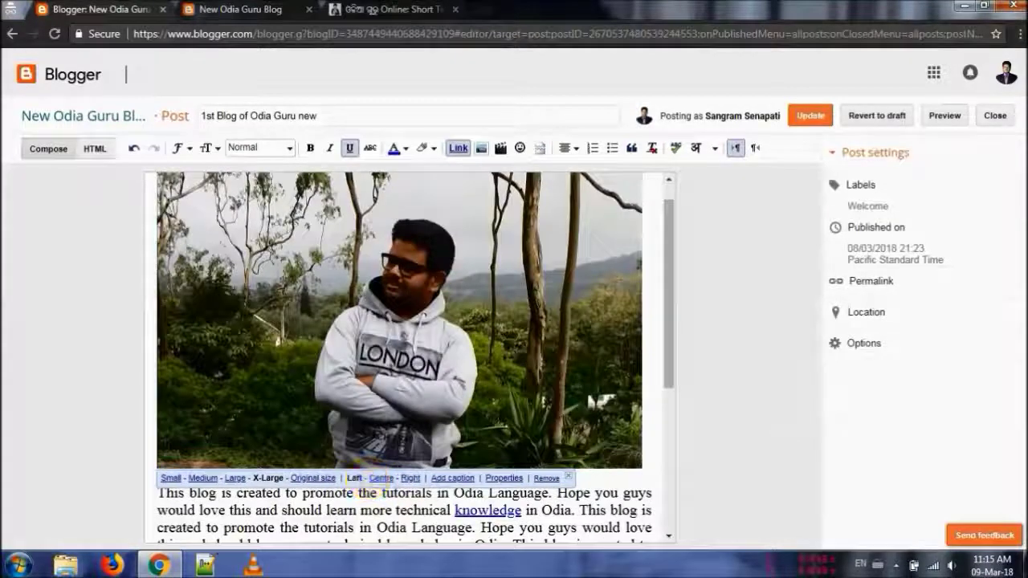
left_click(389, 479)
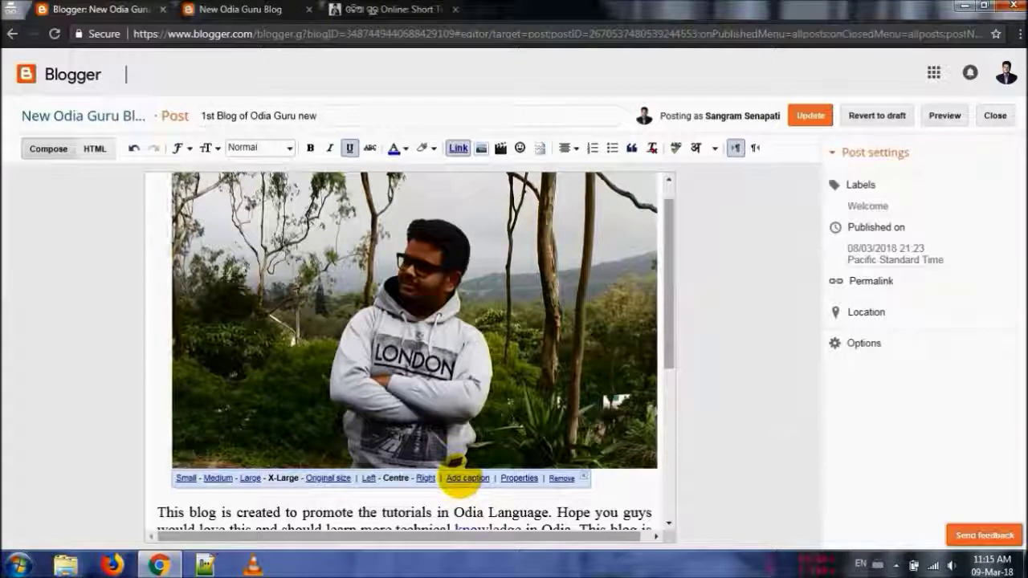
Add a caption under the image naming the person in the photo, and remove the caption again.
left_click(464, 478)
left_click(457, 459)
left_click(456, 459)
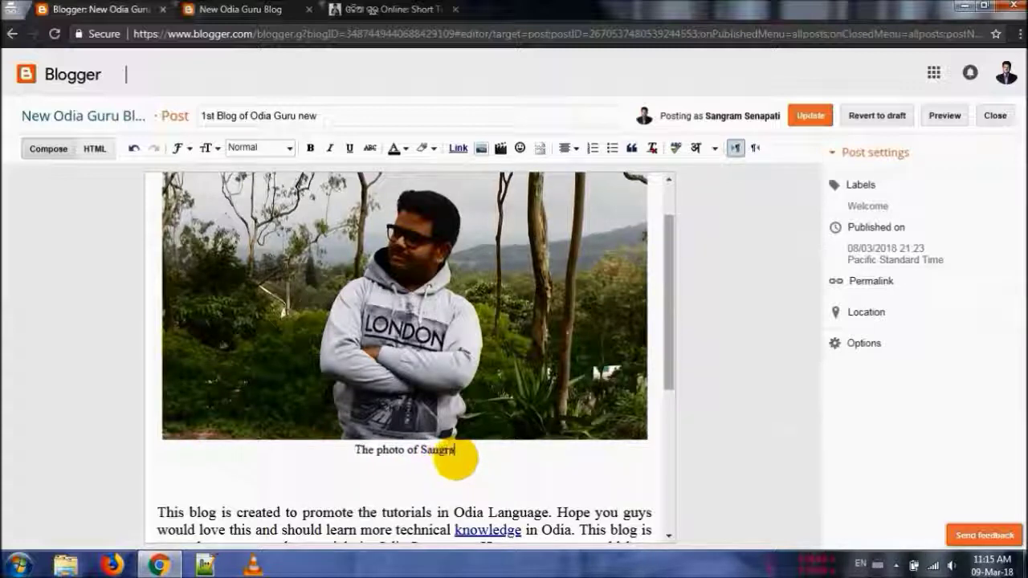
key("BackSpace")
type(".")
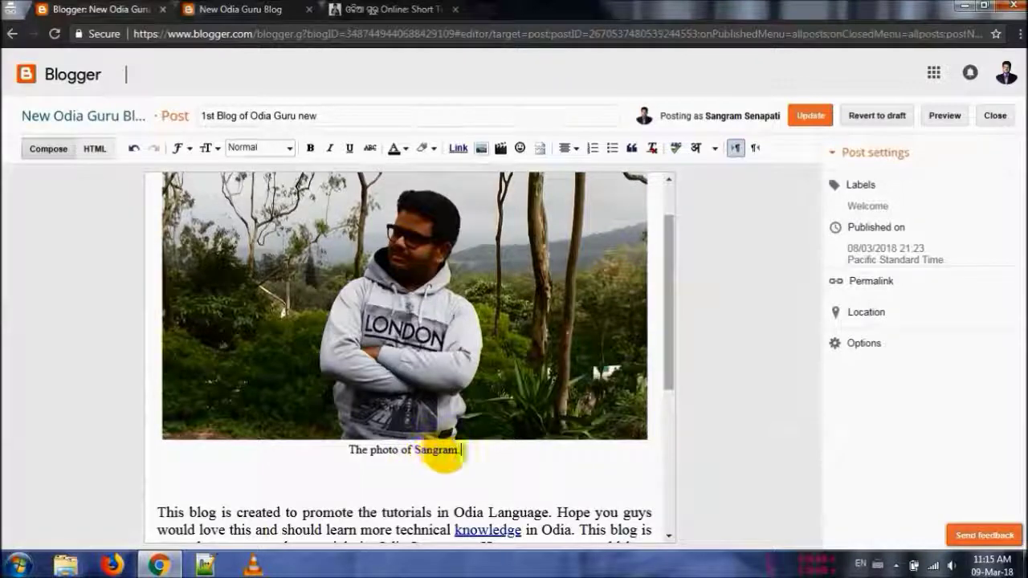
left_click_drag(451, 449, 480, 200)
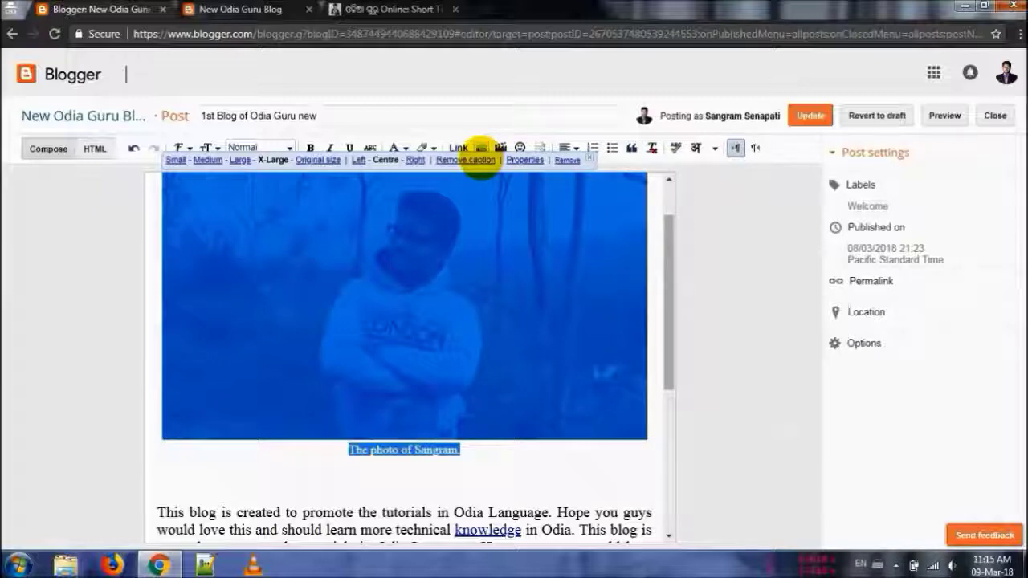
left_click(479, 159)
Set the image's title text to the person's first name and its ALT text to "Photo of" plus that name.
left_click(498, 241)
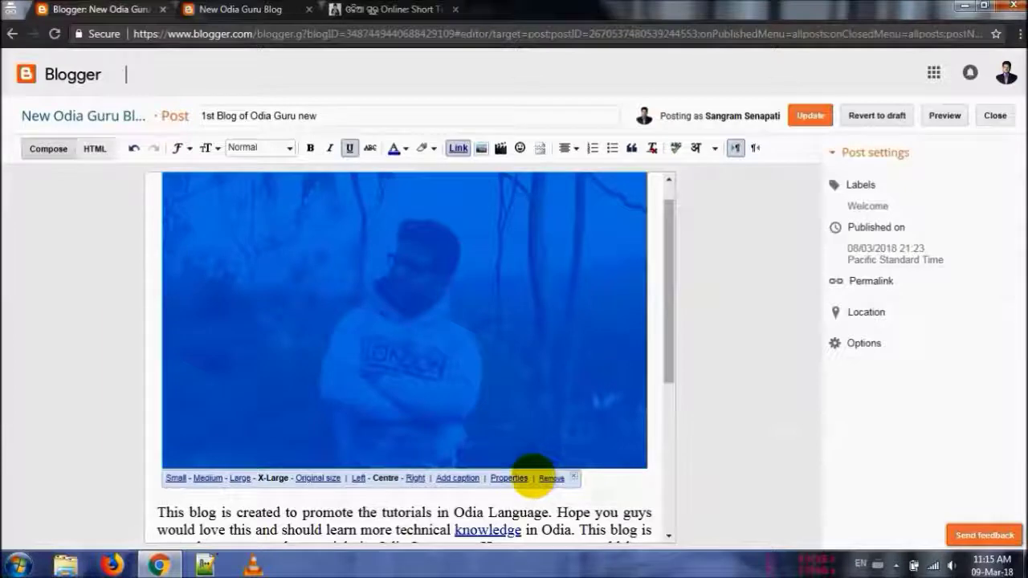
left_click(512, 478)
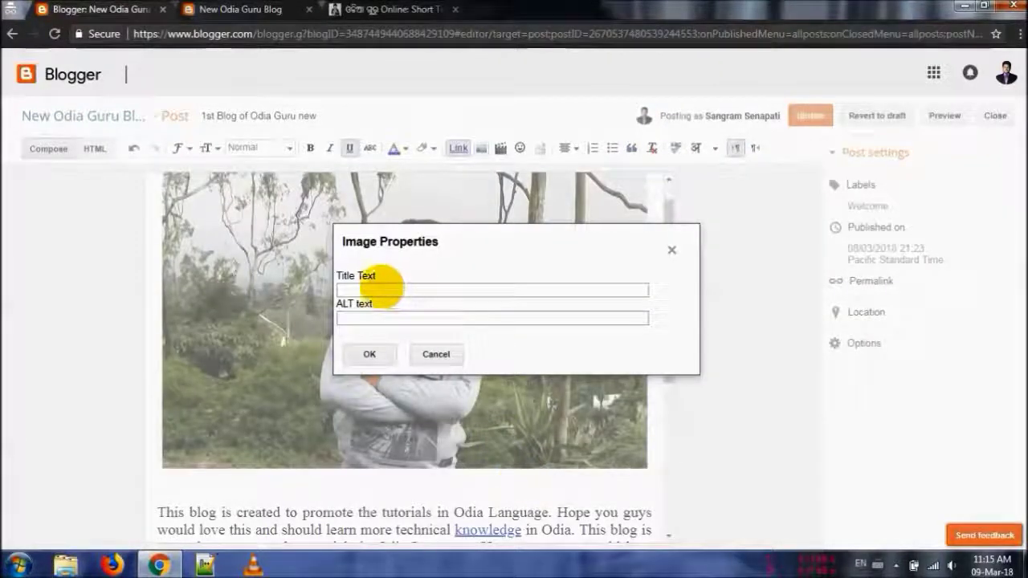
left_click(384, 290)
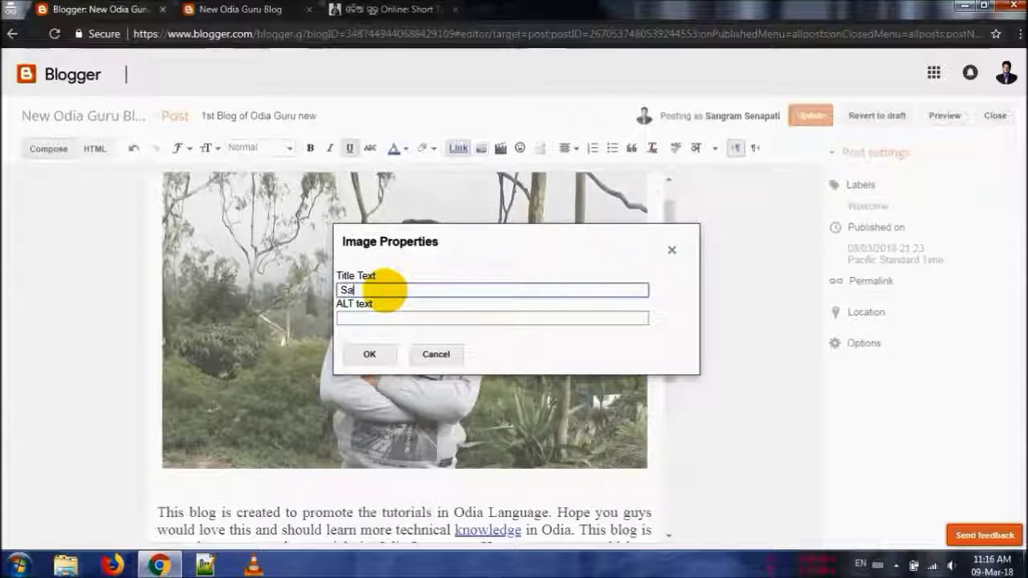
type("m")
key("Tab")
type("Photo")
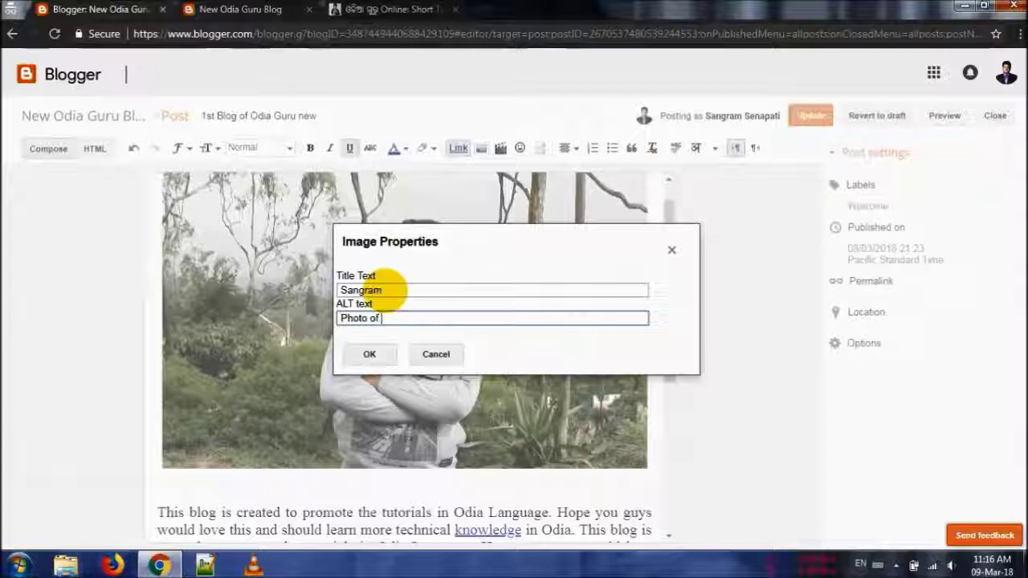
left_click(386, 289)
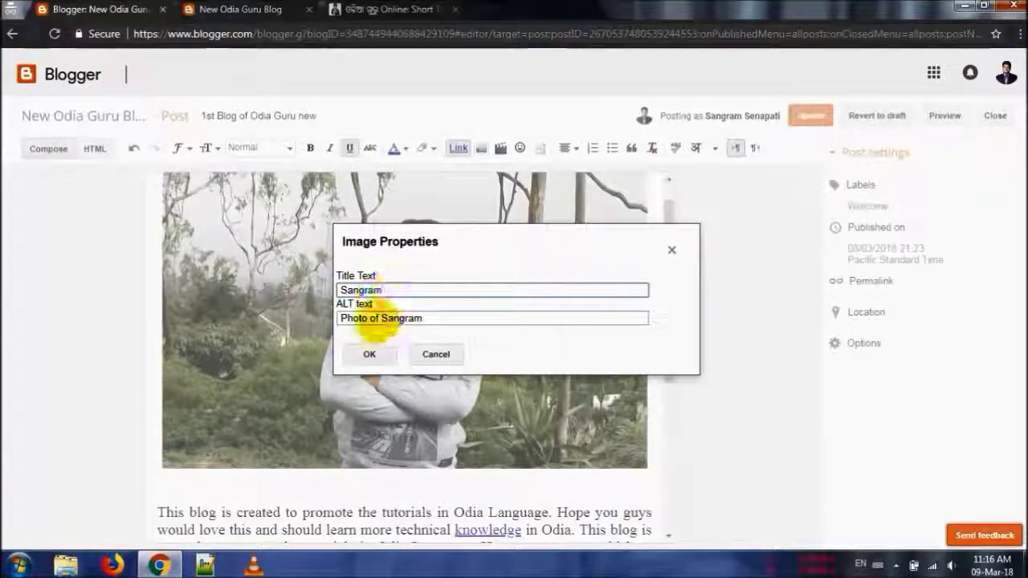
left_click(369, 354)
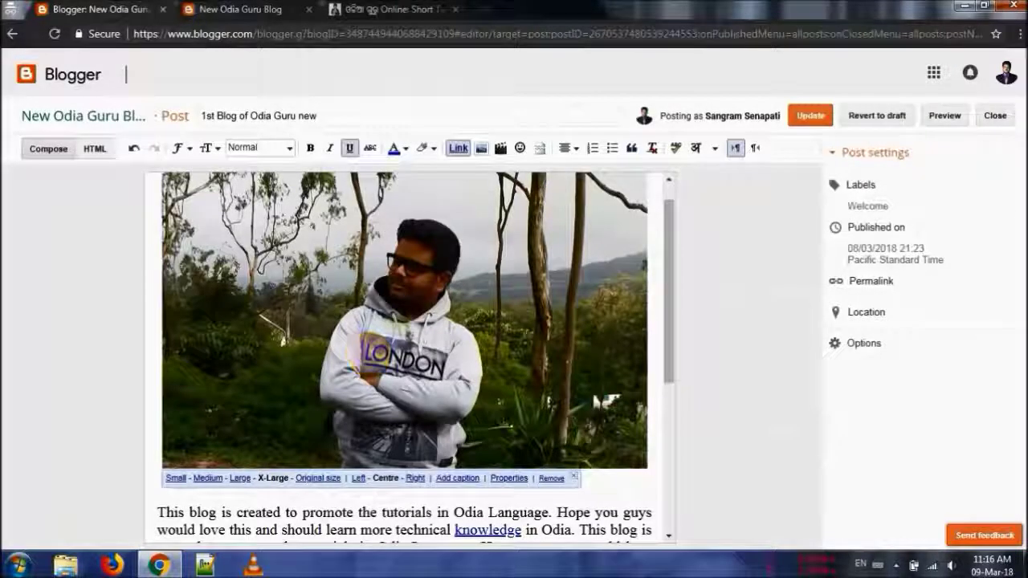
Update the post and view the published "1st Blog of Odia Guru new" page on the blog.
scroll(660, 240, "up", 1)
left_click_drag(661, 294, 665, 353)
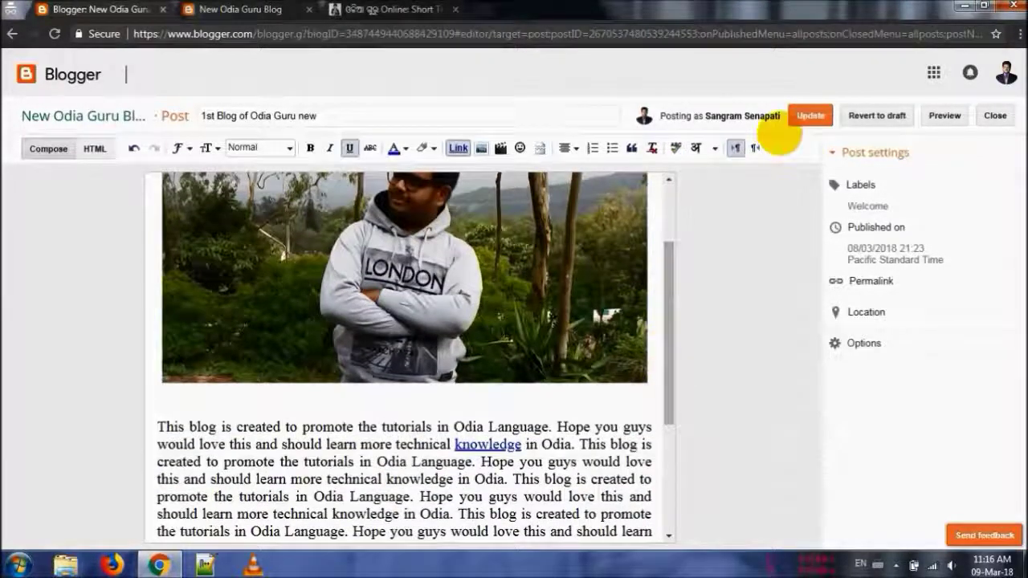
left_click(807, 115)
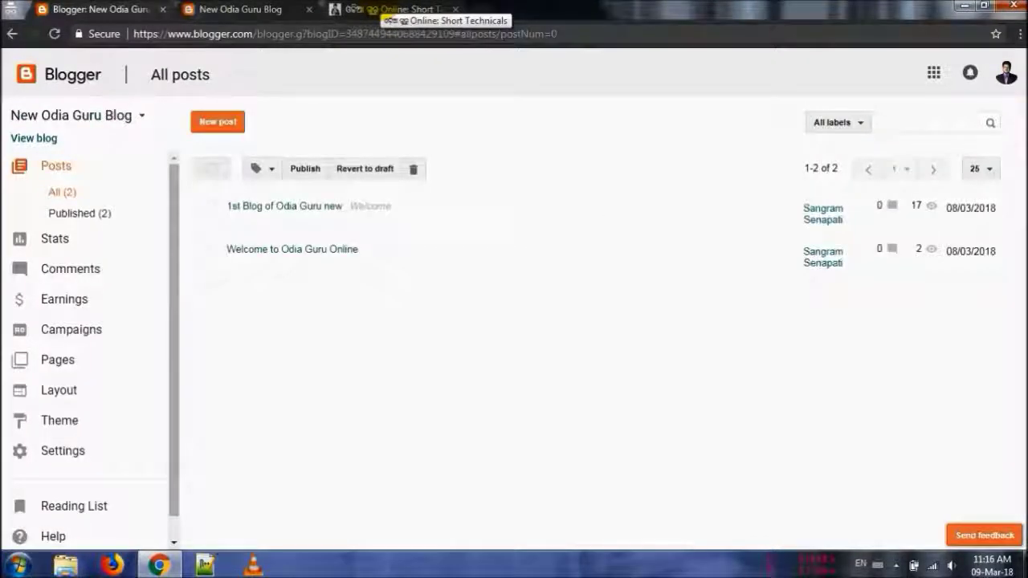
left_click(382, 8)
left_click(241, 9)
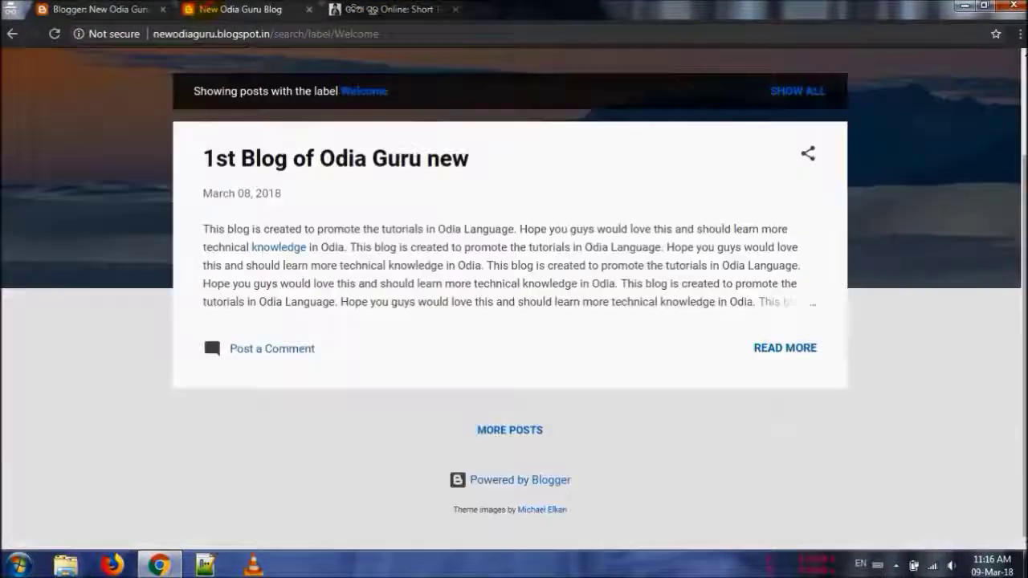
left_click(273, 157)
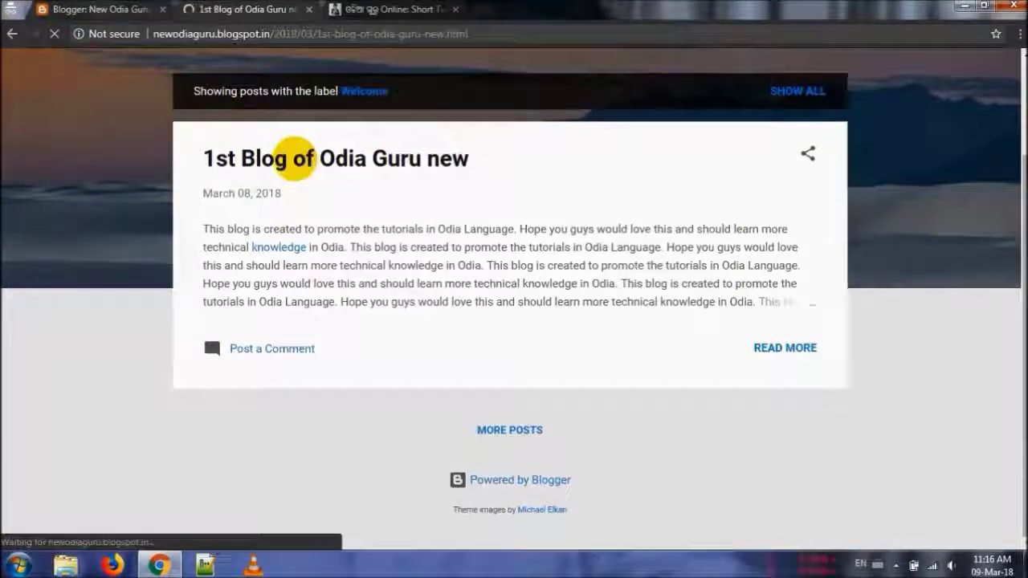
scroll(295, 158, "down", 3)
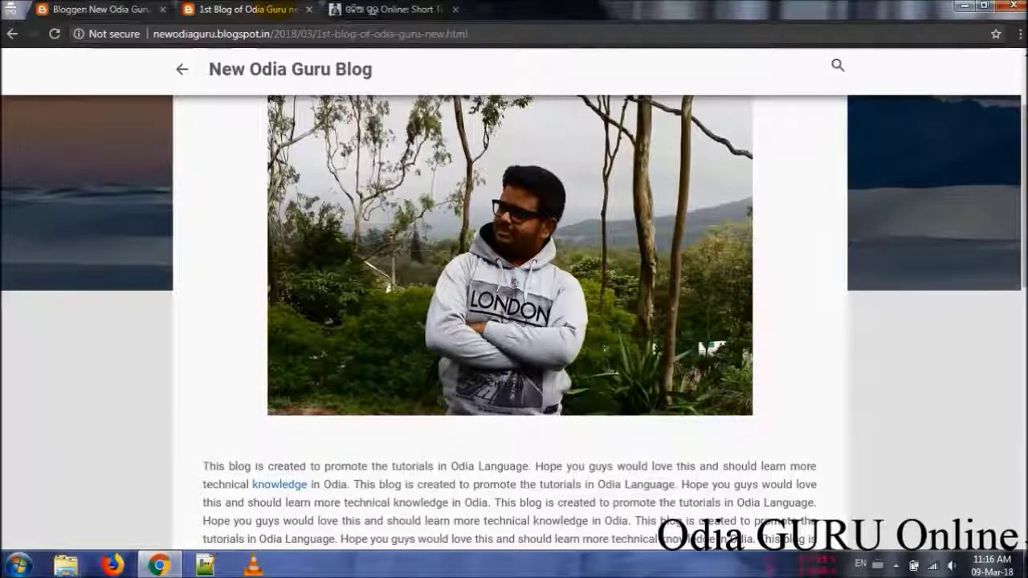
Remove the image from the post "1st Blog of Odia Guru new", publish the update and reload its public page.
key("ctrl+shift+Tab")
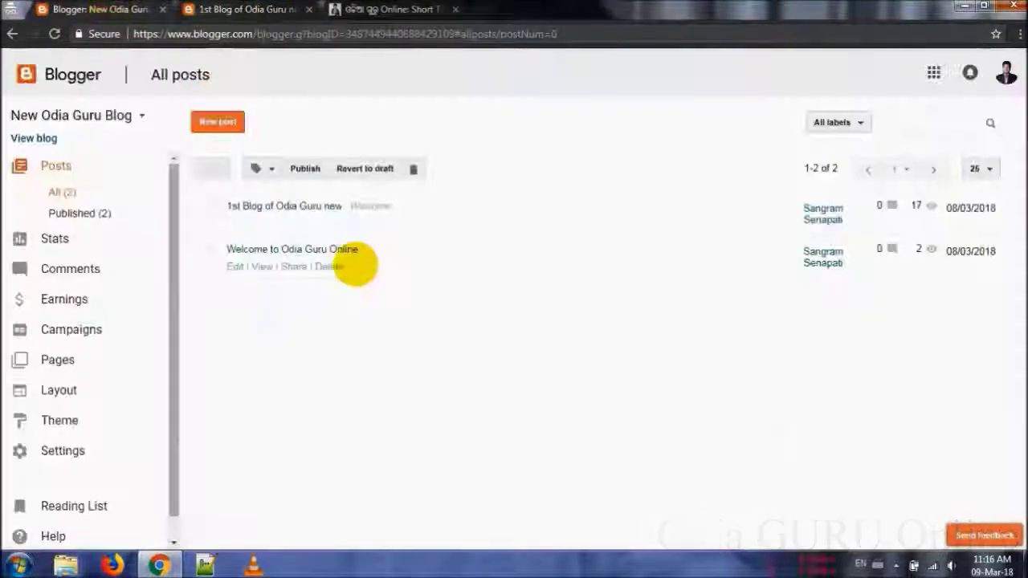
left_click(239, 224)
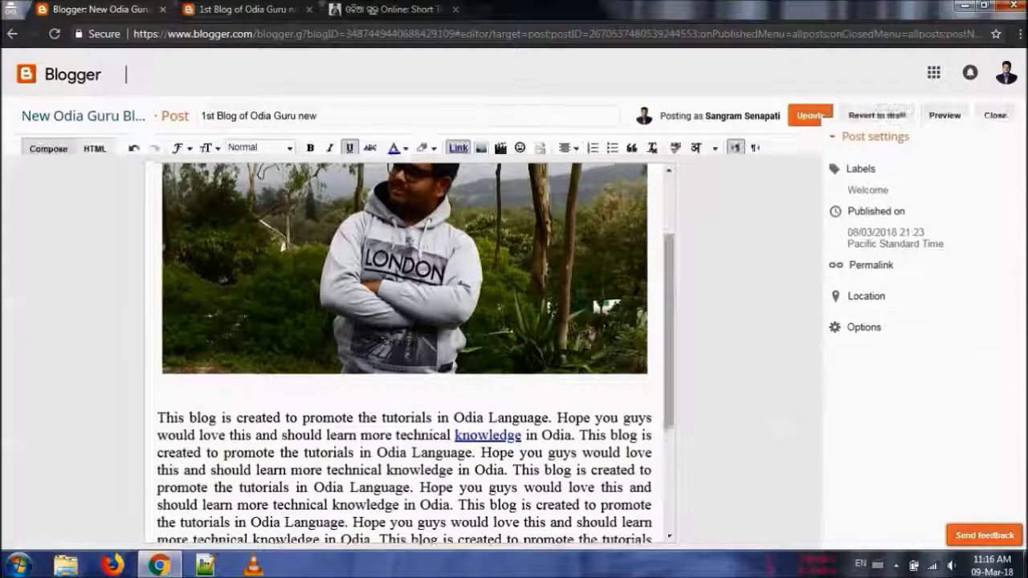
left_click(470, 253)
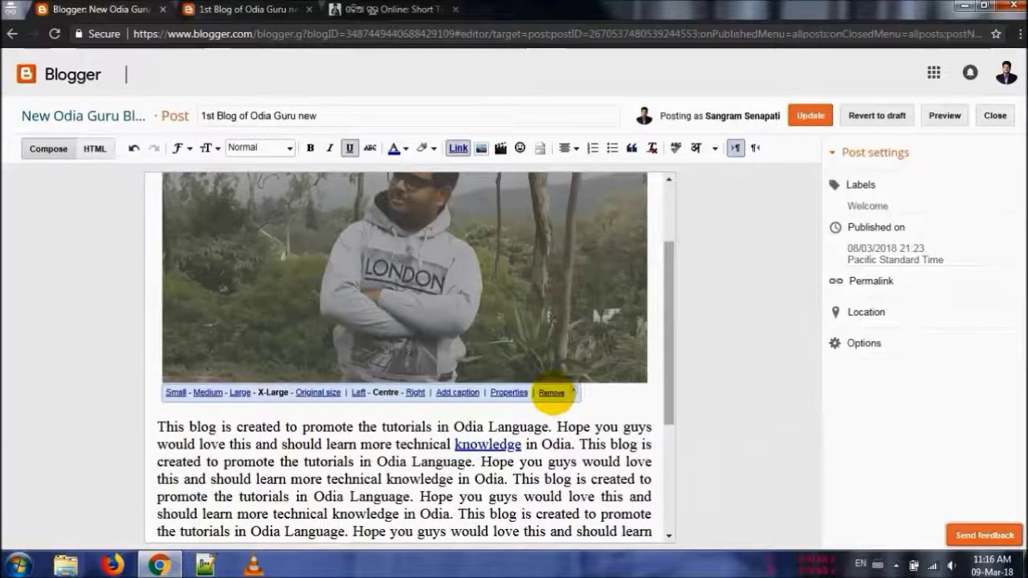
left_click(551, 392)
left_click(812, 115)
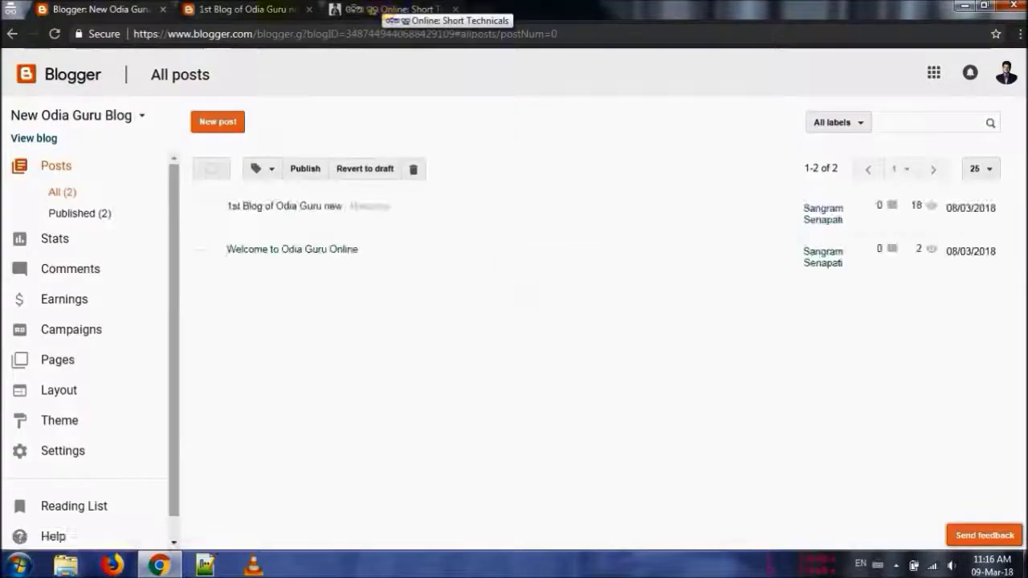
left_click(241, 9)
key("F5")
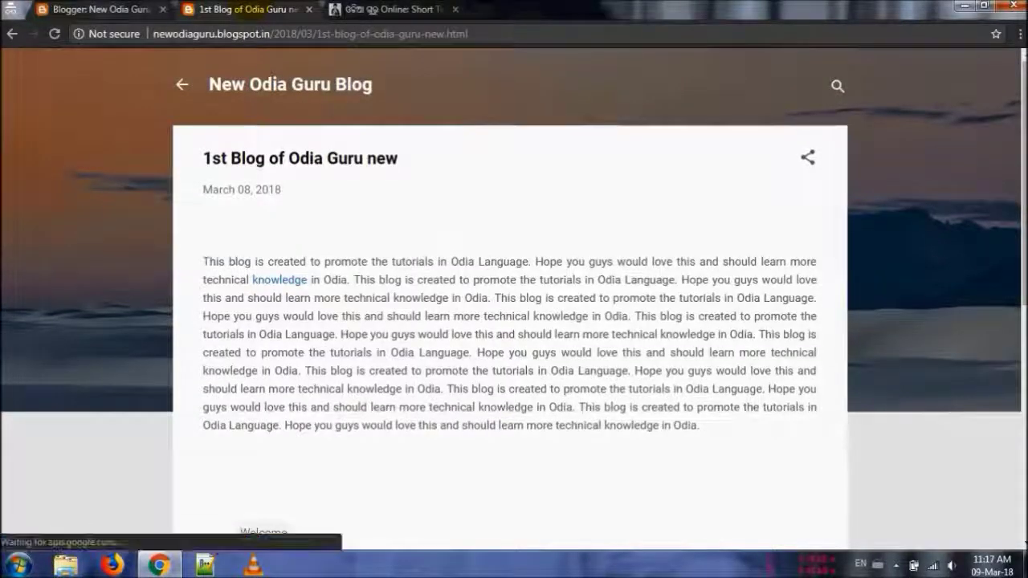
Reopen the post "1st Blog of Odia Guru new" for editing and delete the two blank lines above its first paragraph.
left_click(100, 8)
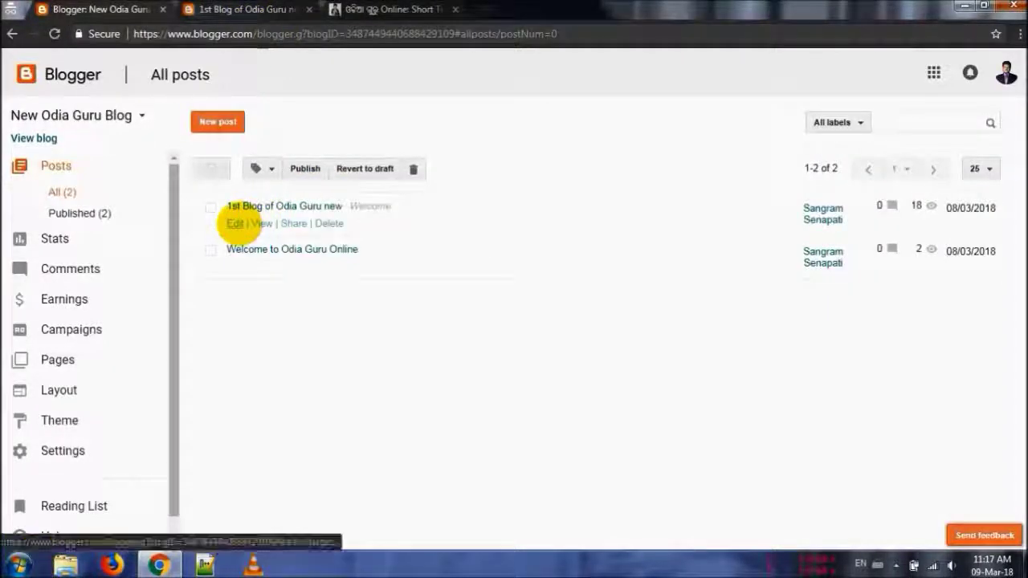
left_click(235, 224)
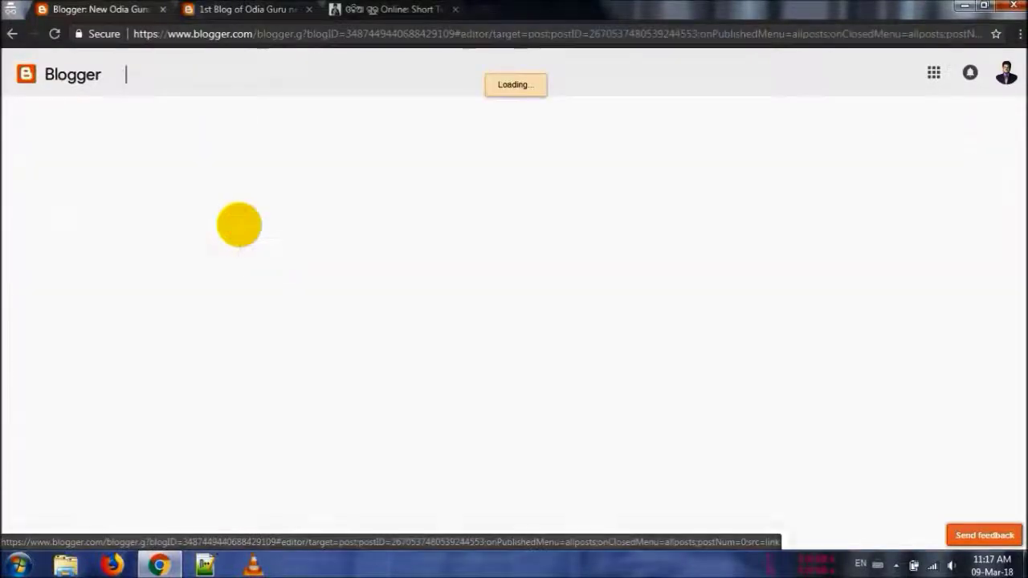
left_click(367, 232)
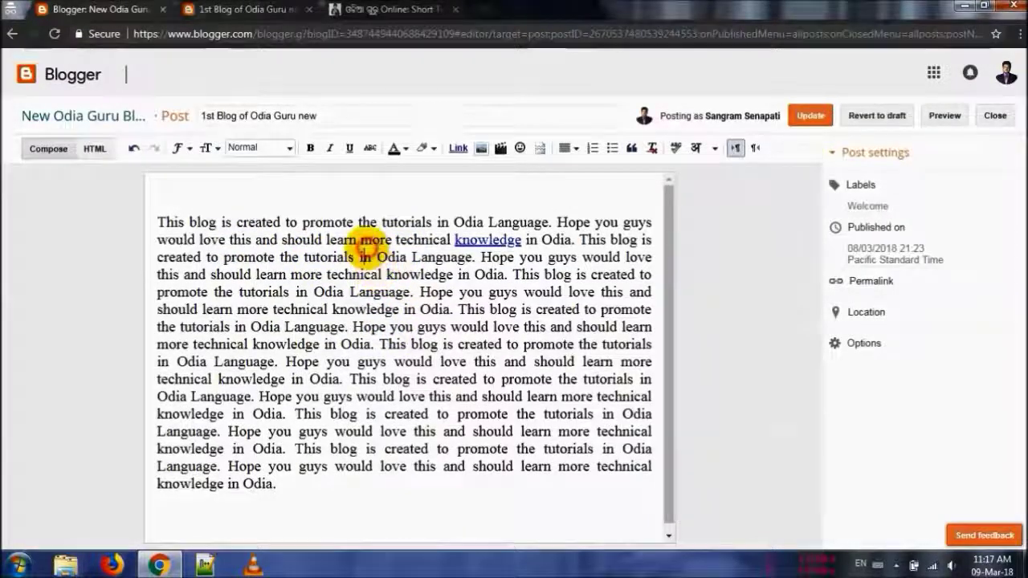
key("ctrl+a")
key("Right")
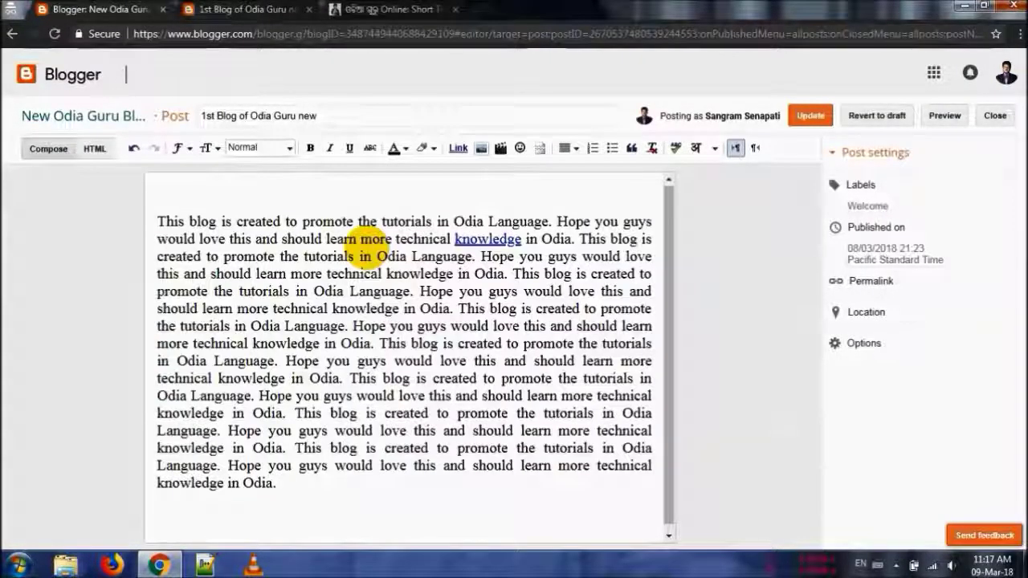
key("ctrl+a")
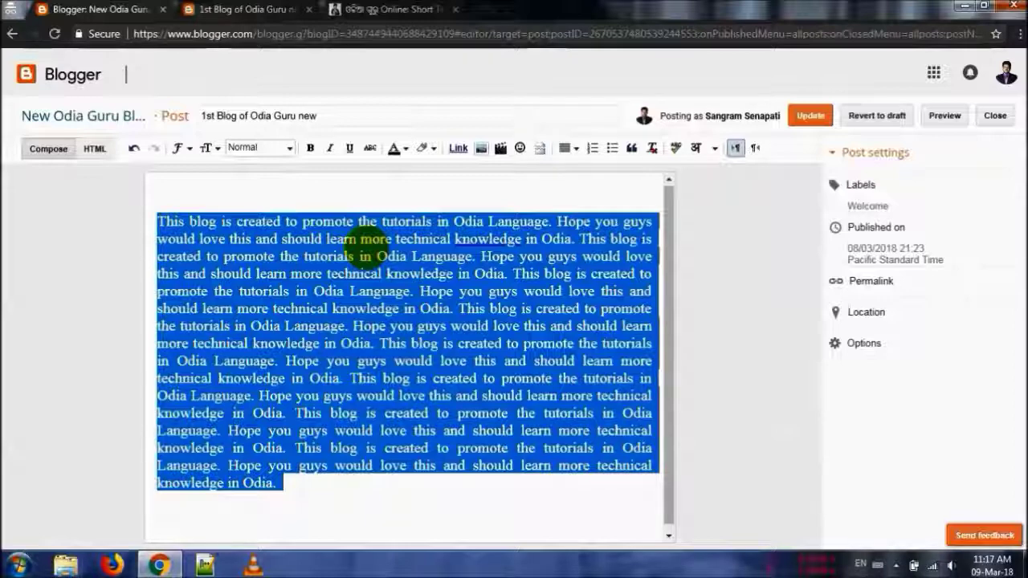
left_click(364, 253)
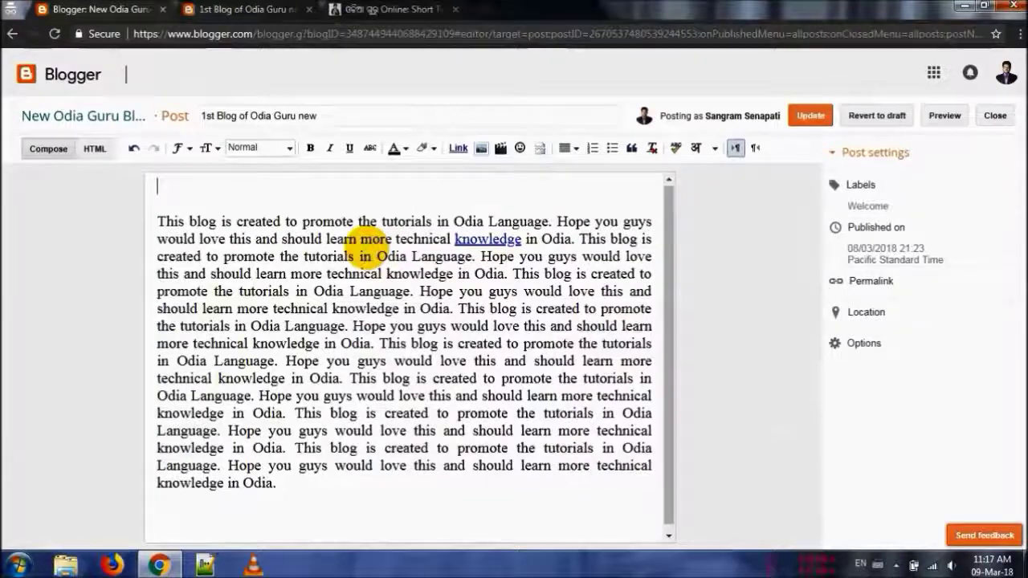
key("Delete")
key("Delete")
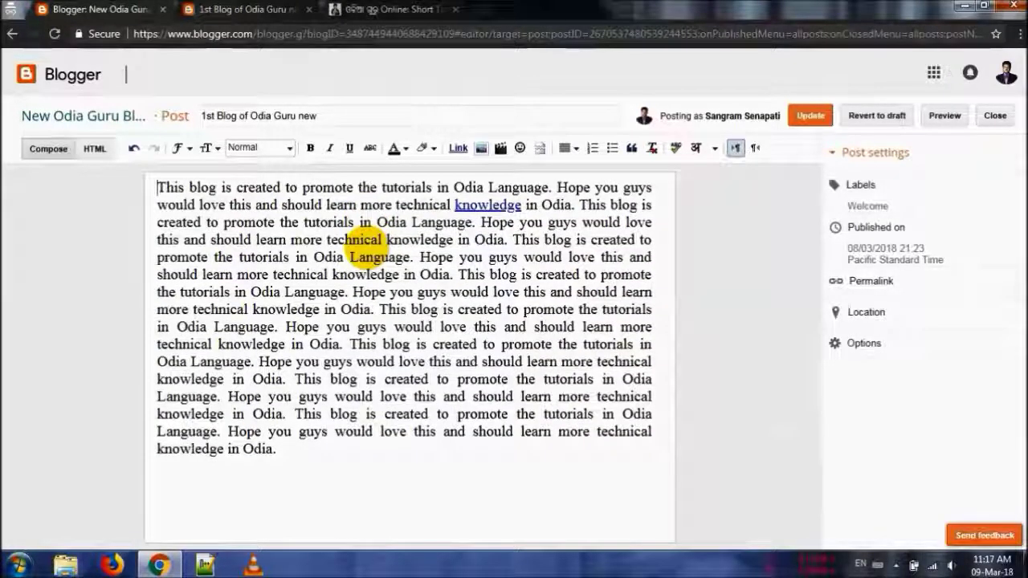
Look over the published post and the Odia Guru Online blog's Short Technicals posts, header and home page.
key("ctrl+Tab")
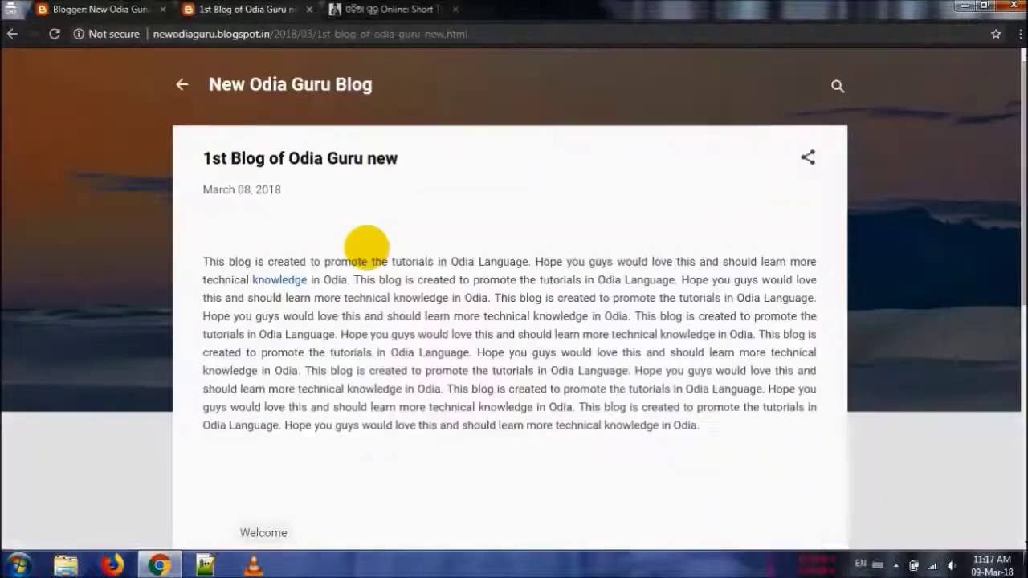
scroll(366, 247, "down", 2)
key("ctrl+Tab")
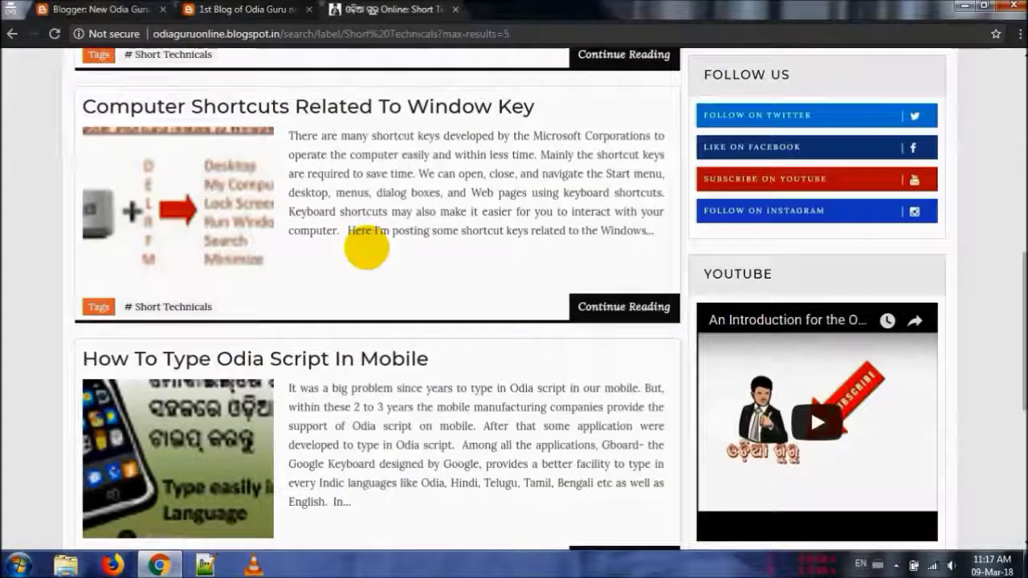
scroll(366, 249, "up", 7)
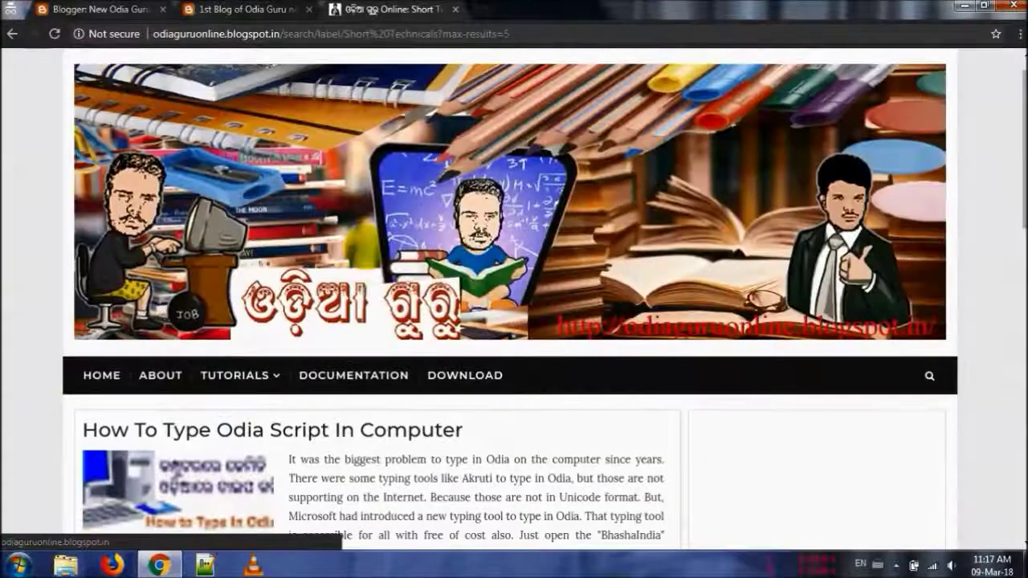
scroll(514, 298, "up", 1)
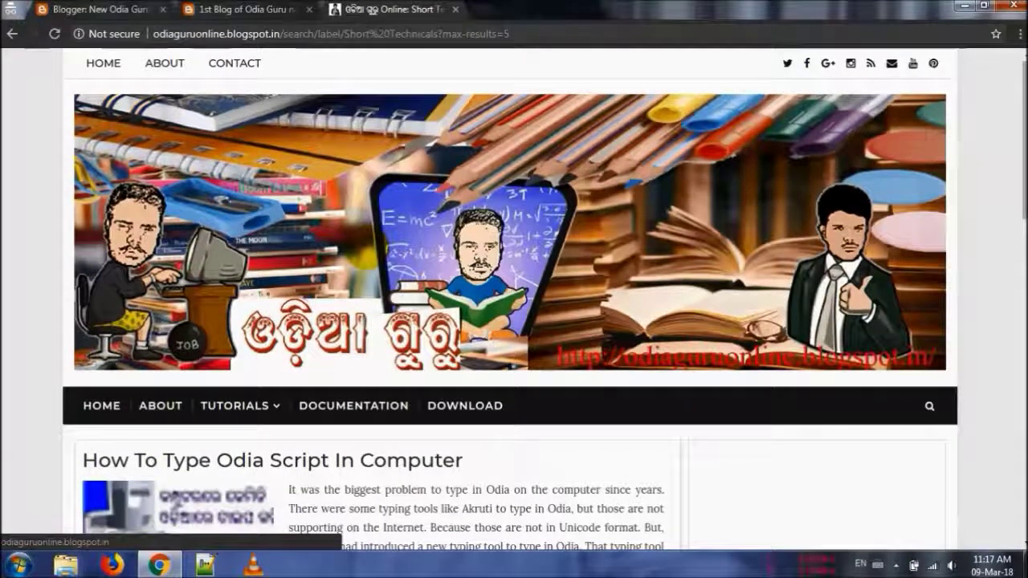
scroll(514, 297, "down", 3)
scroll(514, 297, "up", 3)
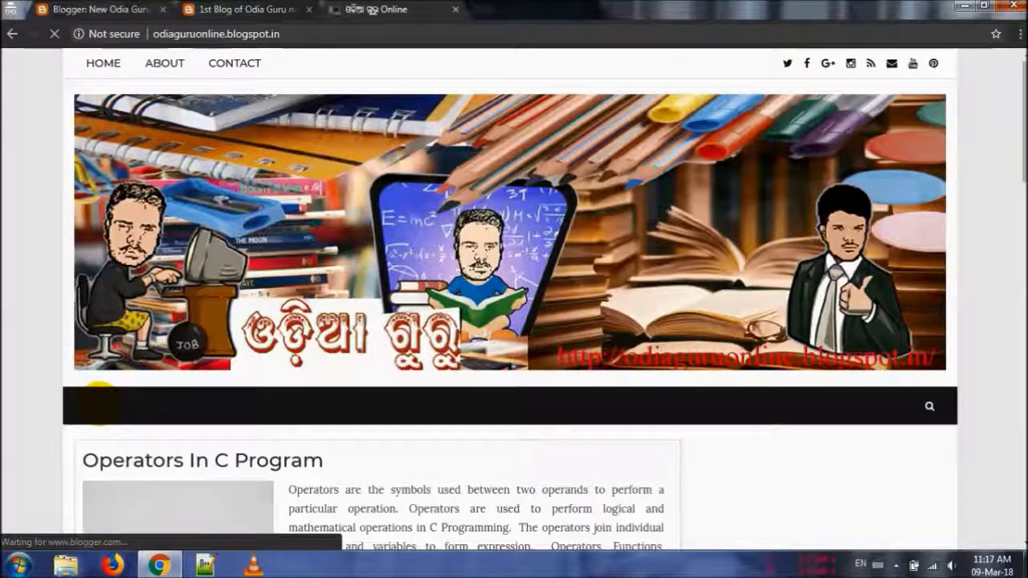
scroll(99, 401, "down", 1)
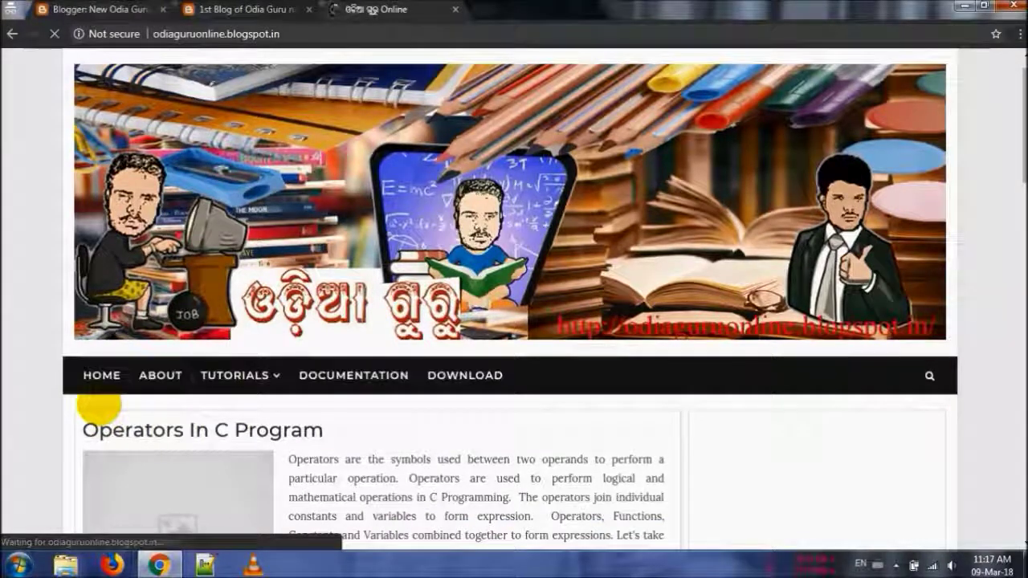
Open the About page of the Odia Guru Online blog and read through it down to the footer.
scroll(99, 405, "down", 3)
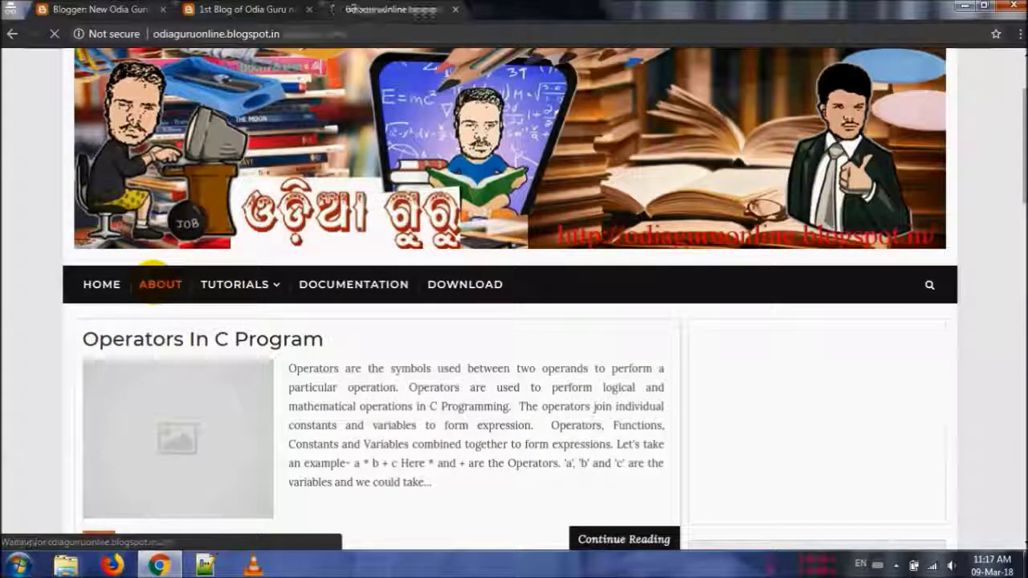
left_click(160, 285)
scroll(153, 283, "down", 5)
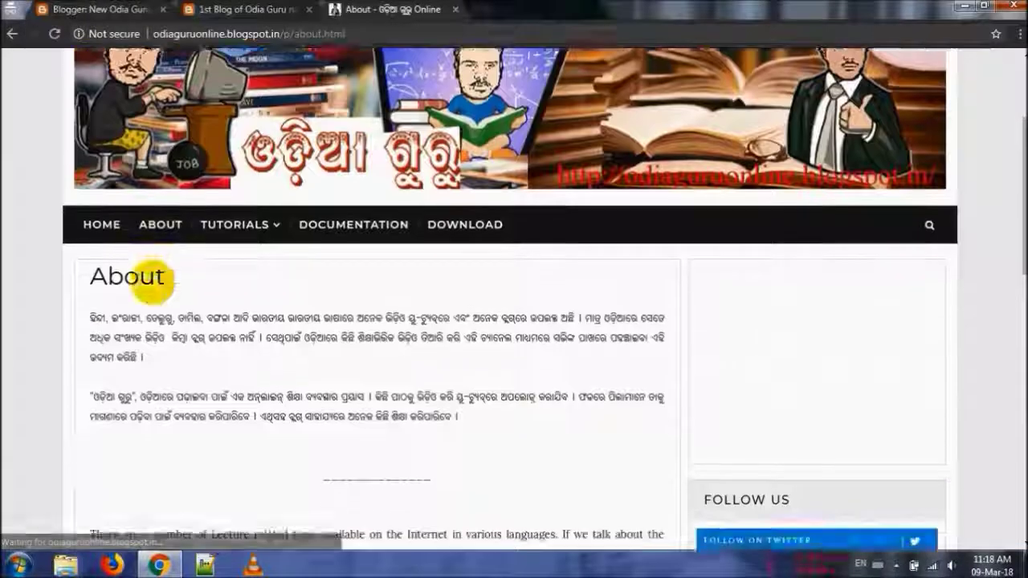
scroll(153, 283, "down", 3)
mouse_move(243, 128)
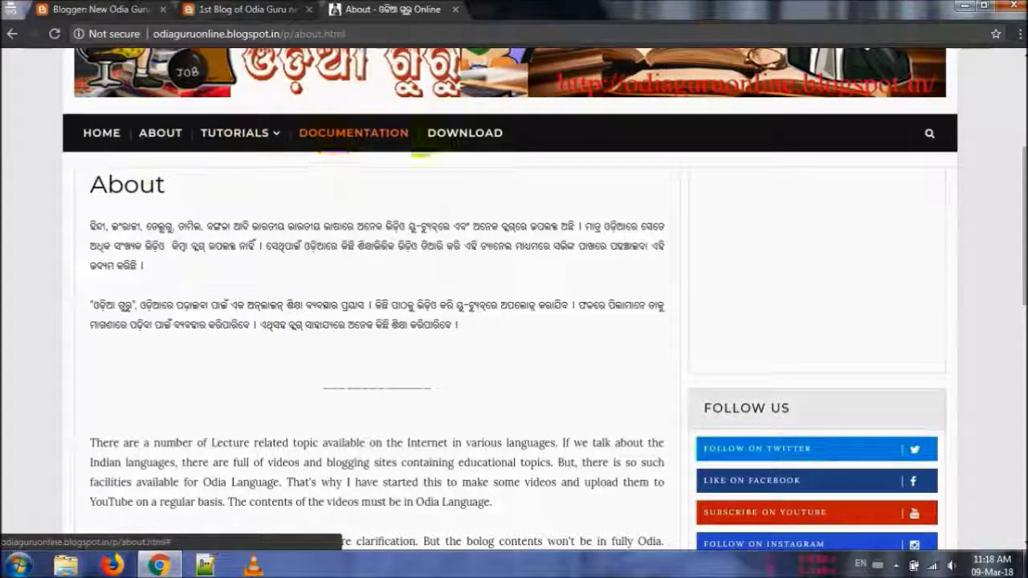
scroll(499, 245, "down", 1)
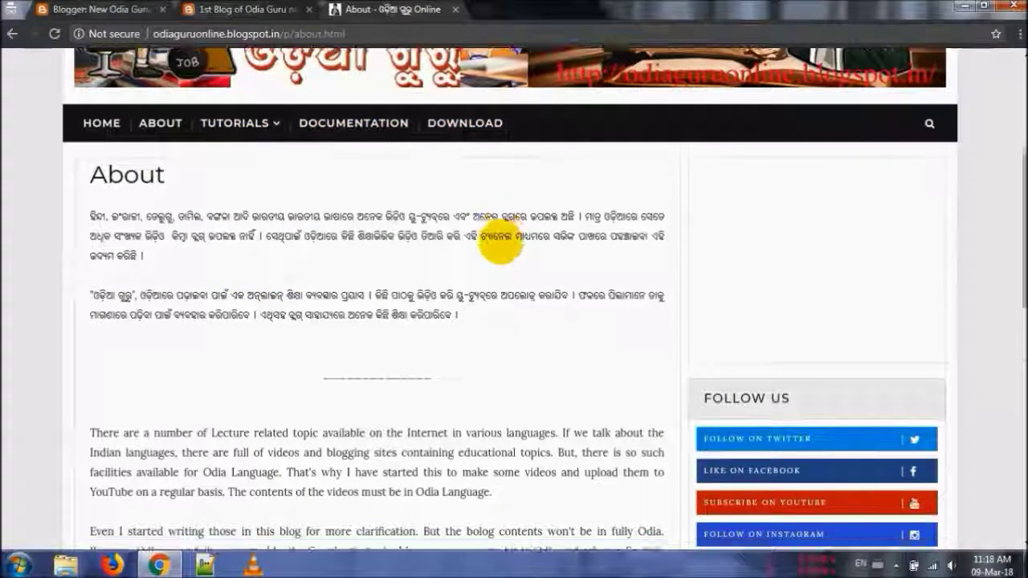
scroll(500, 245, "down", 6)
scroll(501, 242, "down", 3)
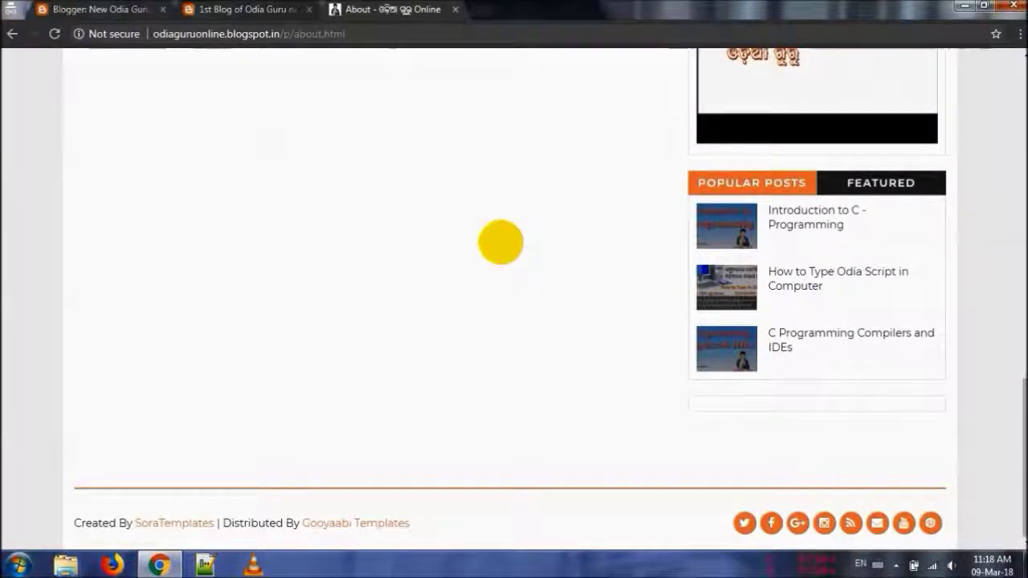
scroll(500, 242, "up", 10)
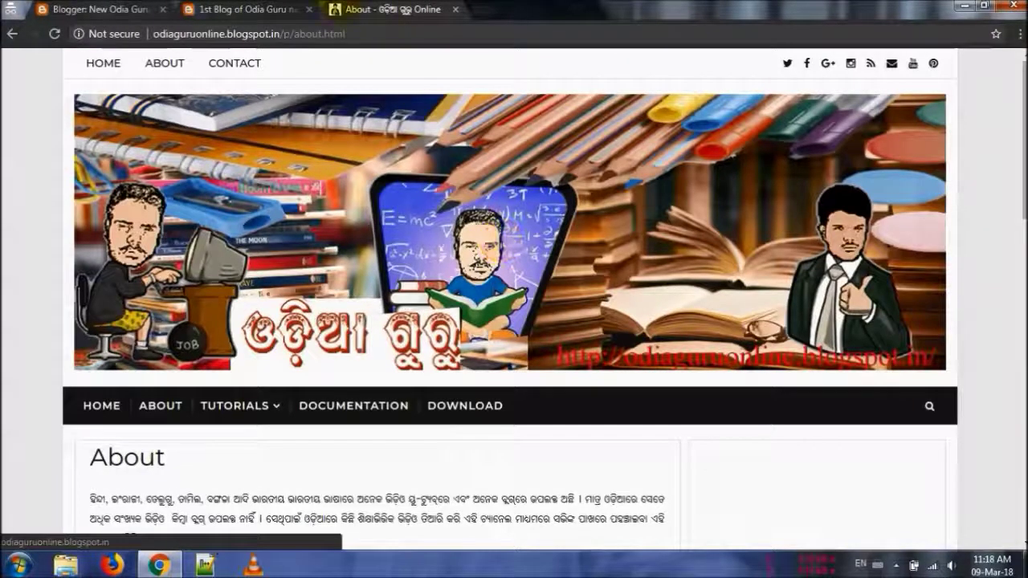
Return to the Blogger editor, update the post "1st Blog of Odia Guru new" and reopen it for editing.
left_click(250, 9)
left_click(101, 9)
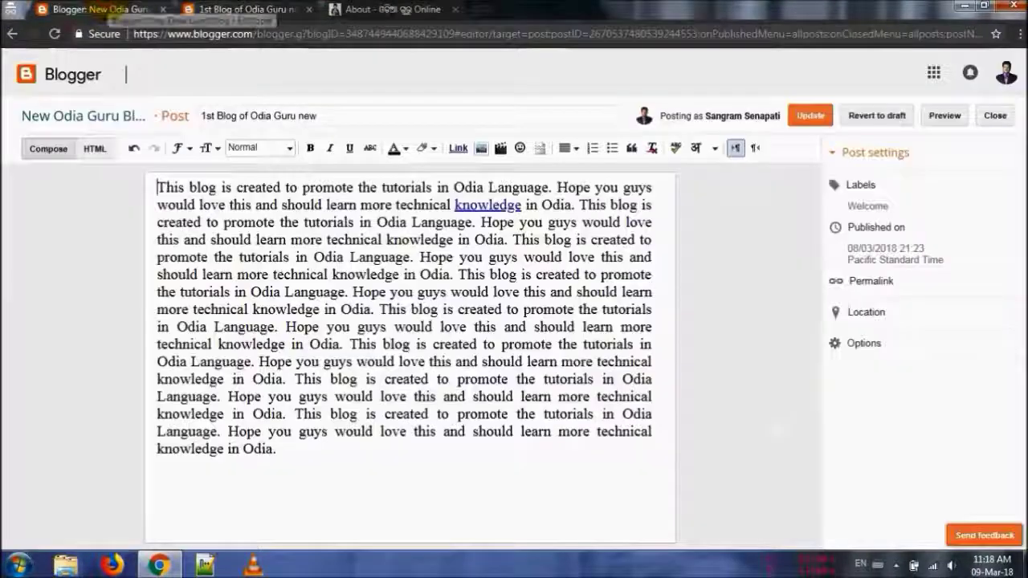
left_click(811, 116)
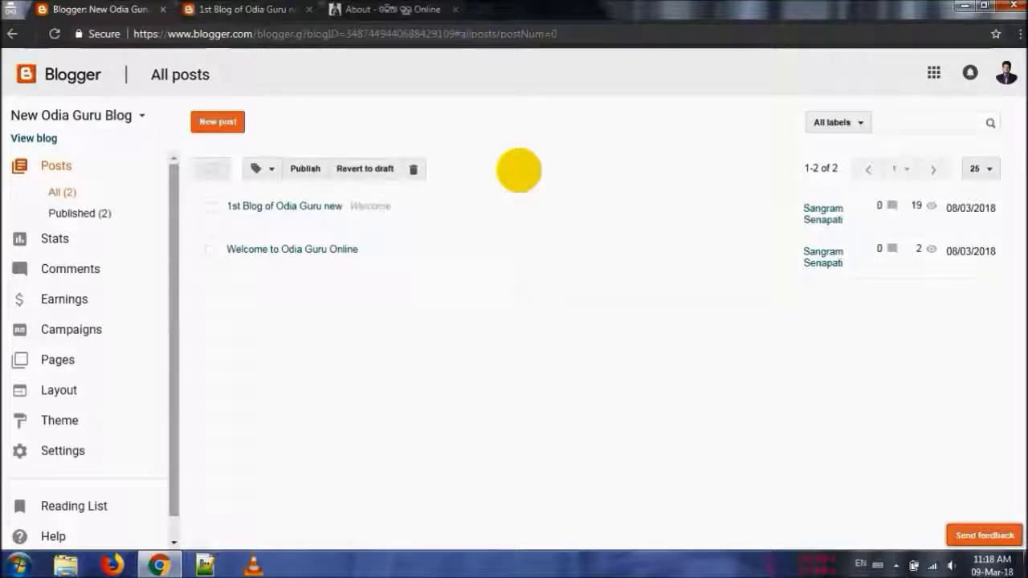
left_click(233, 224)
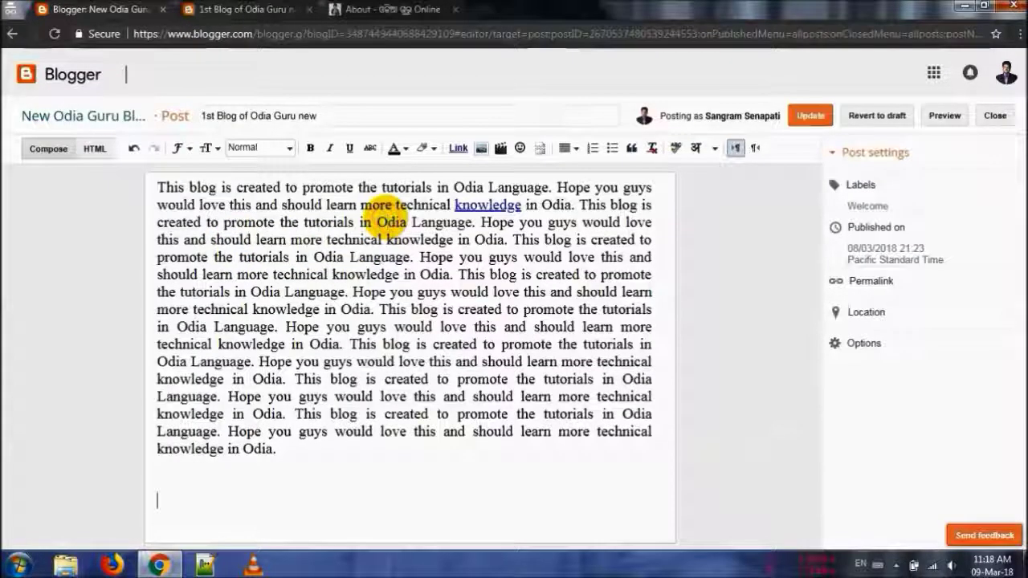
Start adding a video below the post text and check the From YouTube and My YouTube videos sources.
left_click(500, 148)
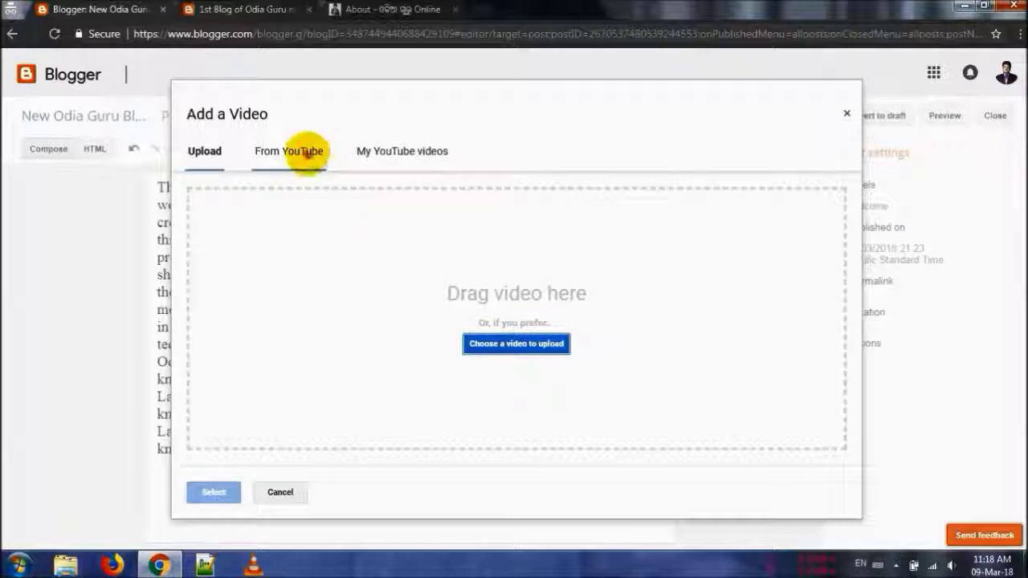
left_click(306, 151)
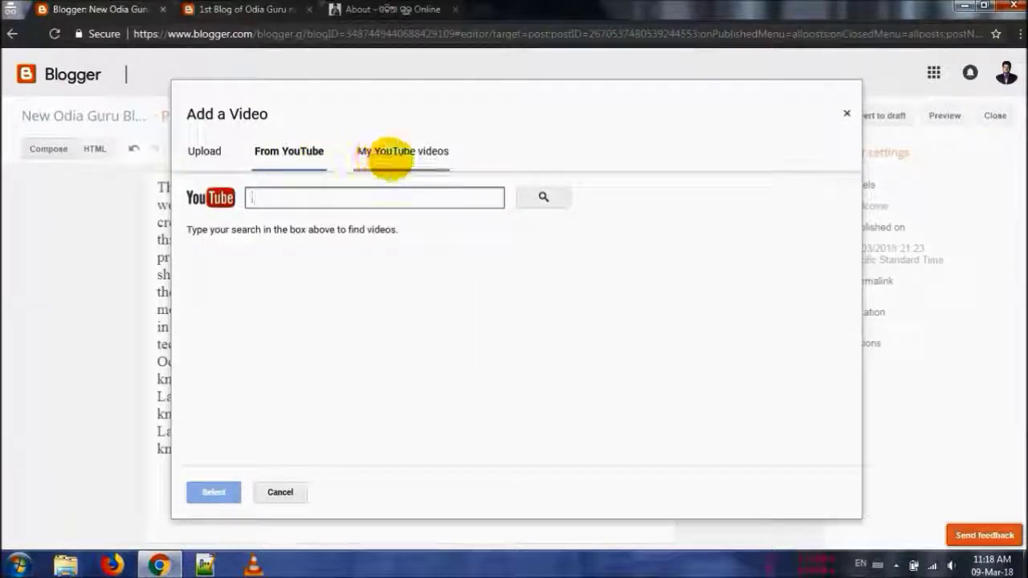
left_click(392, 155)
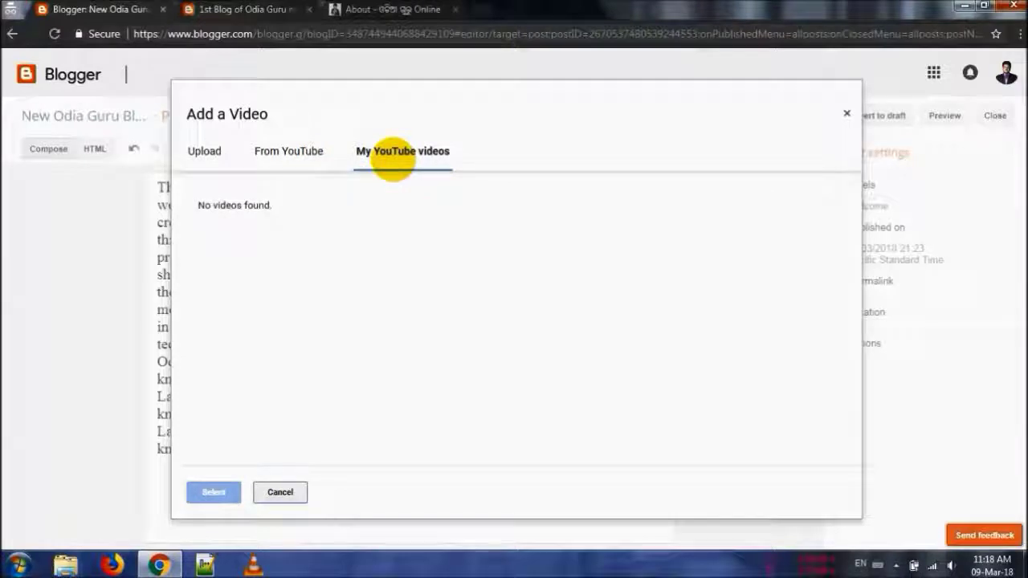
left_click(299, 155)
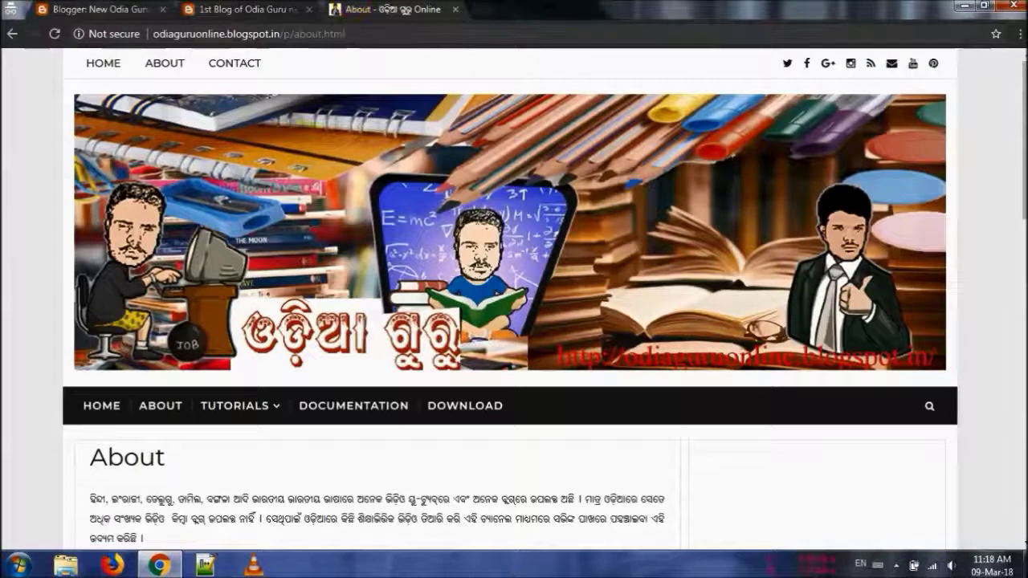
Copy the URL of the Odia Guru introduction video embedded in the YouTube section of the About page.
scroll(12, 285, "down", 1)
scroll(12, 285, "down", 6)
scroll(12, 285, "up", 6)
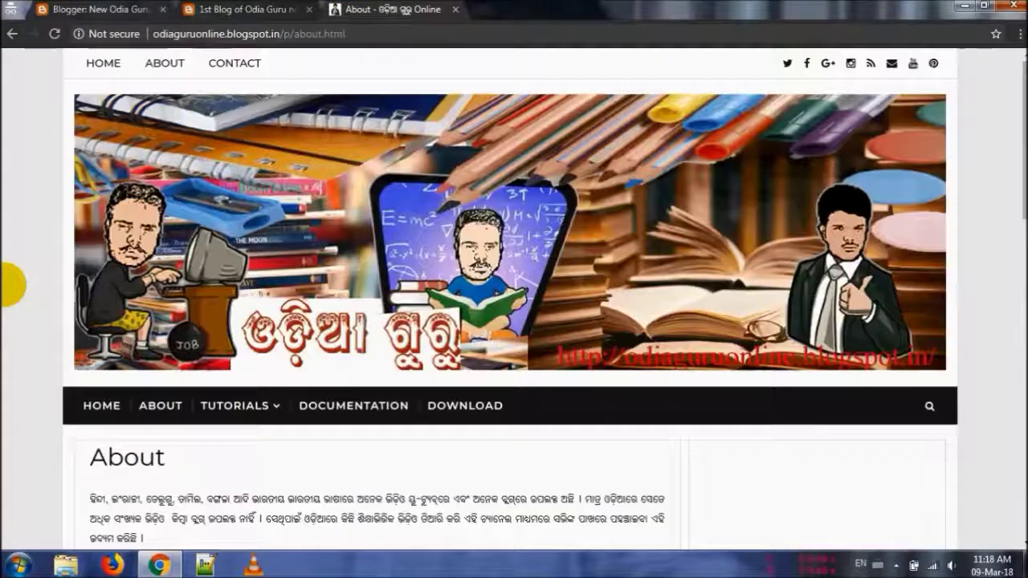
key("ctrl+t")
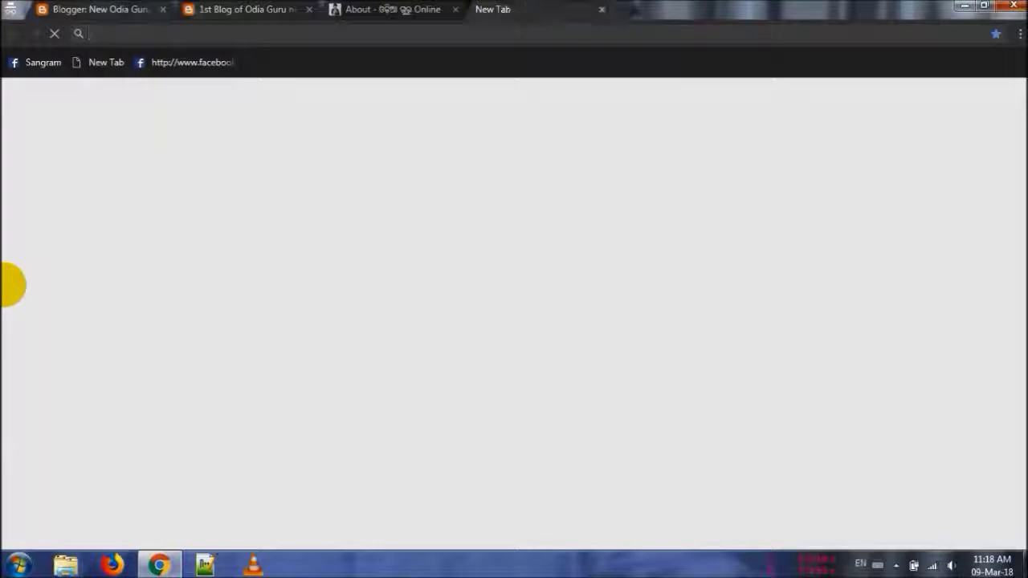
key("ctrl+shift+Tab")
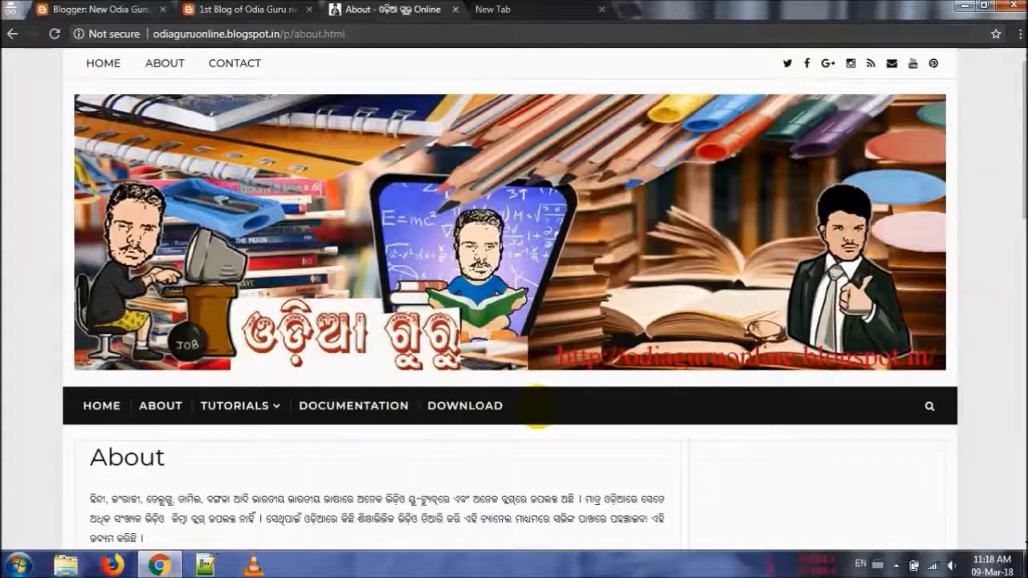
scroll(535, 406, "down", 5)
scroll(535, 406, "down", 2)
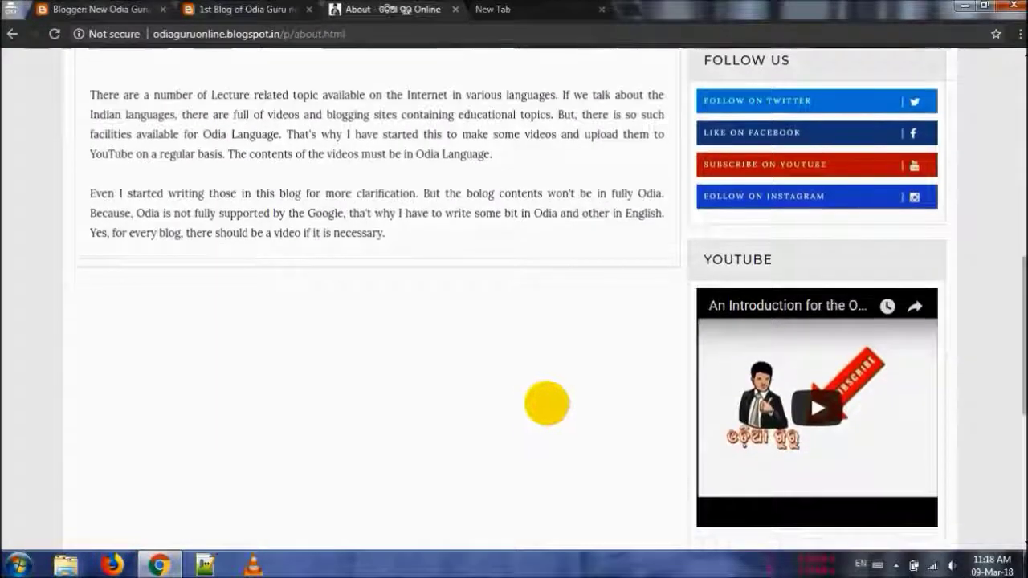
right_click(781, 341)
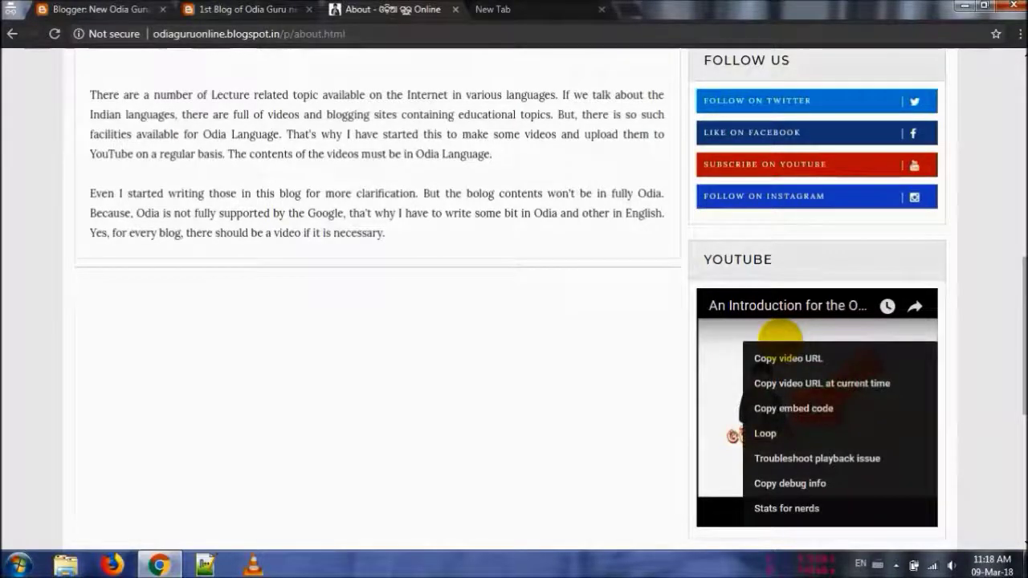
key("Escape")
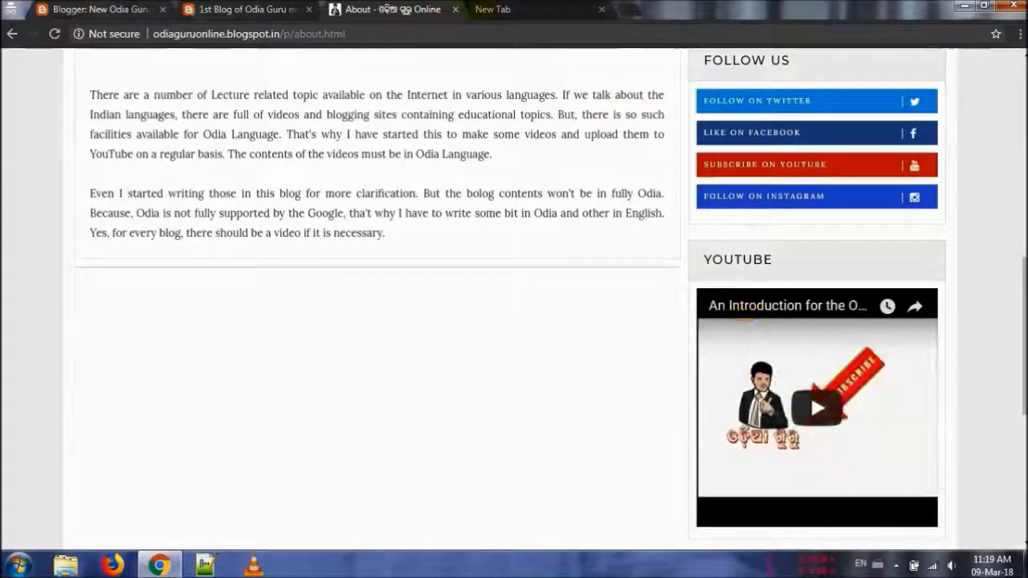
left_click(97, 9)
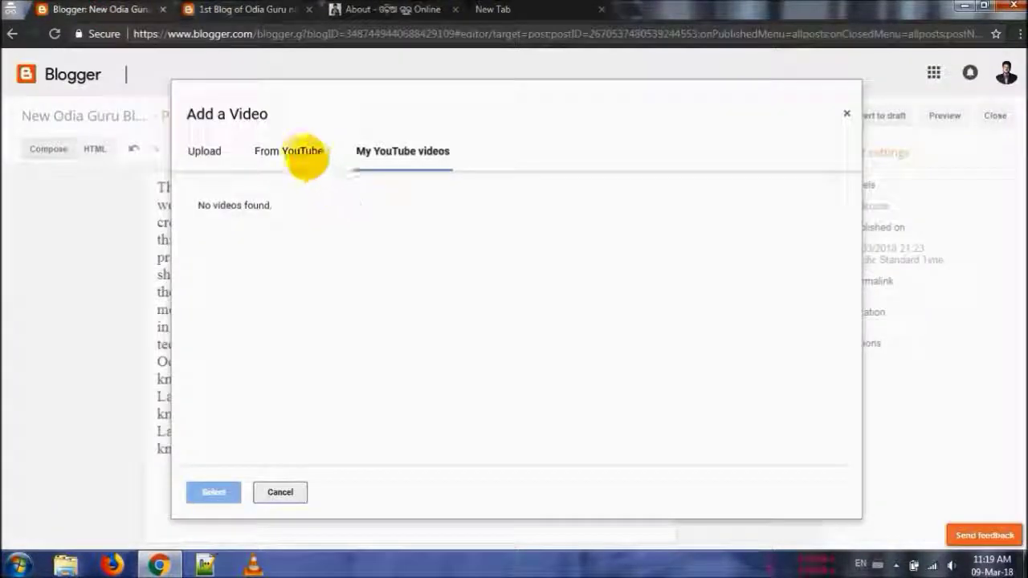
left_click(273, 153)
type("https://youtu.be/hYCy-5GqOoE")
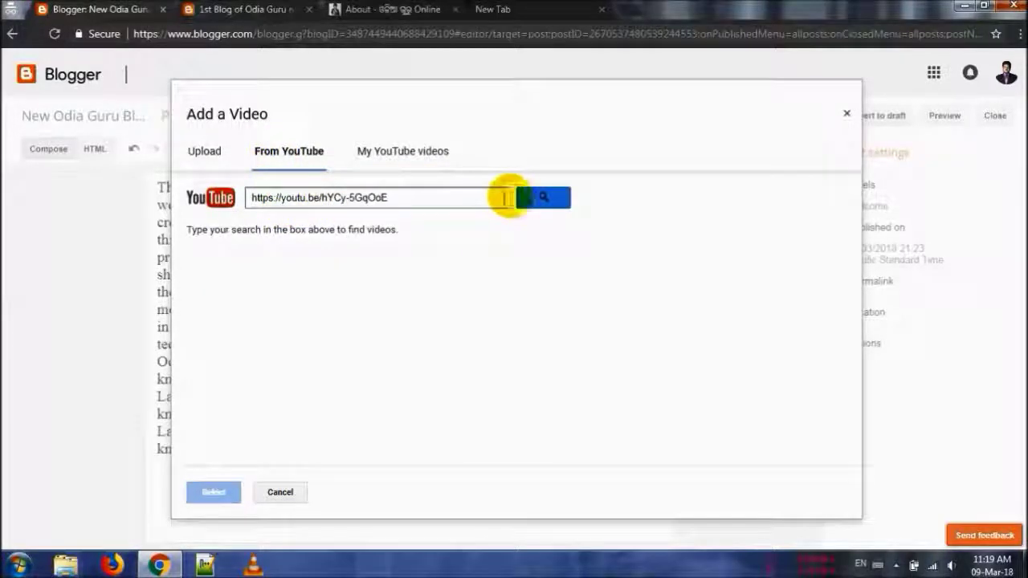
left_click(534, 197)
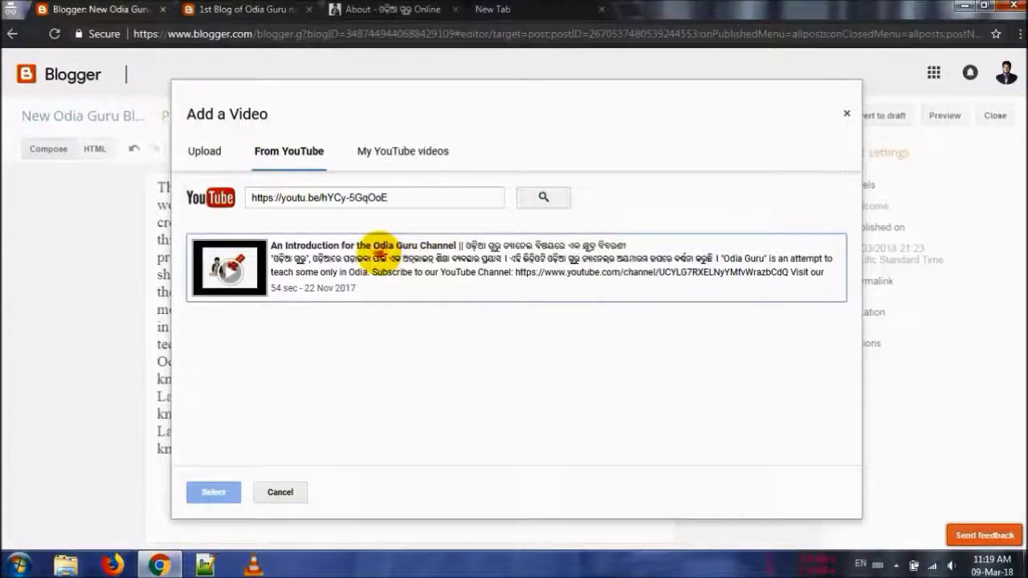
left_click(369, 254)
left_click(210, 491)
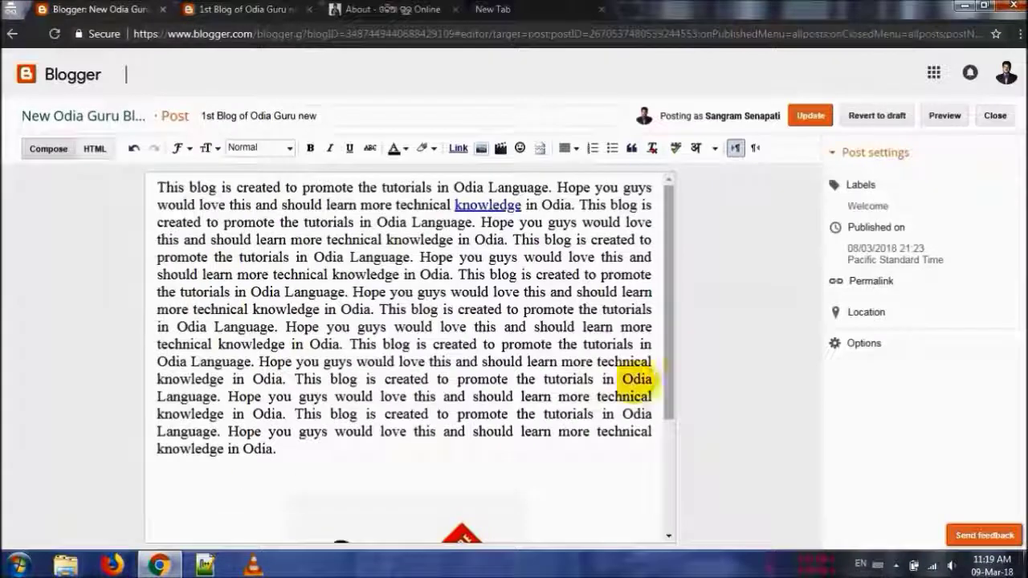
left_click_drag(667, 358, 624, 455)
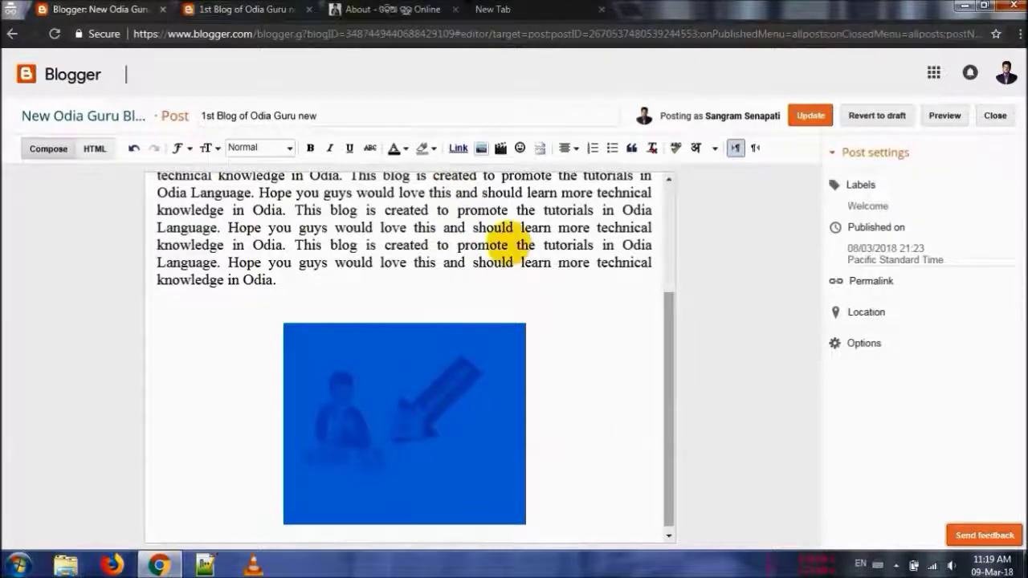
left_click(394, 9)
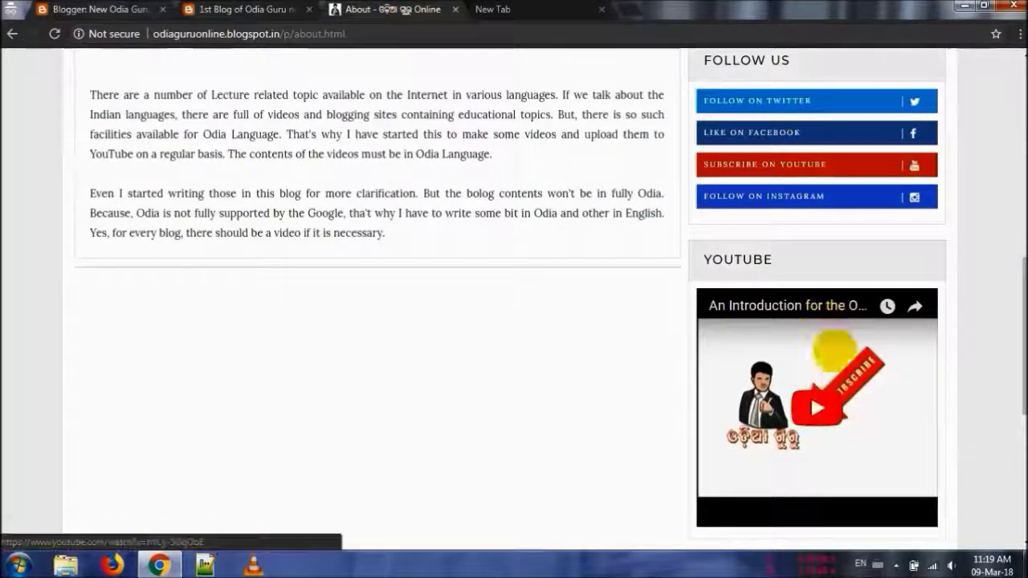
key("ctrl+1")
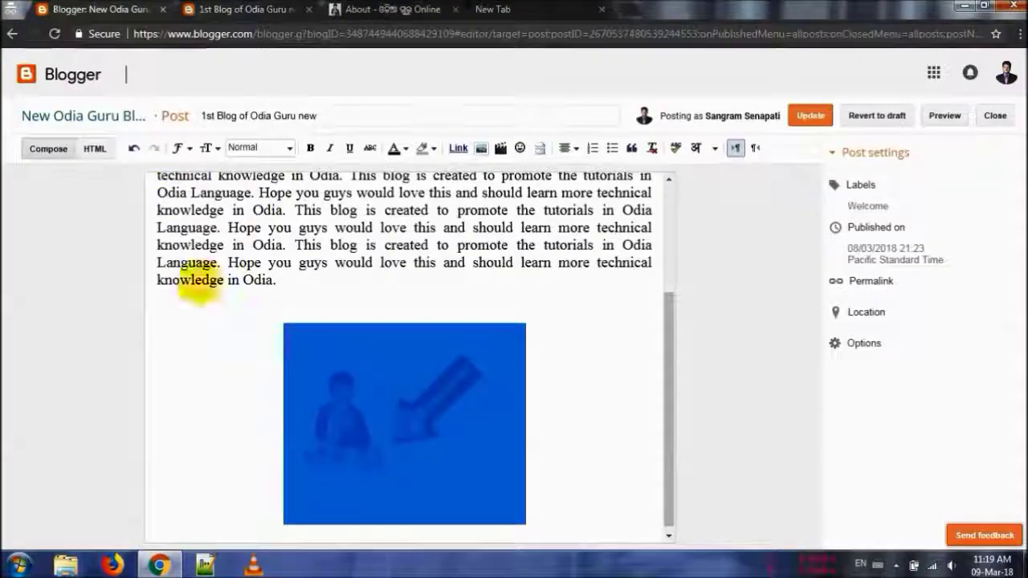
In the post's HTML, set the video iframe's height to 320 and its width to 640.
left_click(94, 149)
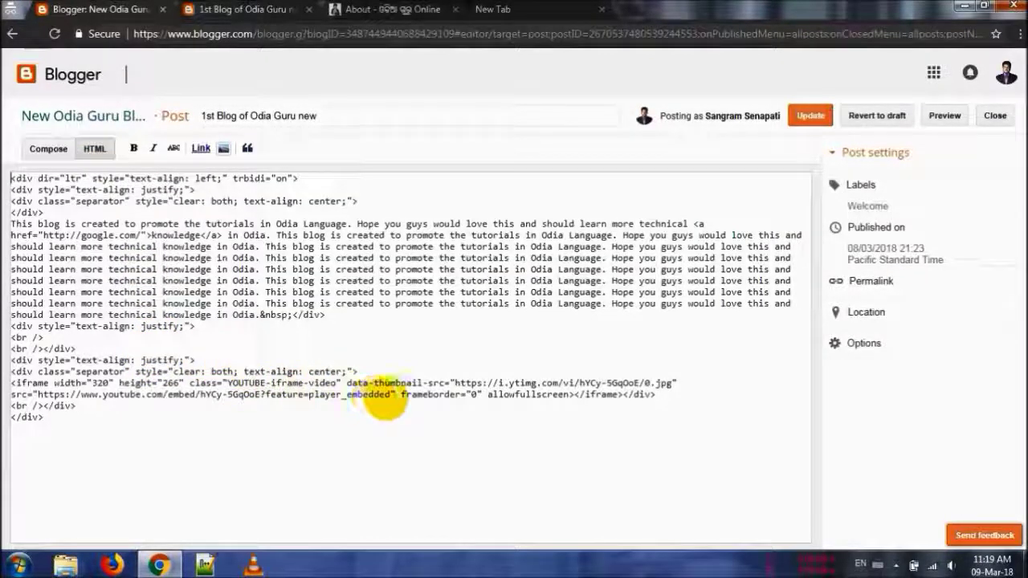
left_click(461, 395)
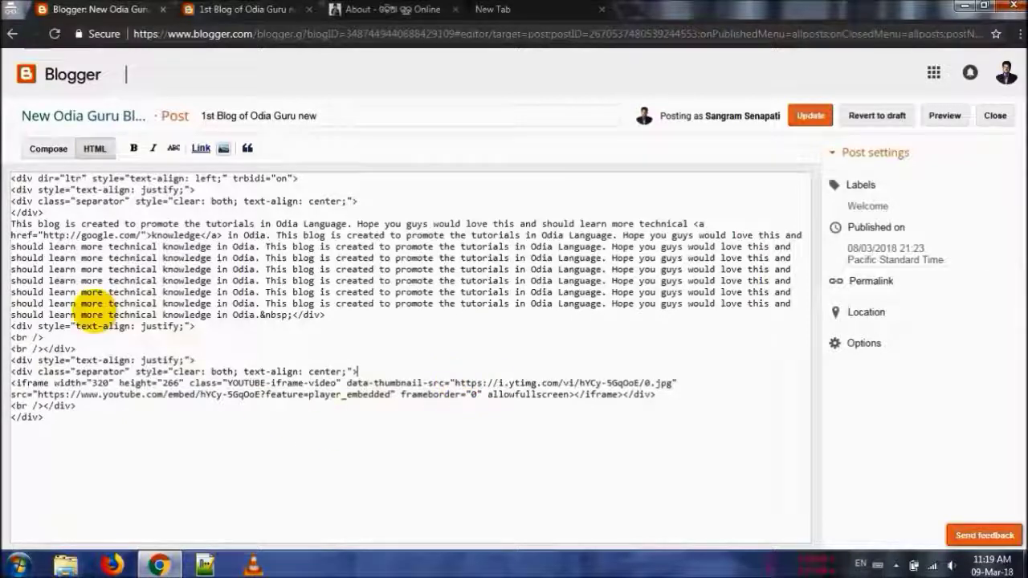
key("Up")
key("Up")
left_click(177, 384)
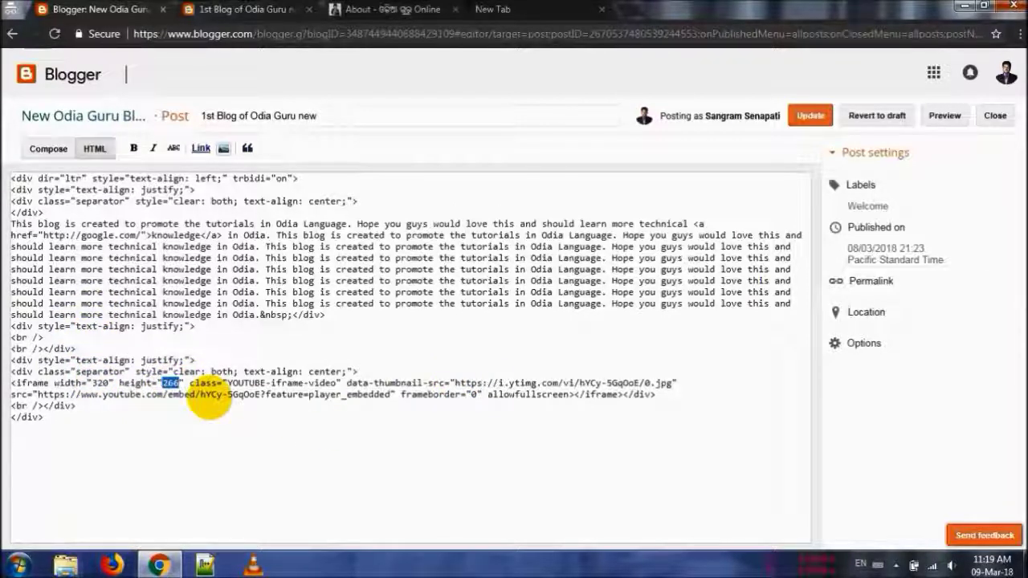
type("320")
type("640")
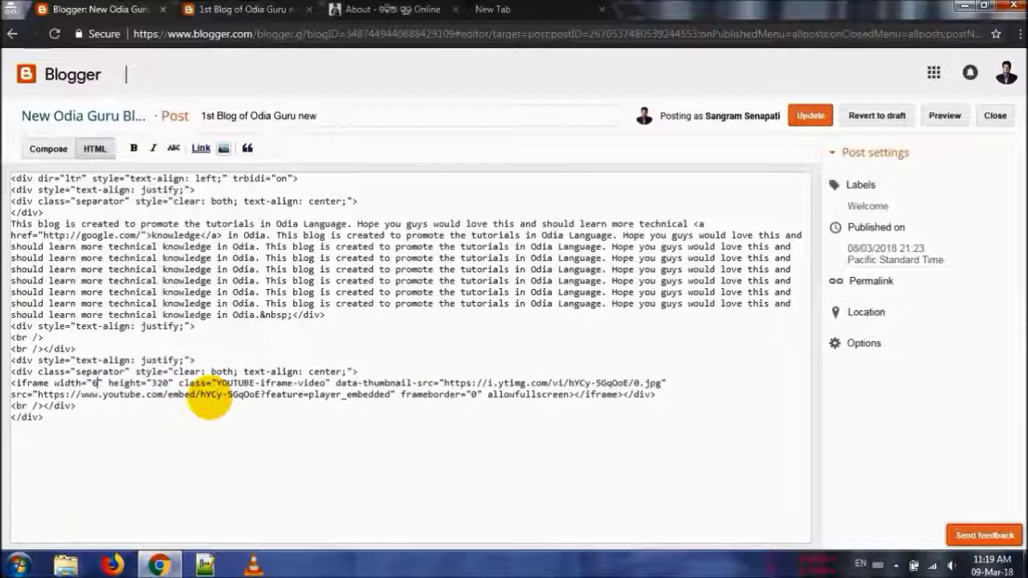
Check the resized video in Compose view and update the post.
left_click(48, 149)
left_click_drag(670, 296, 684, 436)
left_click(531, 252)
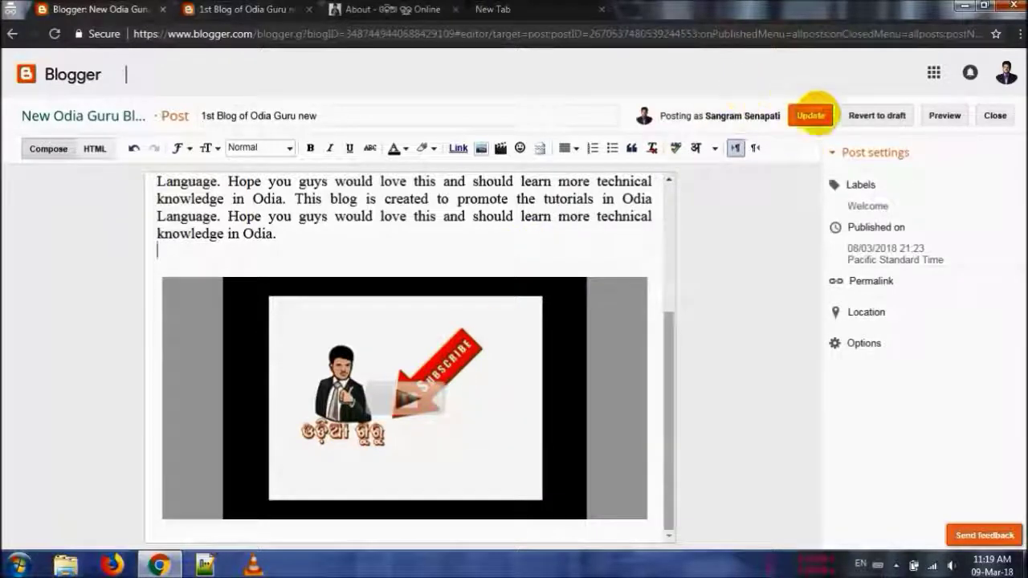
left_click(810, 115)
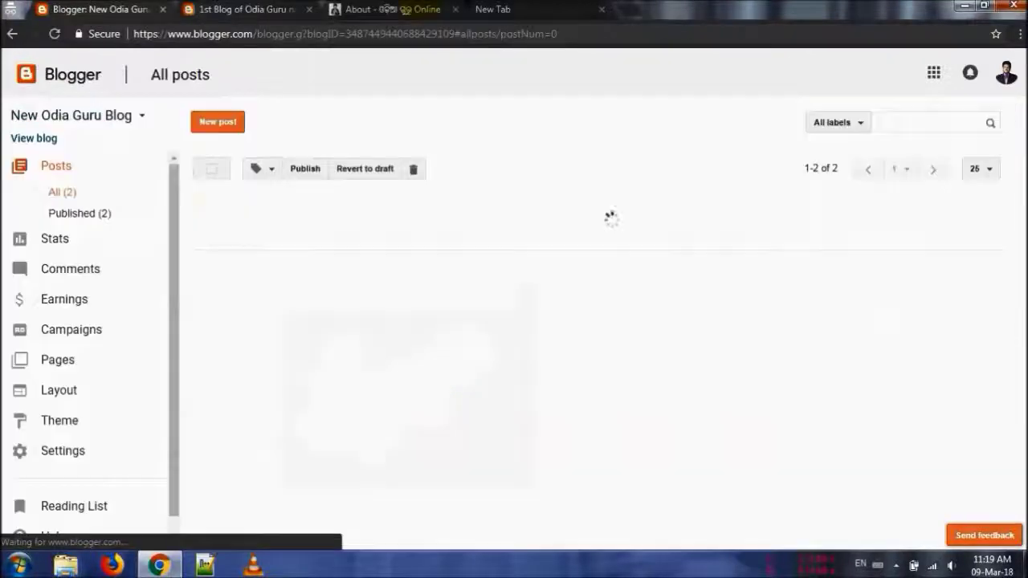
View the published "1st Blog of Odia Guru new" page and play its embedded video.
key("ctrl+Tab")
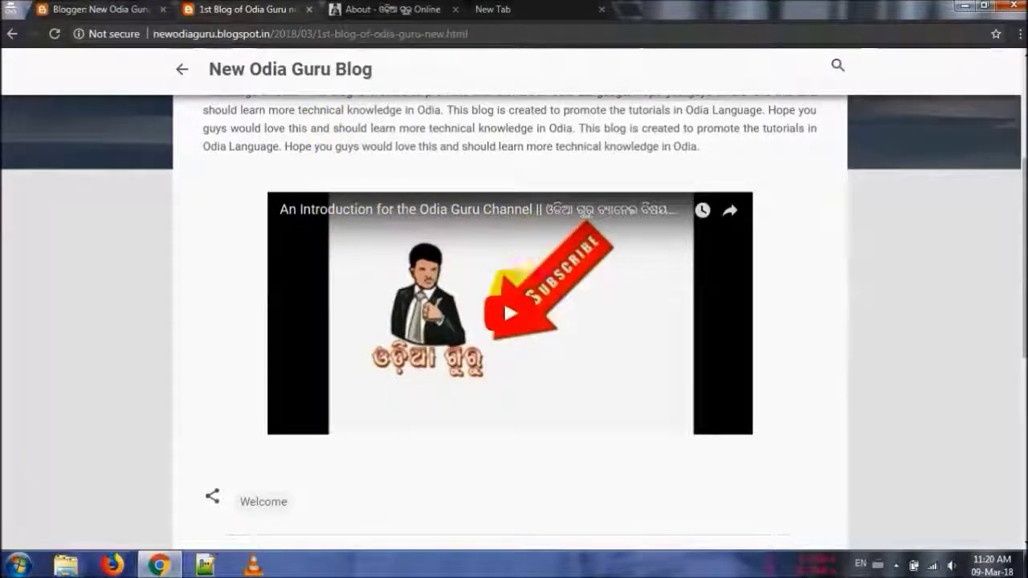
left_click(504, 298)
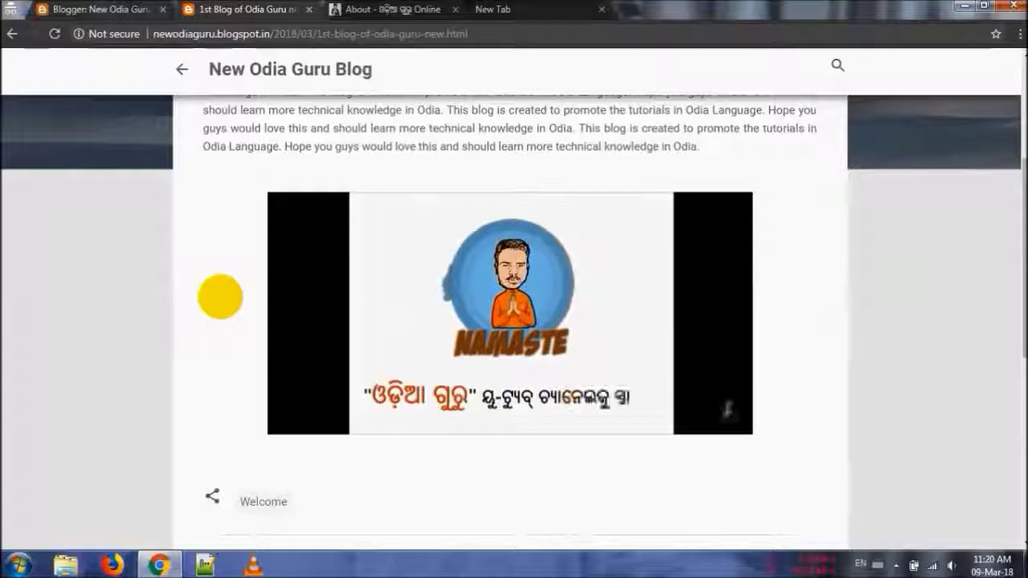
scroll(219, 296, "up", 1)
scroll(219, 296, "up", 3)
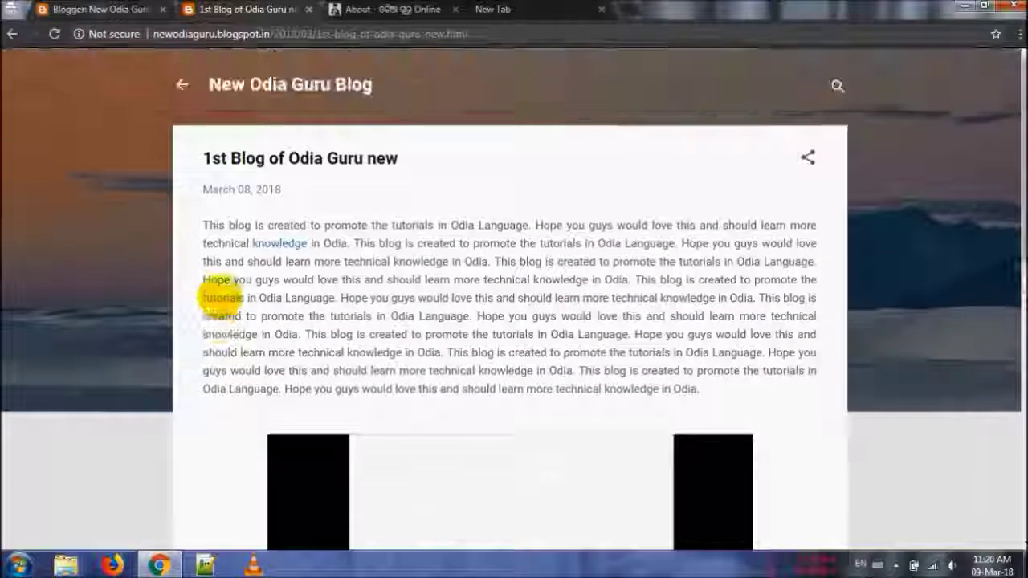
Reopen the post "1st Blog of Odia Guru new" for editing from the list of all posts.
key("ctrl+shift+Tab")
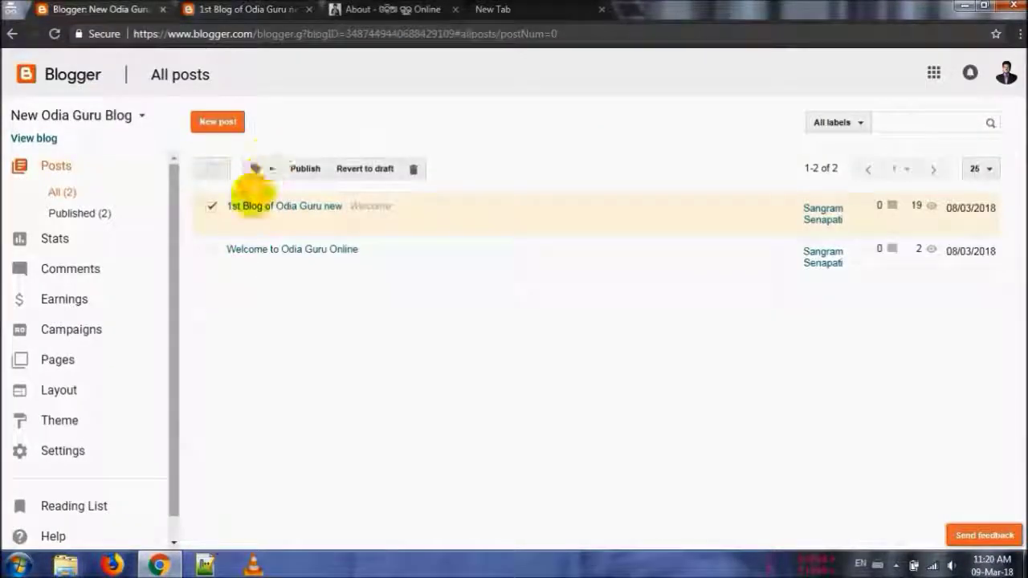
left_click(234, 224)
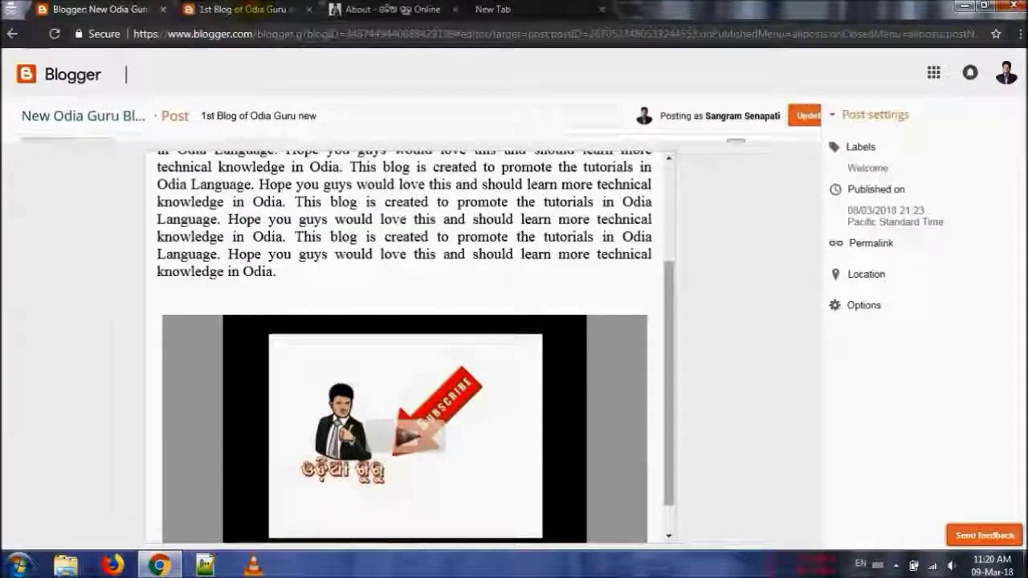
key("ctrl+Tab")
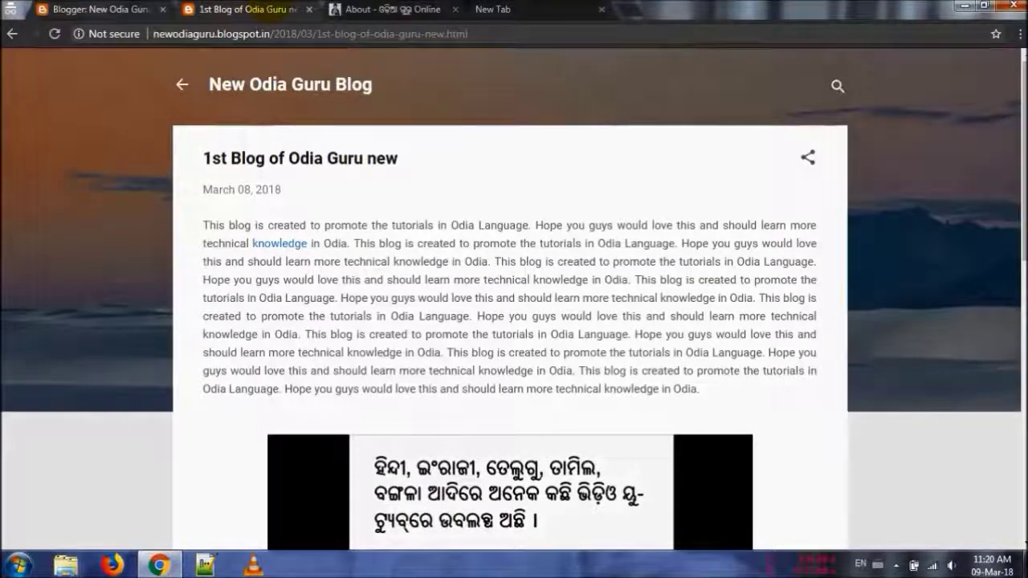
key("ctrl+shift+Tab")
left_click(335, 276)
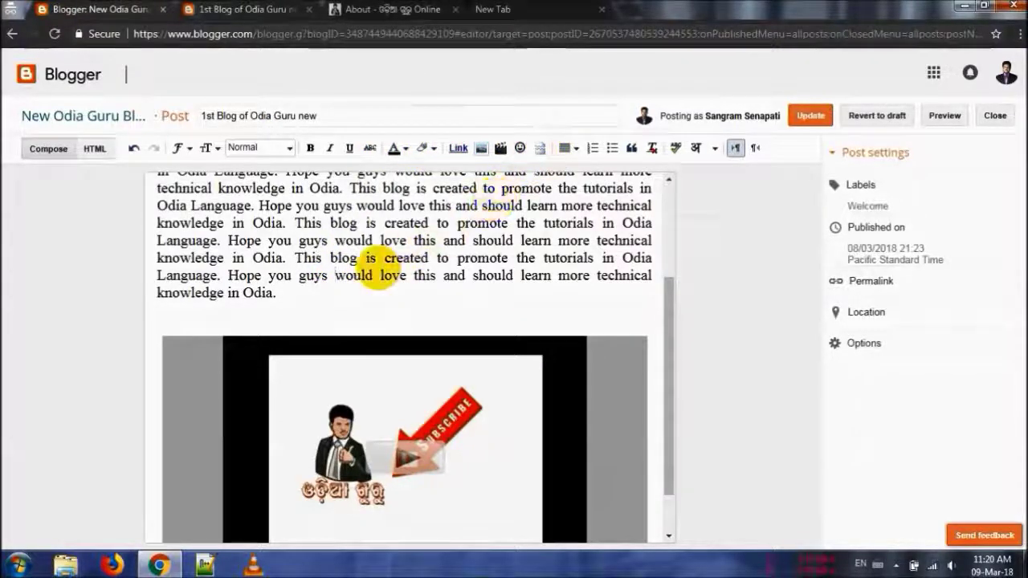
Give the last word "Odia" above the video a red text background and update the post.
double_click(257, 293)
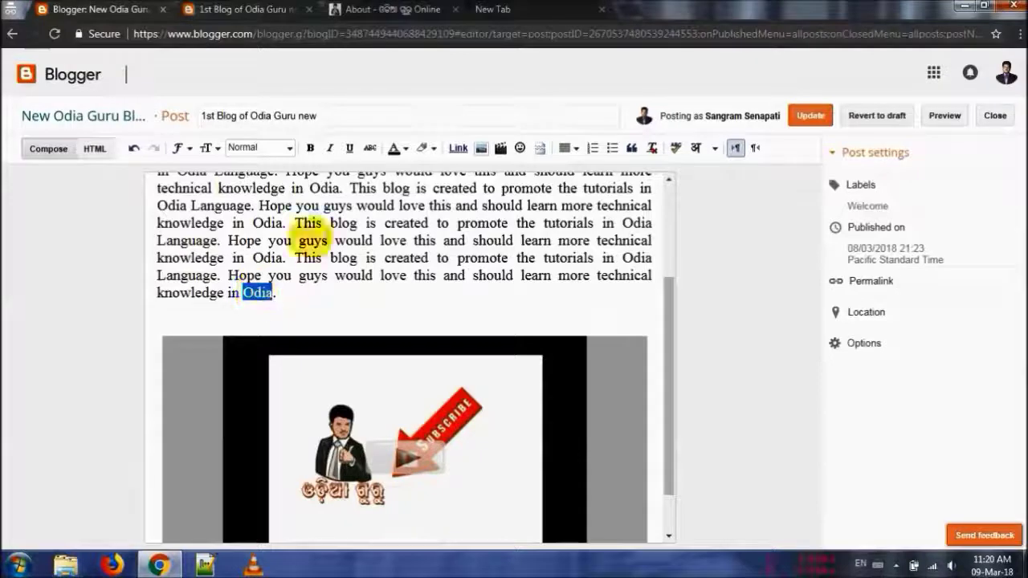
left_click(426, 147)
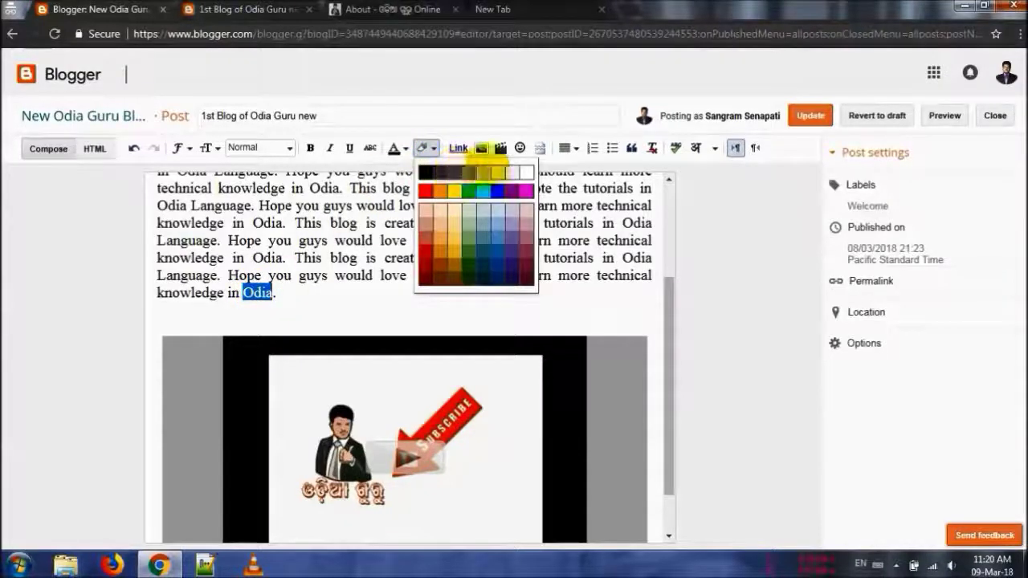
scroll(376, 256, "down", 1)
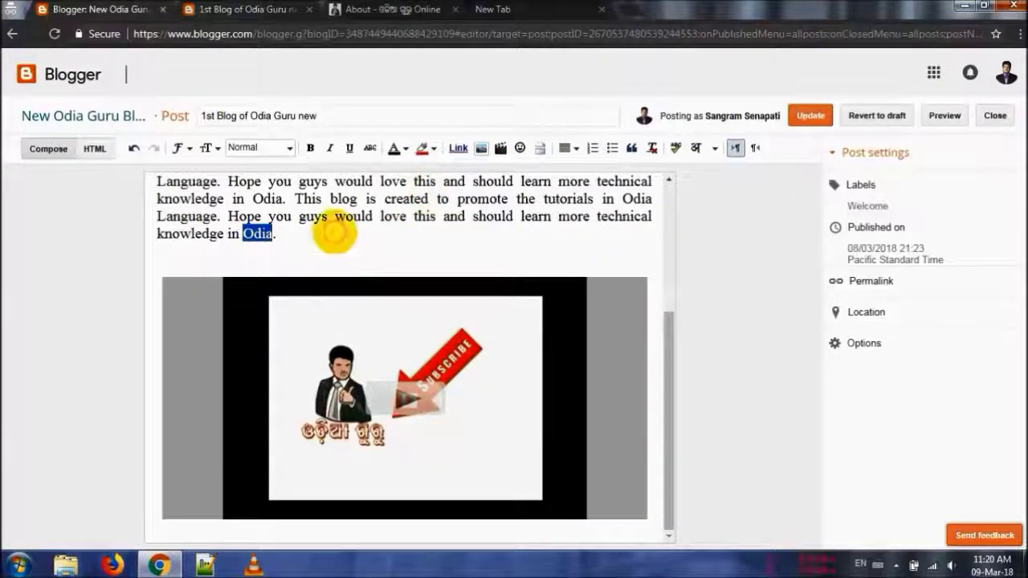
left_click(314, 229)
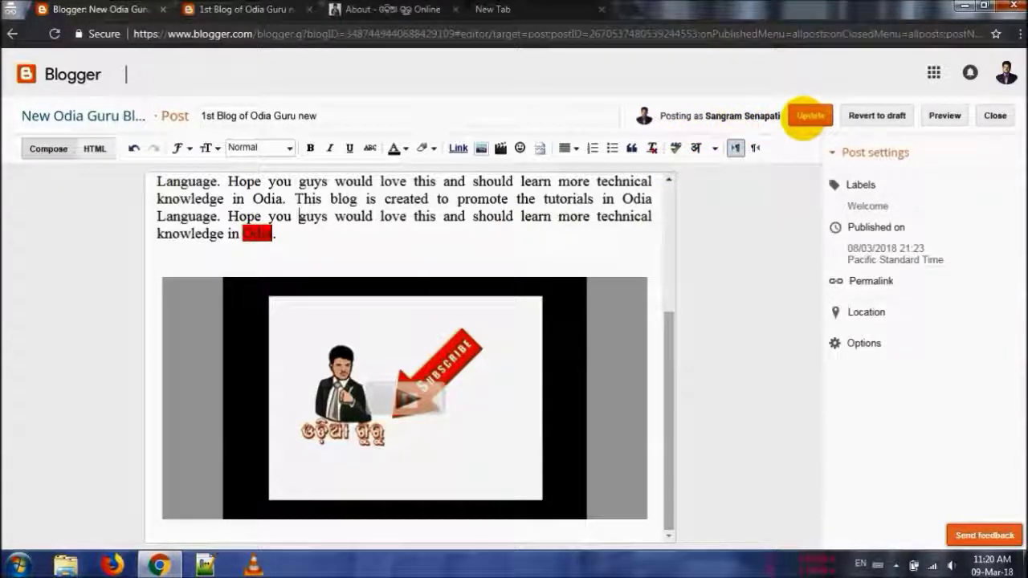
left_click(810, 115)
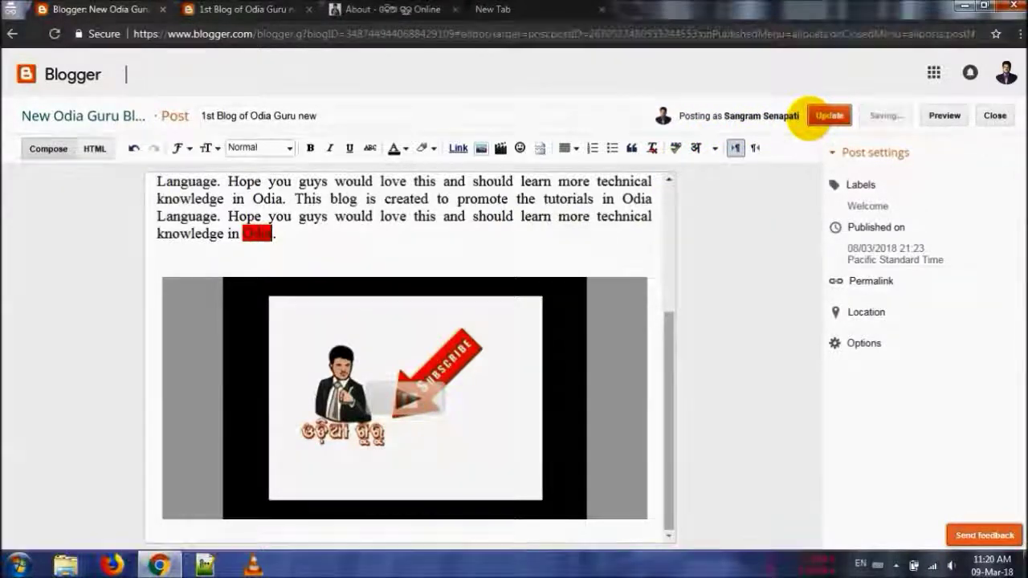